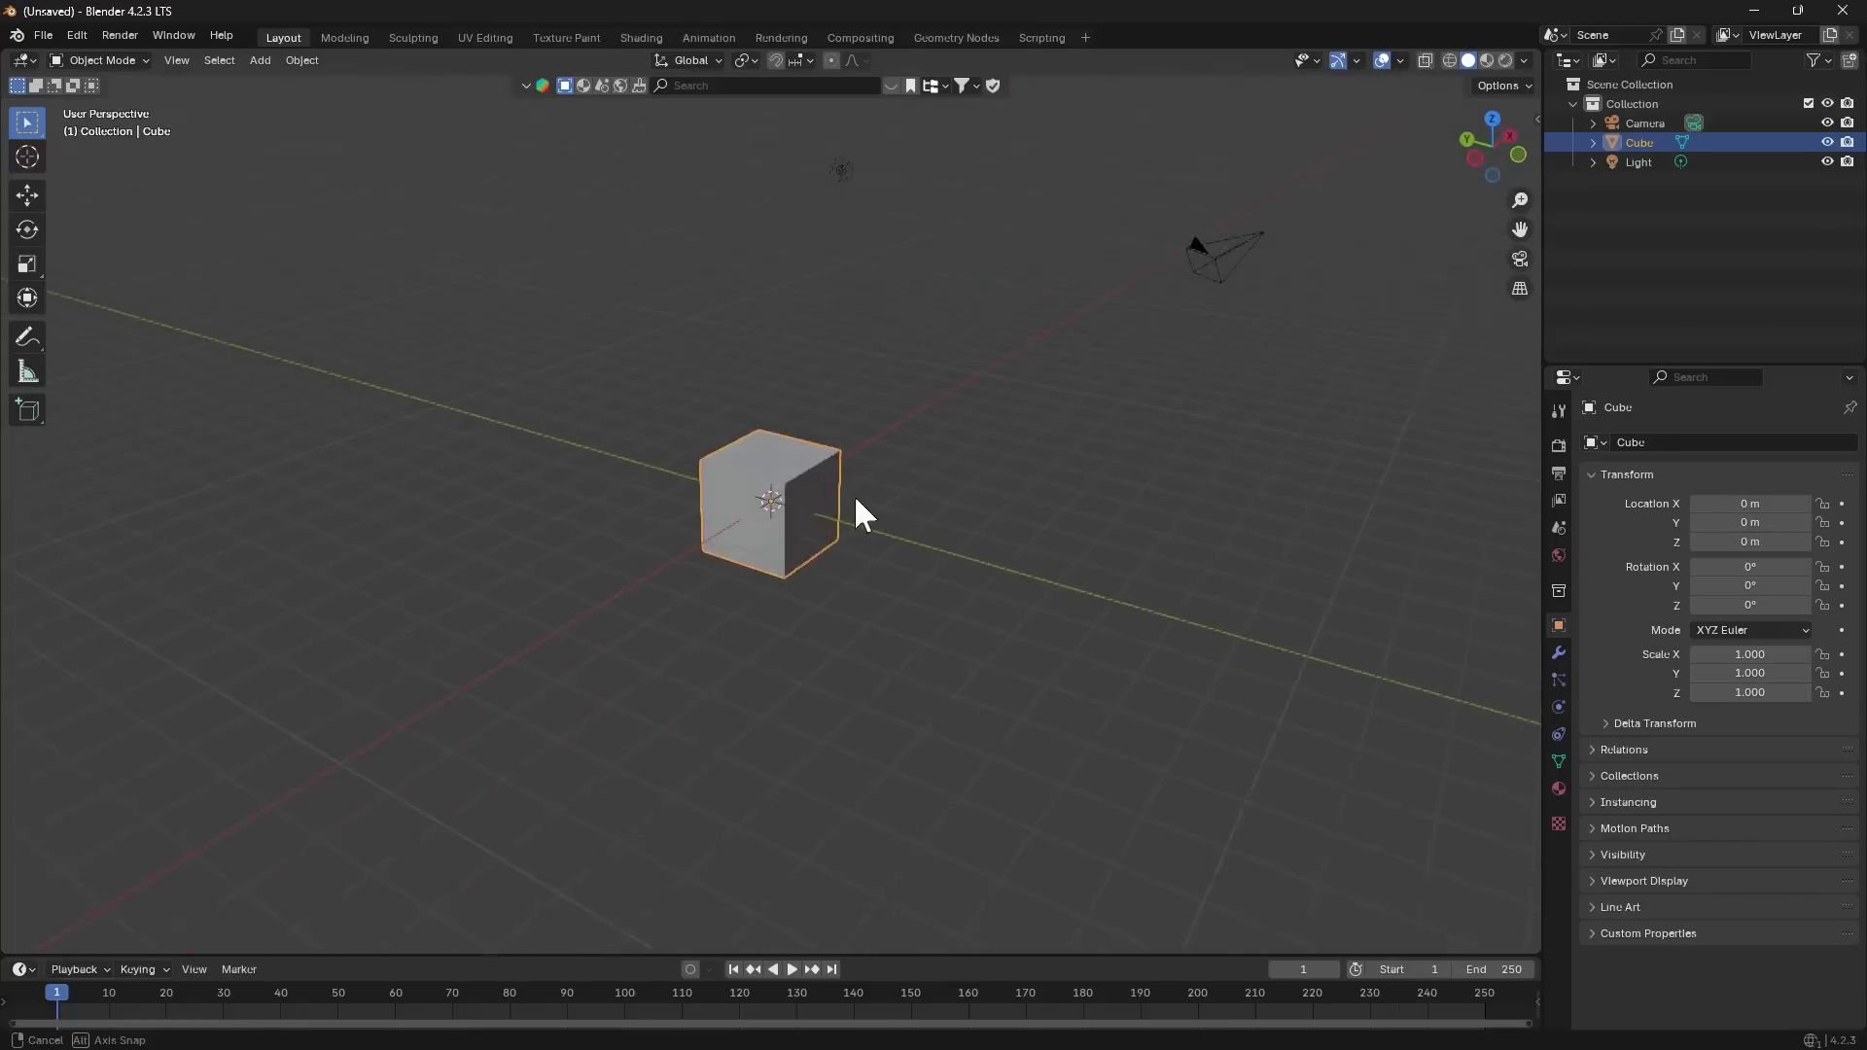
Delete the default cube from the scene
middle_click_drag(825, 292, 703, 354)
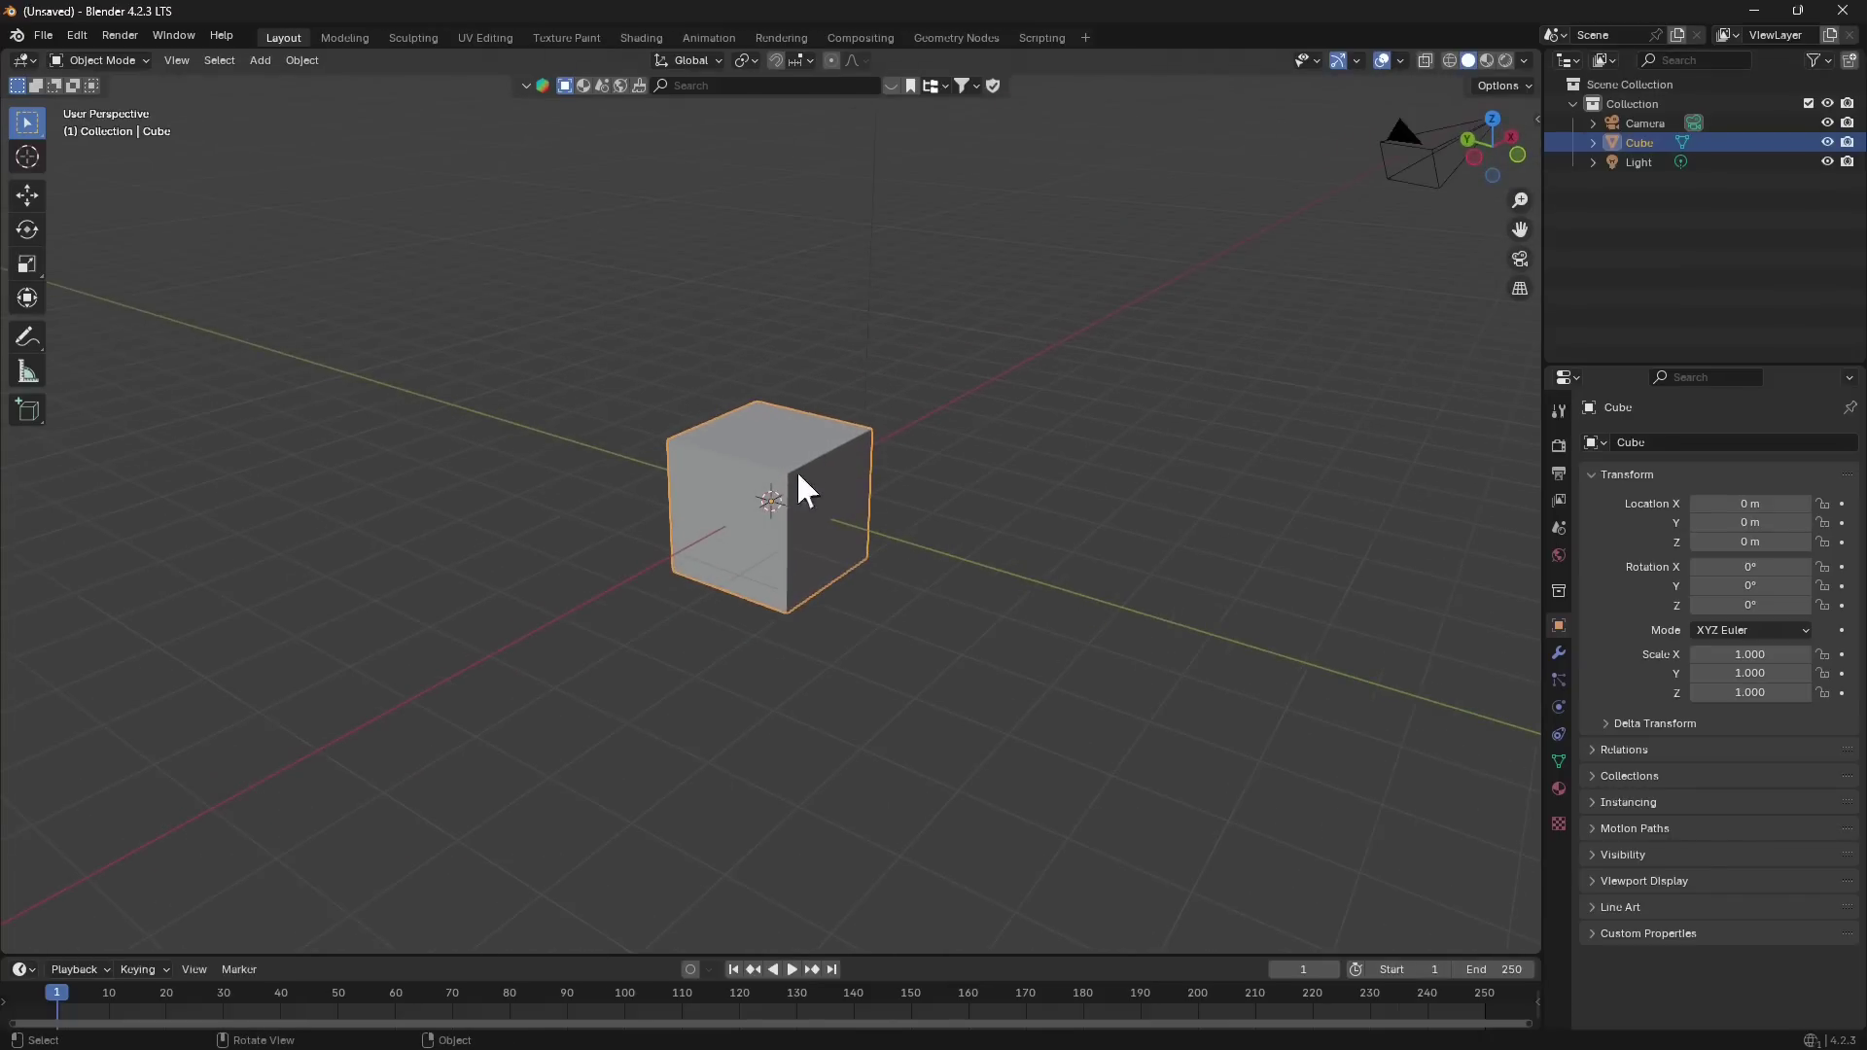
middle_click_drag(811, 440, 942, 536)
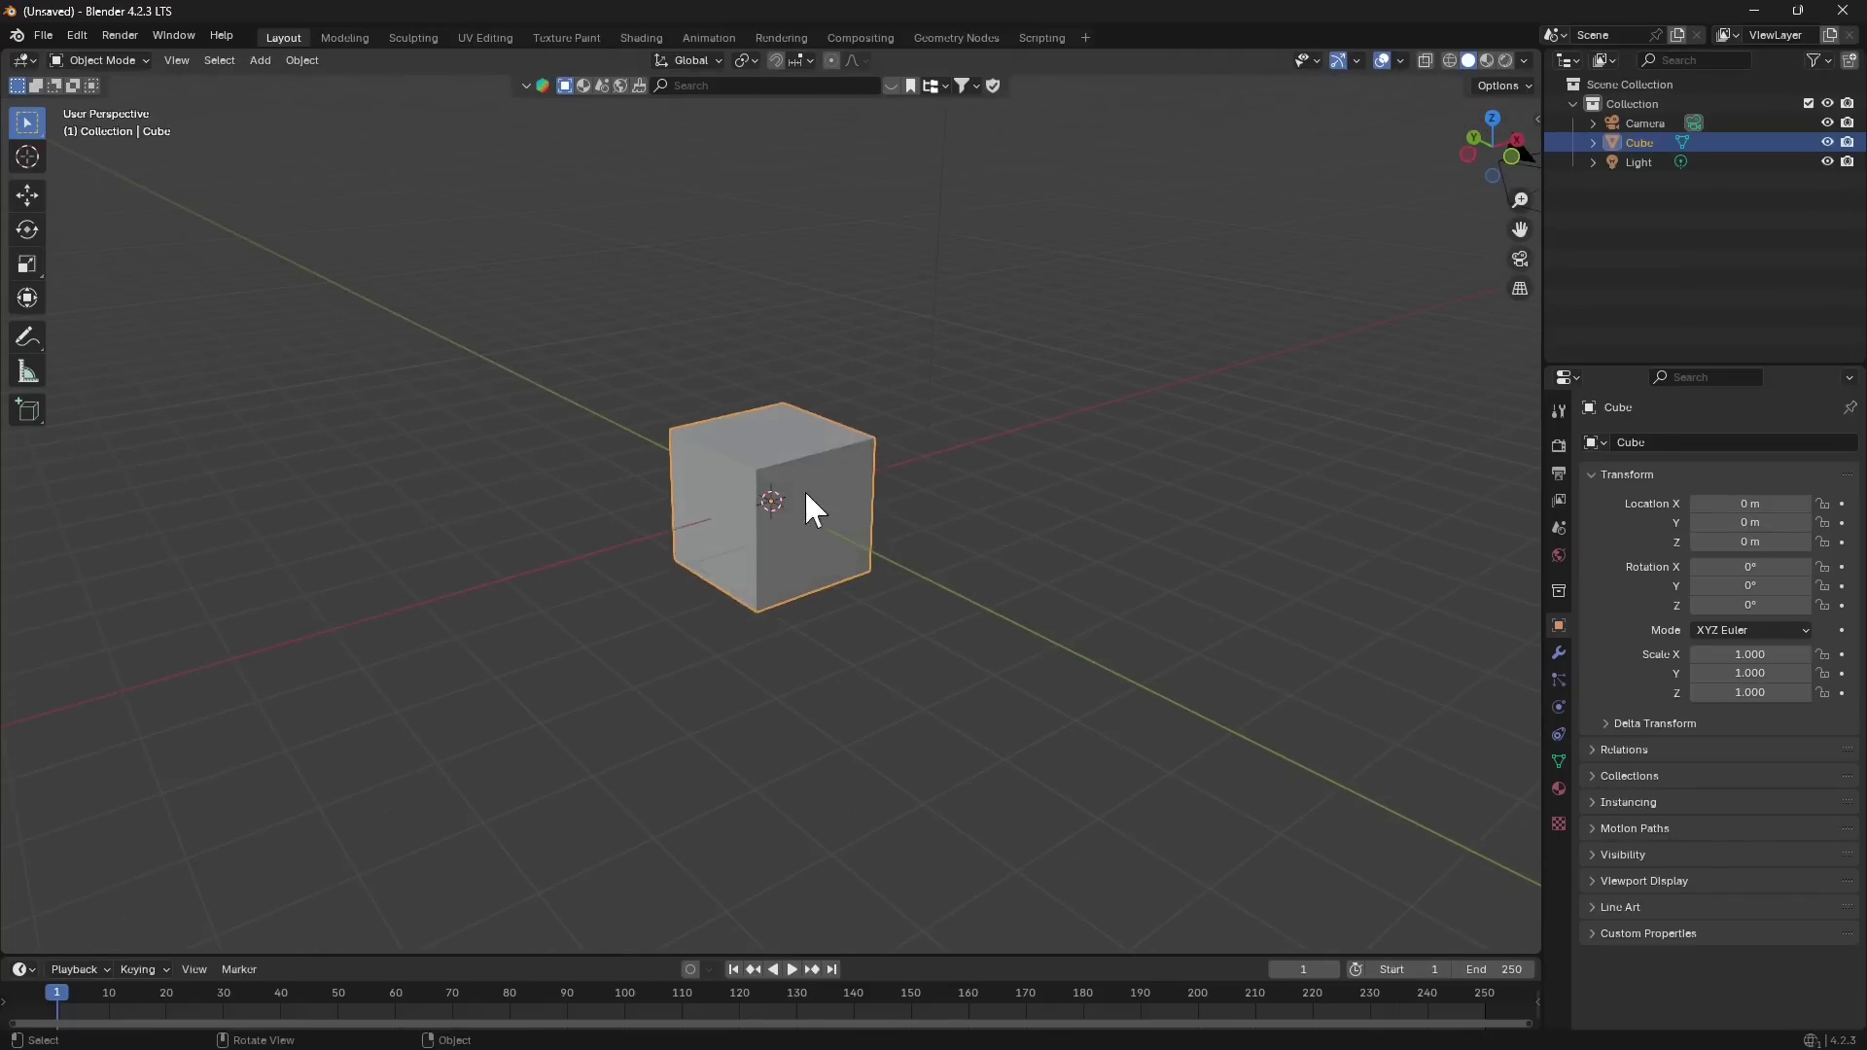
left_click(782, 474)
key("Delete")
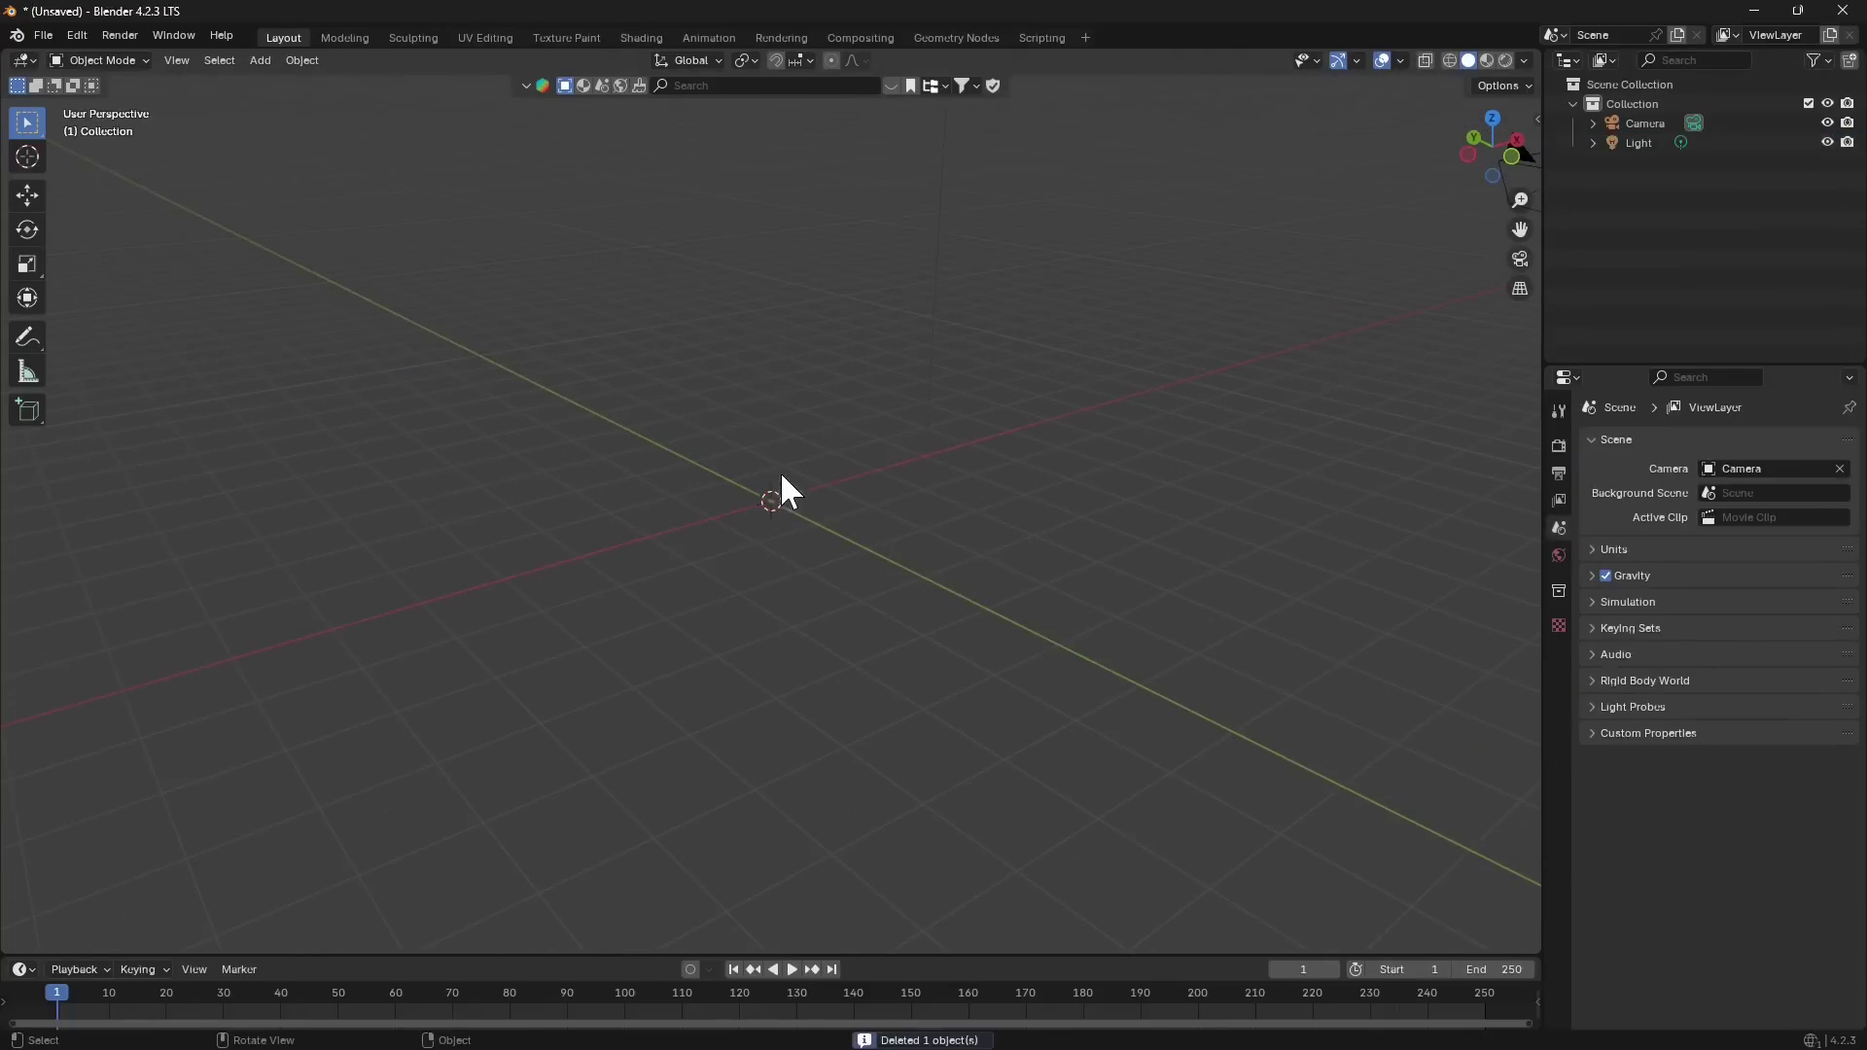
Add a Monkey mesh at the scene origin
left_click(260, 61)
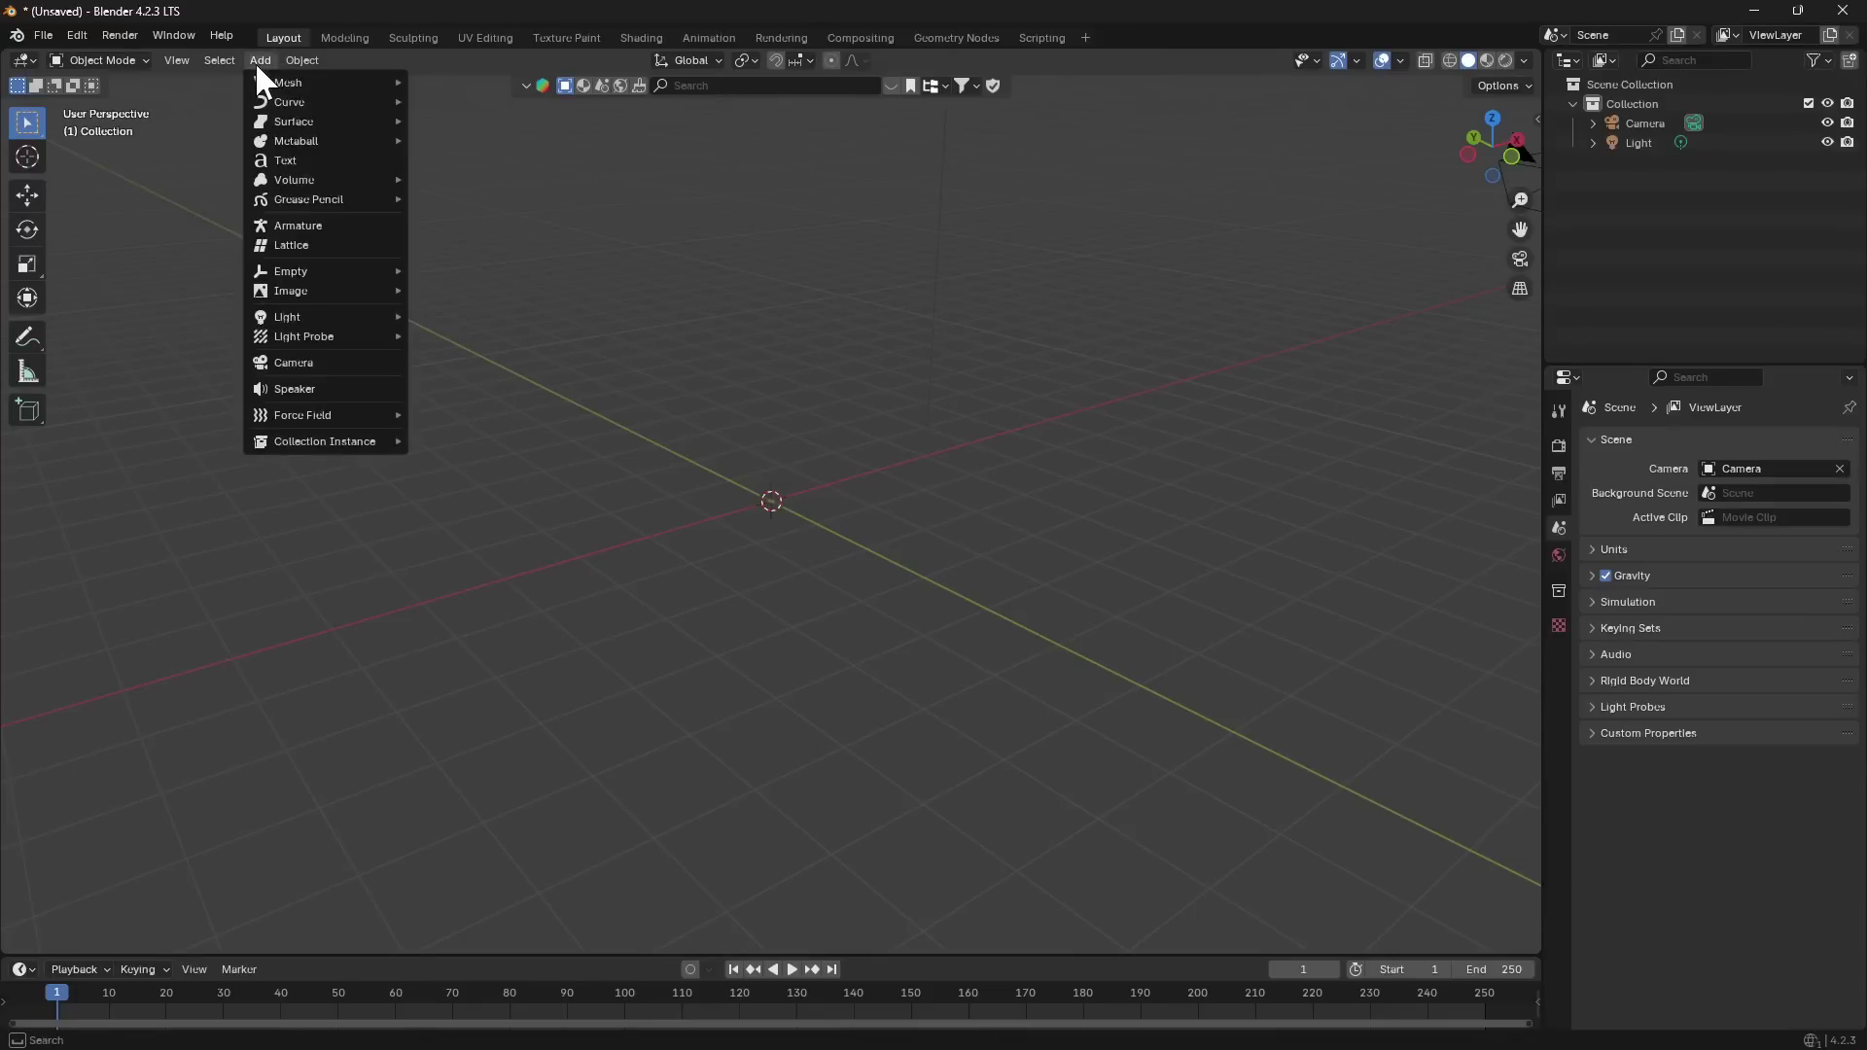
mouse_move(268, 81)
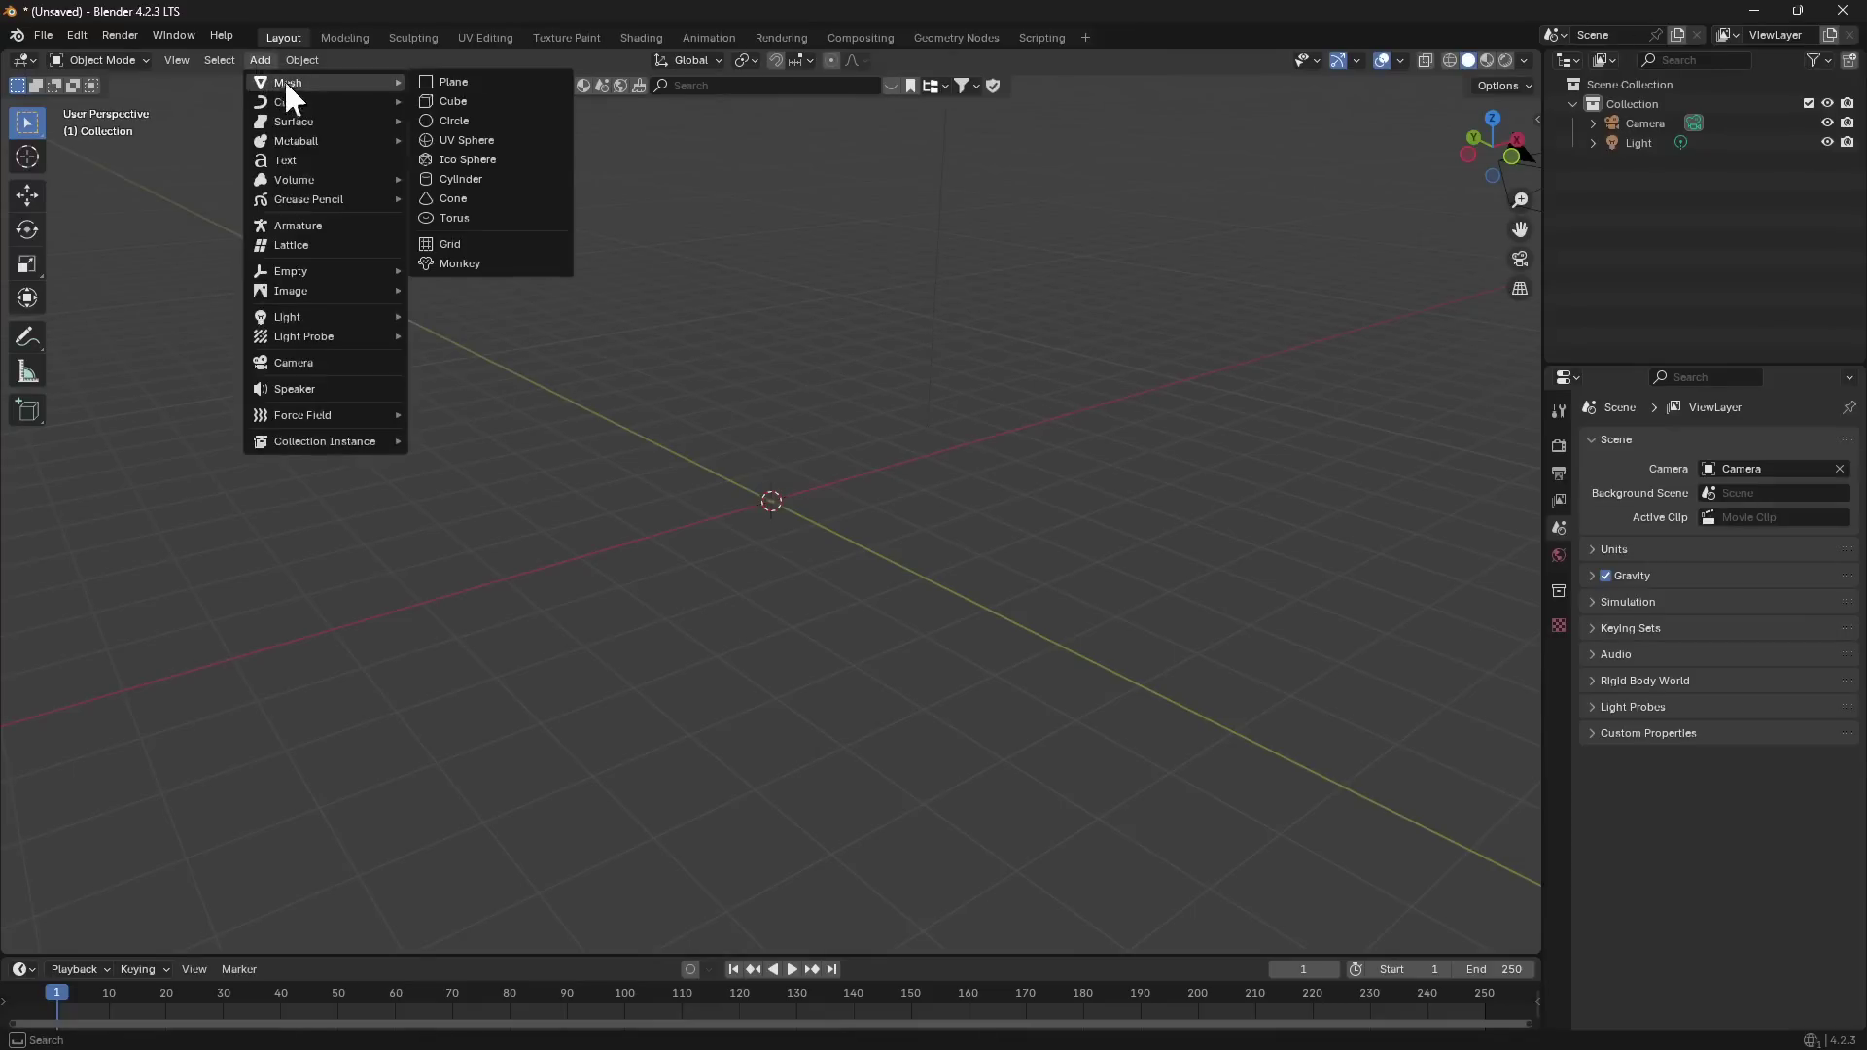
left_click(459, 263)
scroll(766, 568, "up", 5)
middle_click_drag(856, 651, 702, 319)
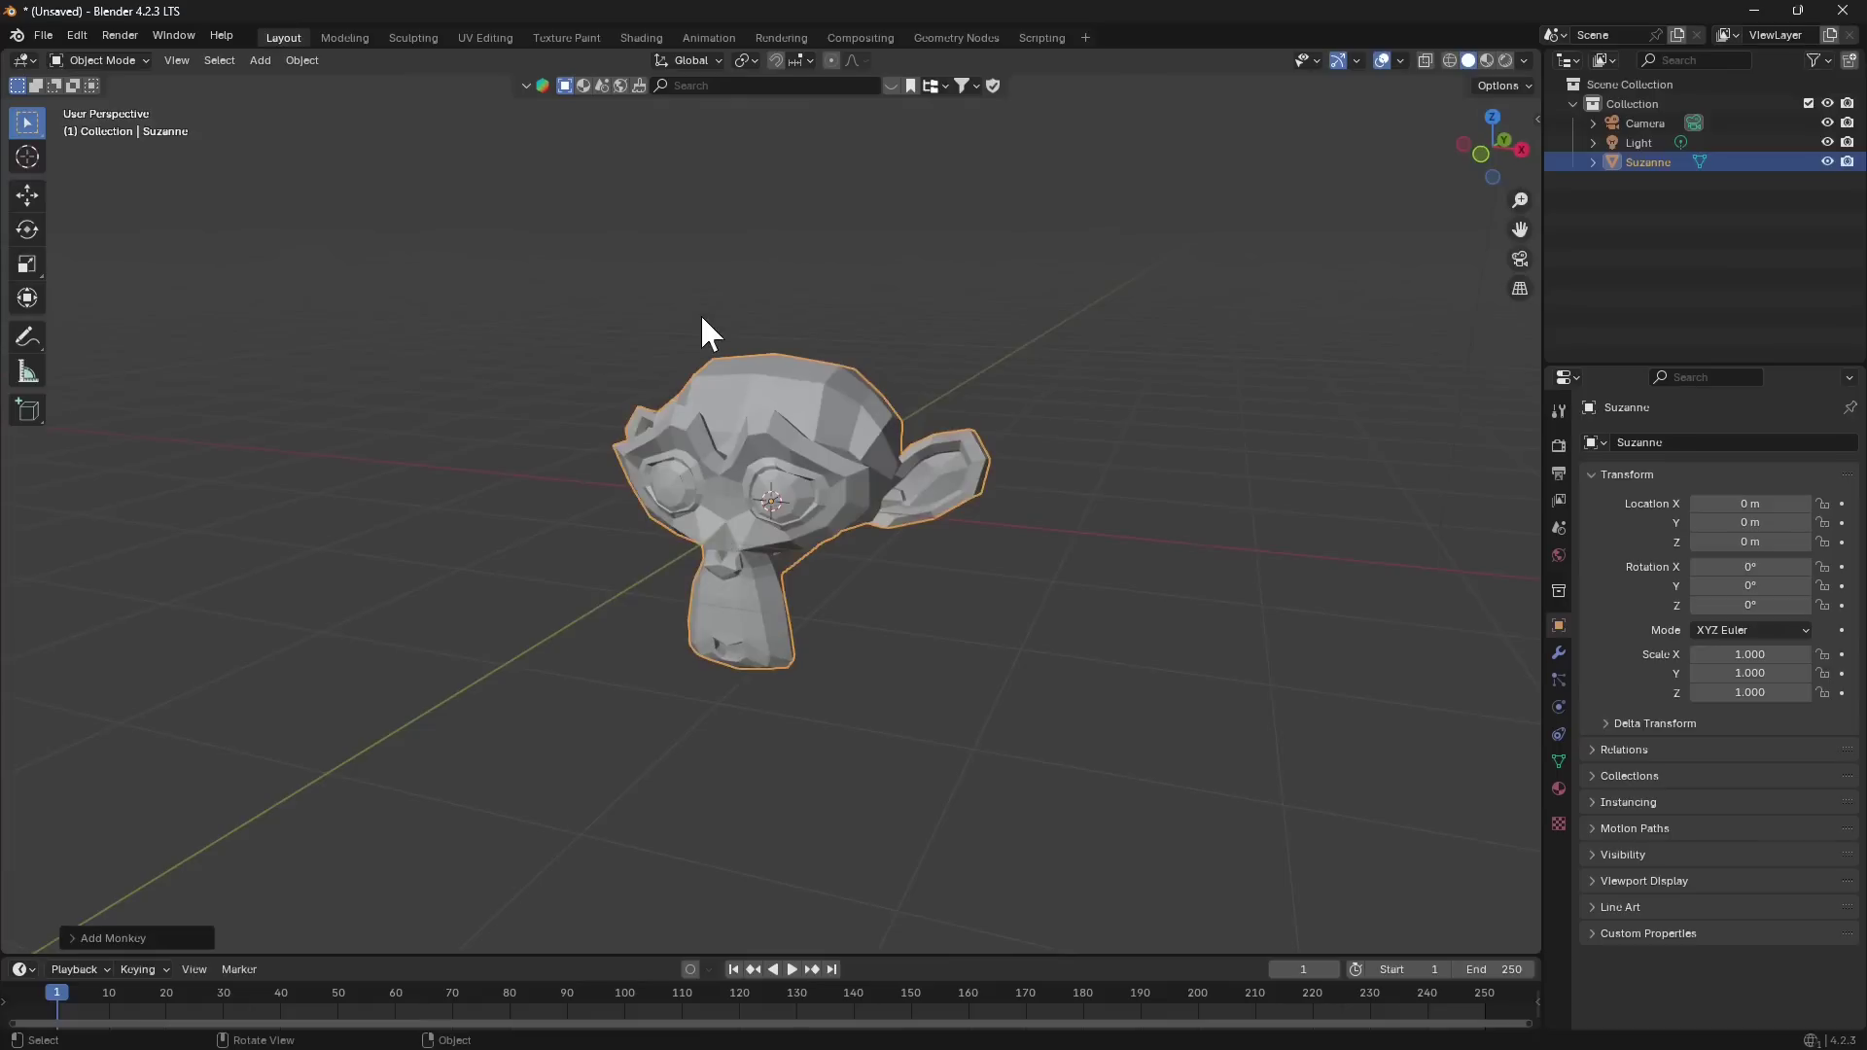
Move the monkey head straight up along the Z axis by about 1.2 m
middle_click_drag(713, 571, 179, 406)
left_click(39, 196)
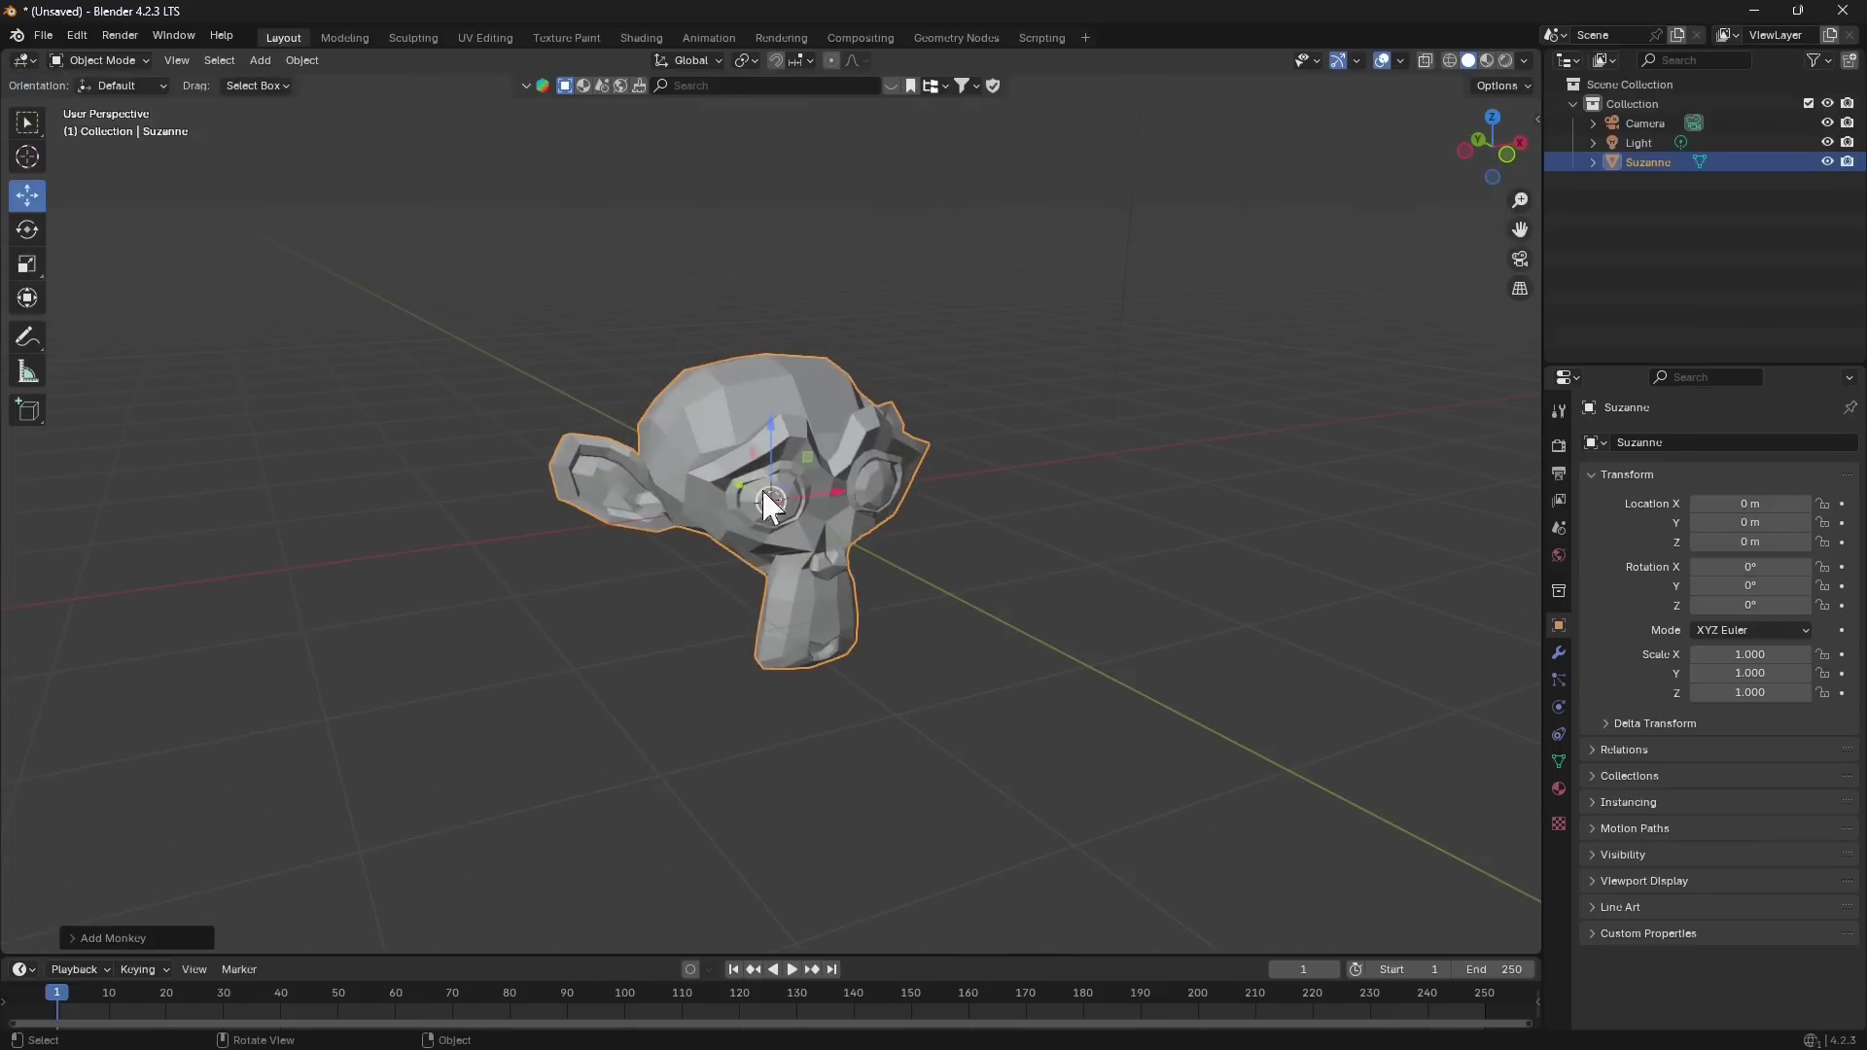
left_click_drag(783, 425, 772, 348)
middle_click_drag(772, 349, 582, 530)
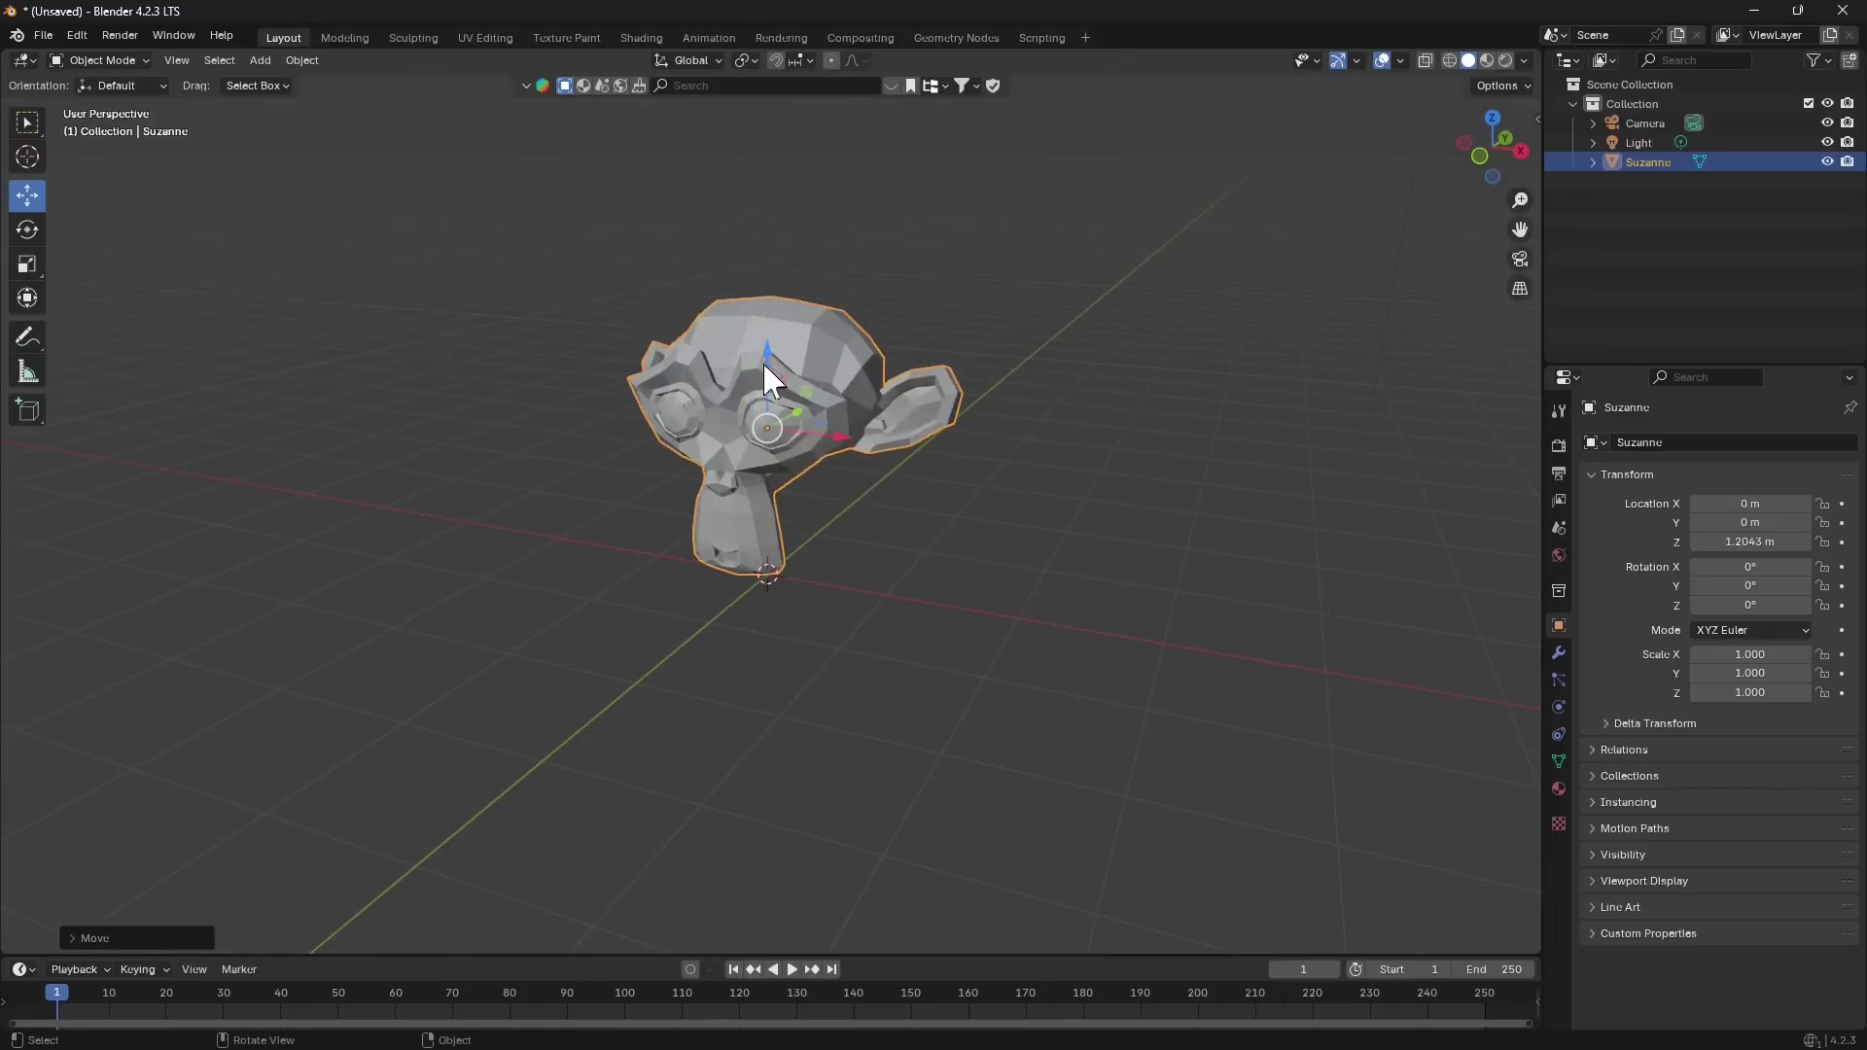
middle_click_drag(765, 368, 1029, 477)
Create a new material for the monkey and set its base color to fully saturated red
left_click(1558, 787)
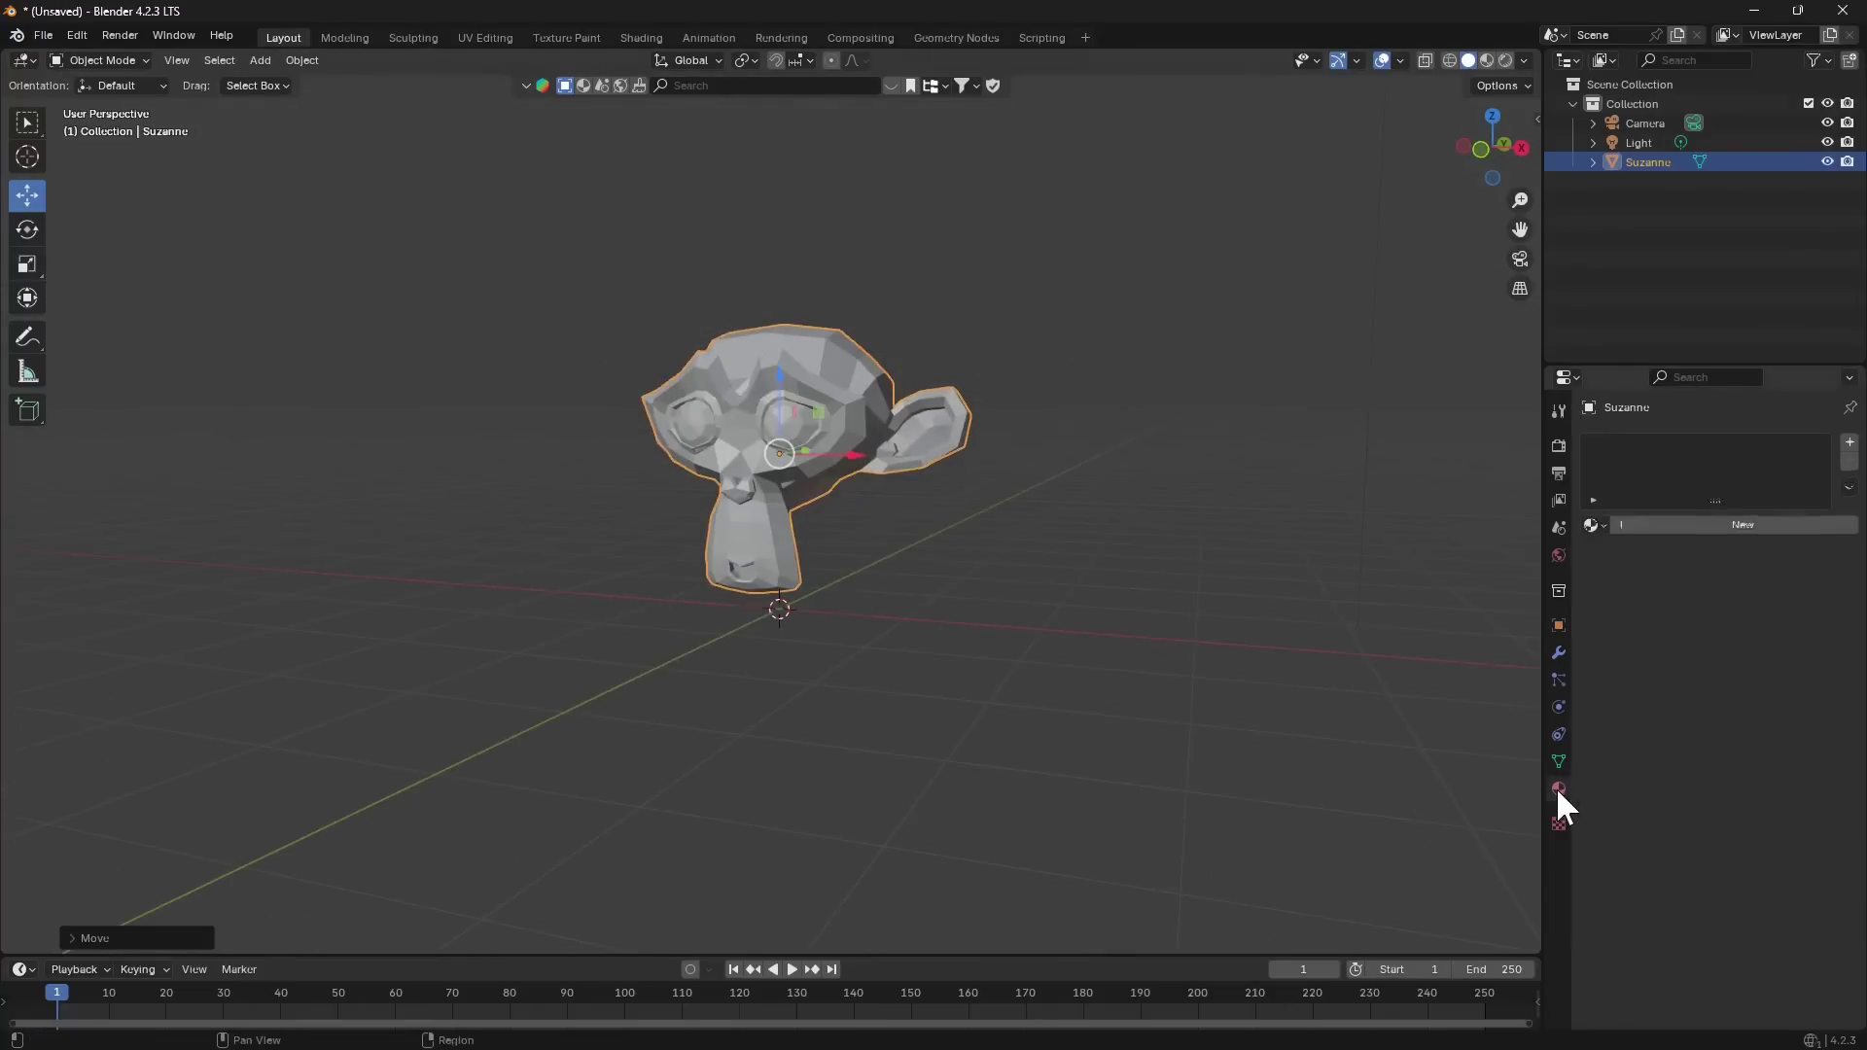
left_click(1694, 527)
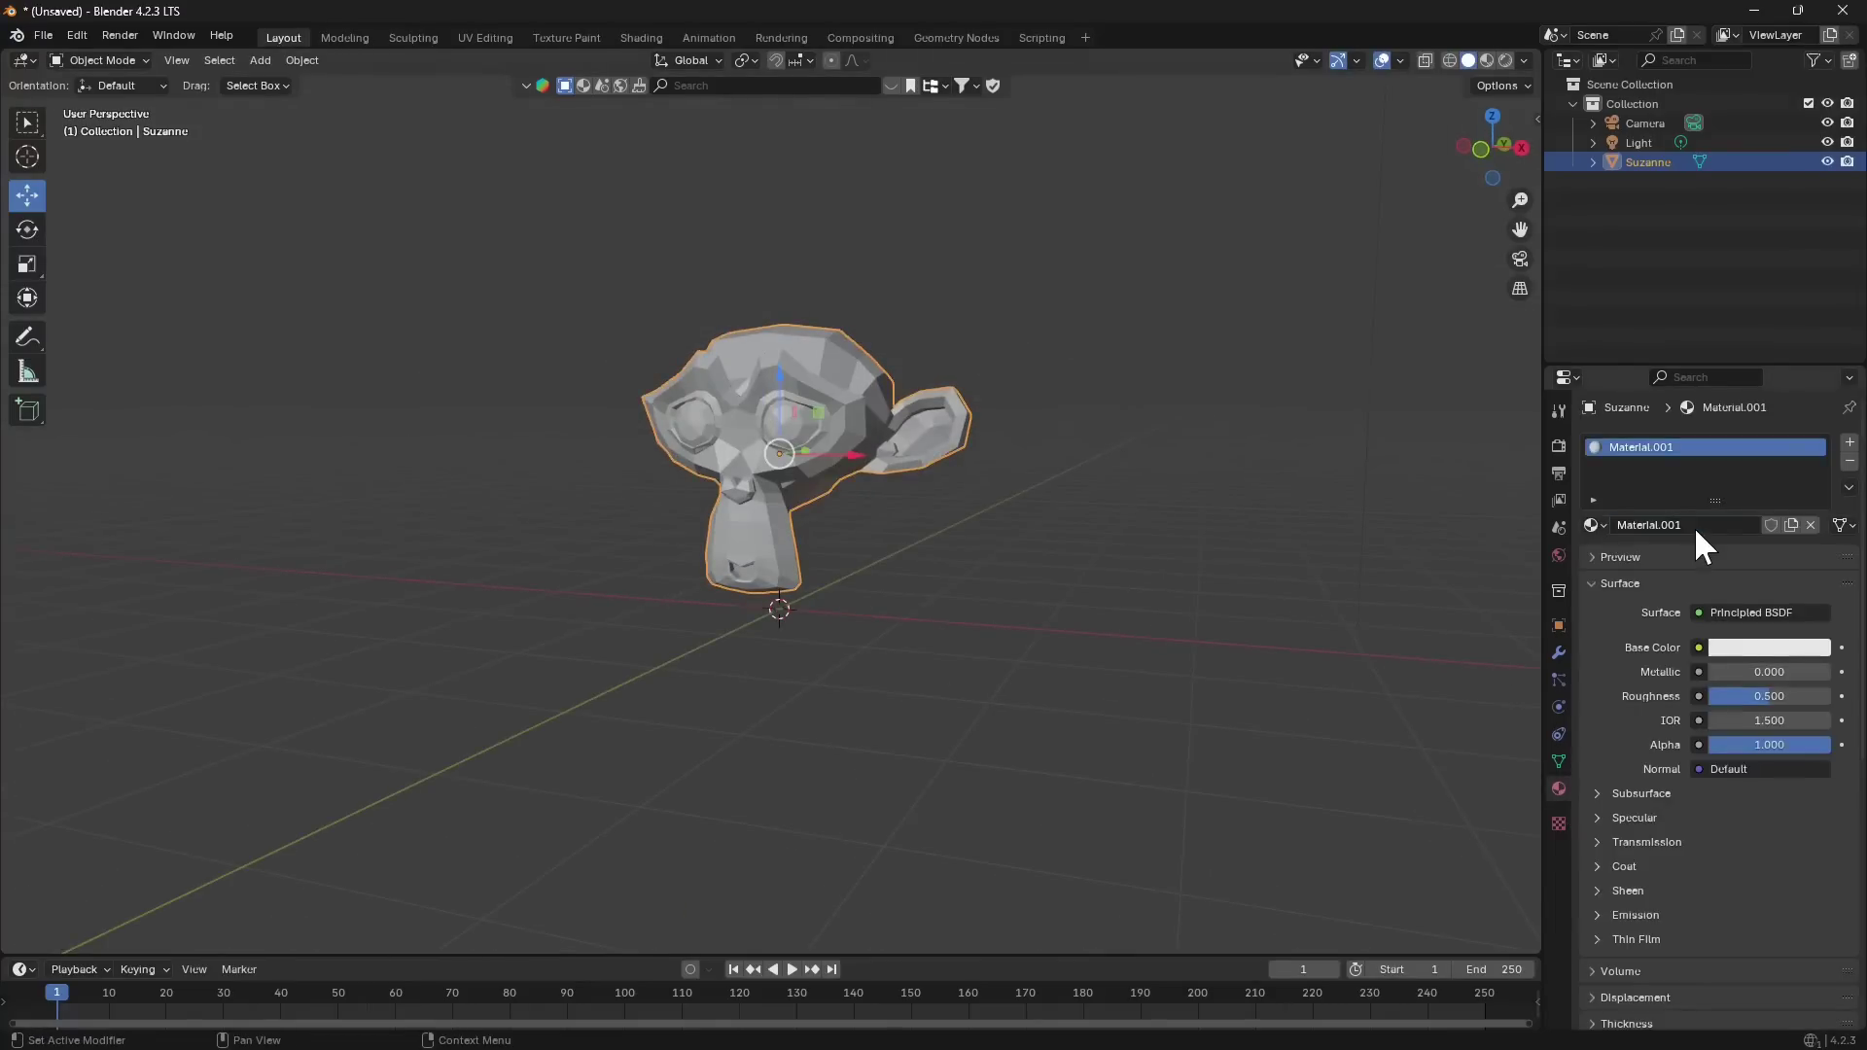
left_click(1741, 648)
left_click_drag(1739, 417, 1708, 510)
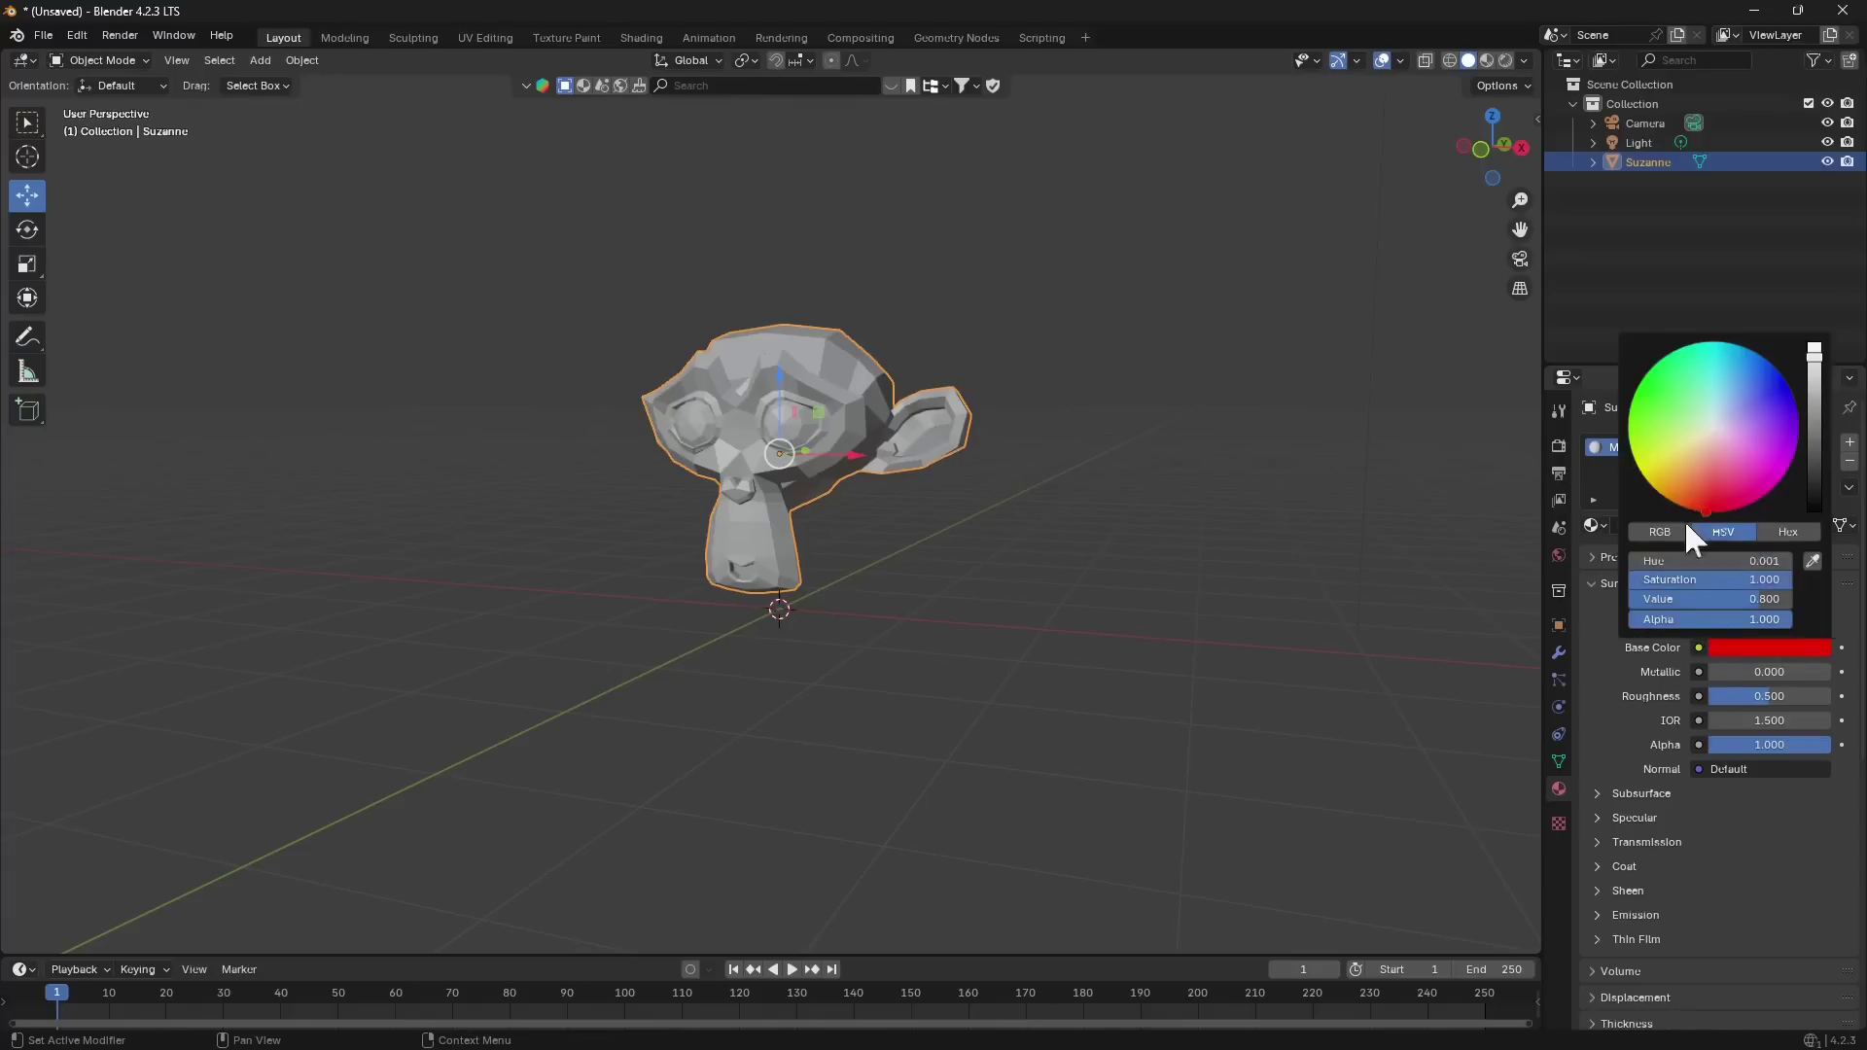
left_click(1359, 558)
Switch the viewport shading to Material Preview to view the red material on the monkey
left_click(734, 379)
middle_click_drag(734, 379, 938, 581)
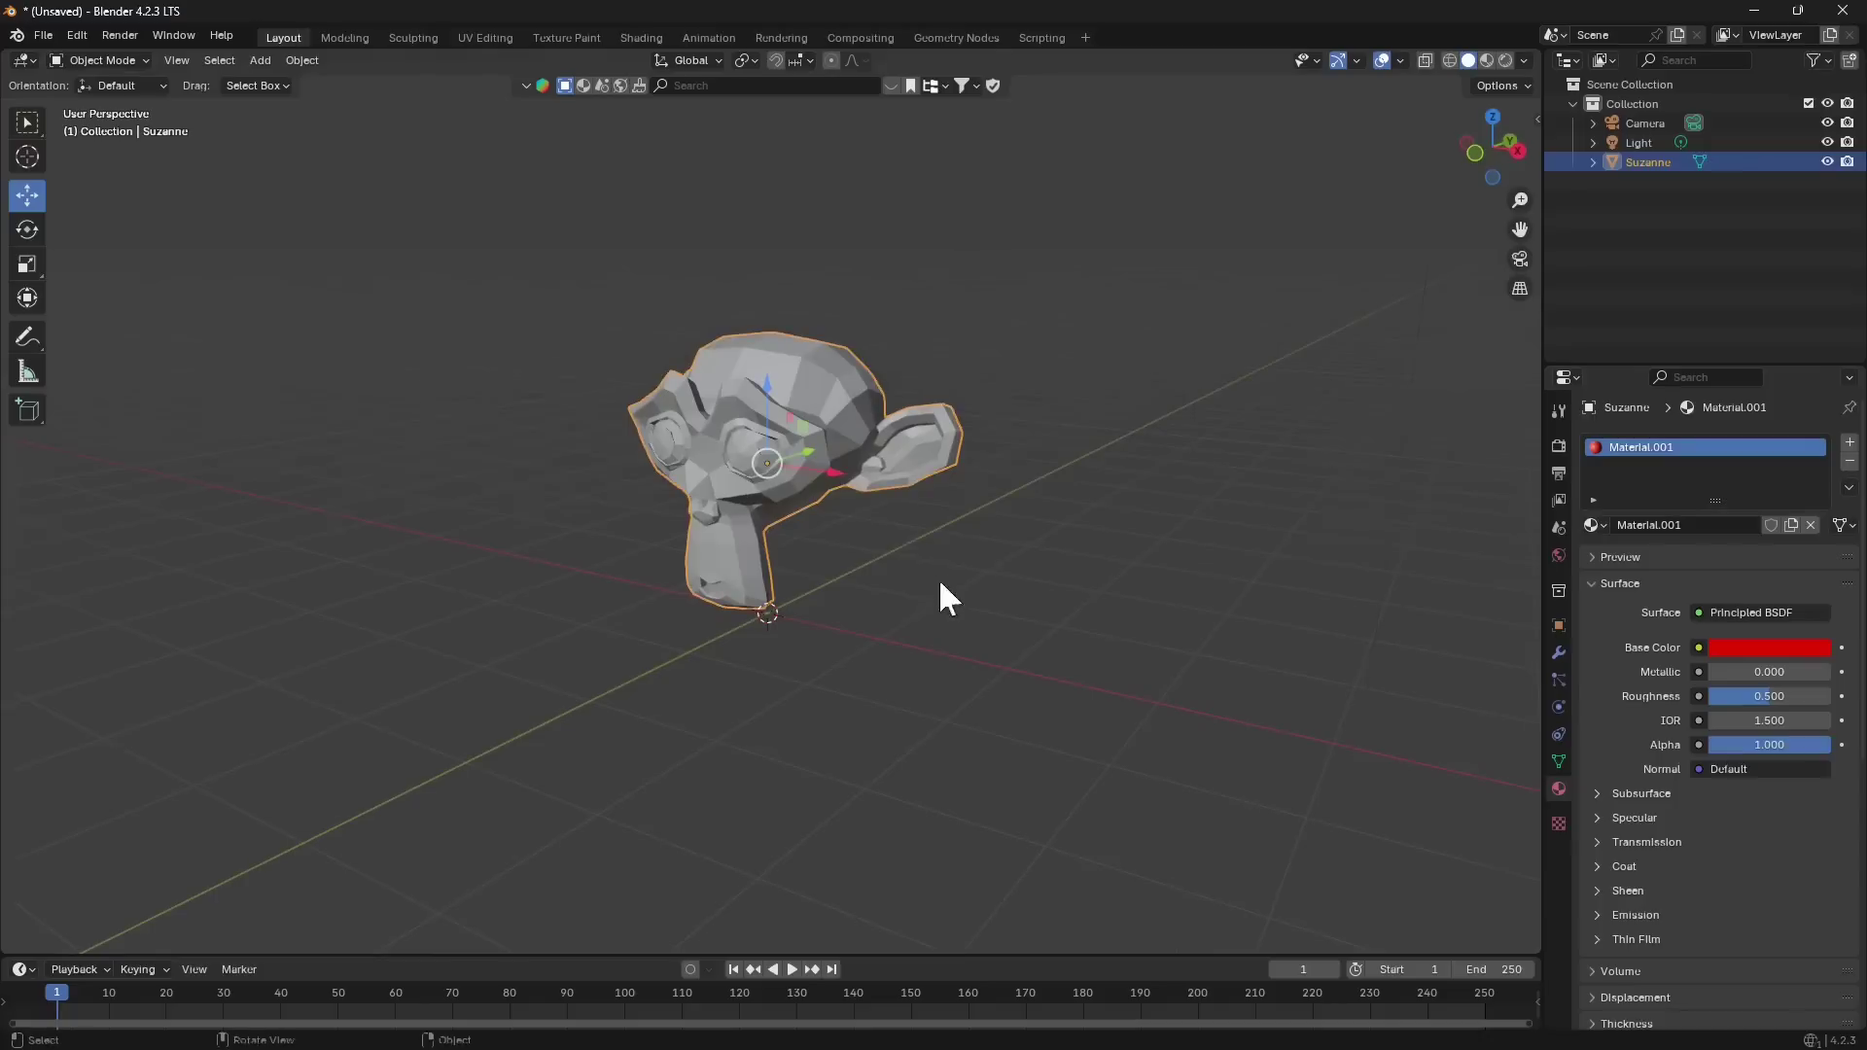
left_click(1491, 61)
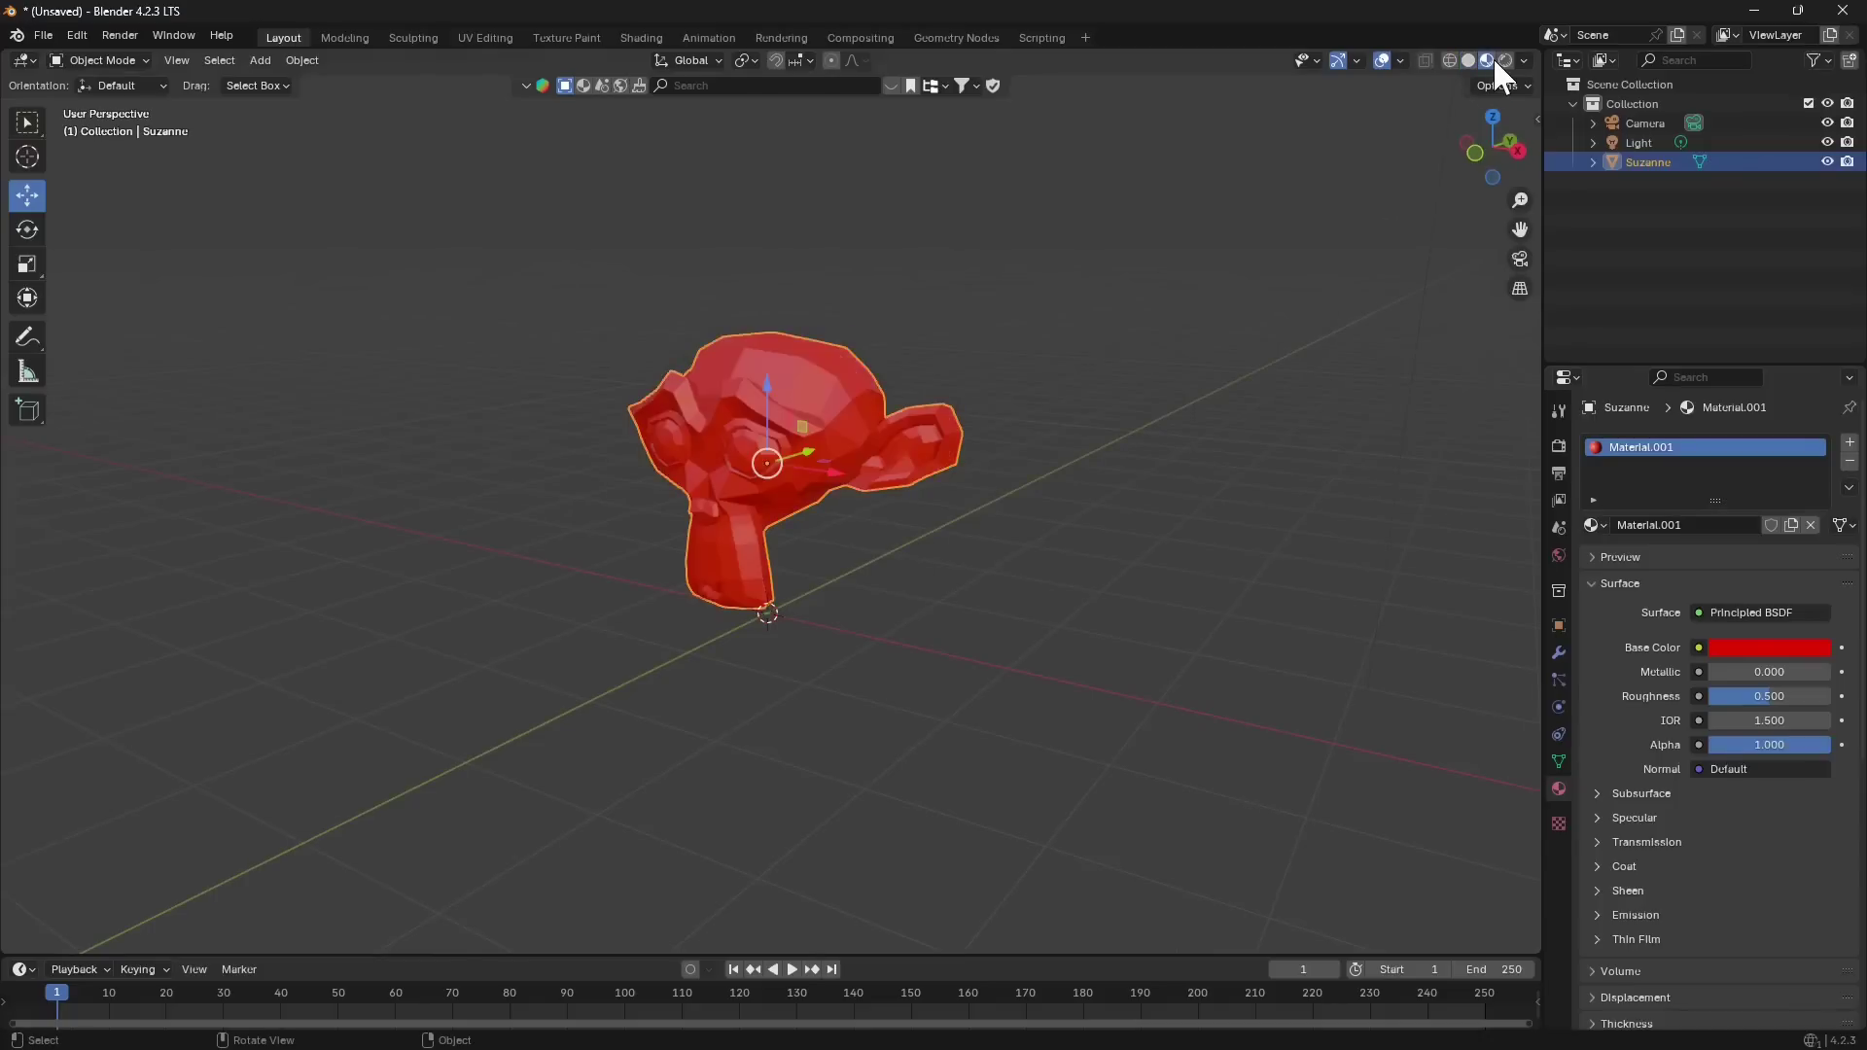
middle_click_drag(708, 562, 1528, 679)
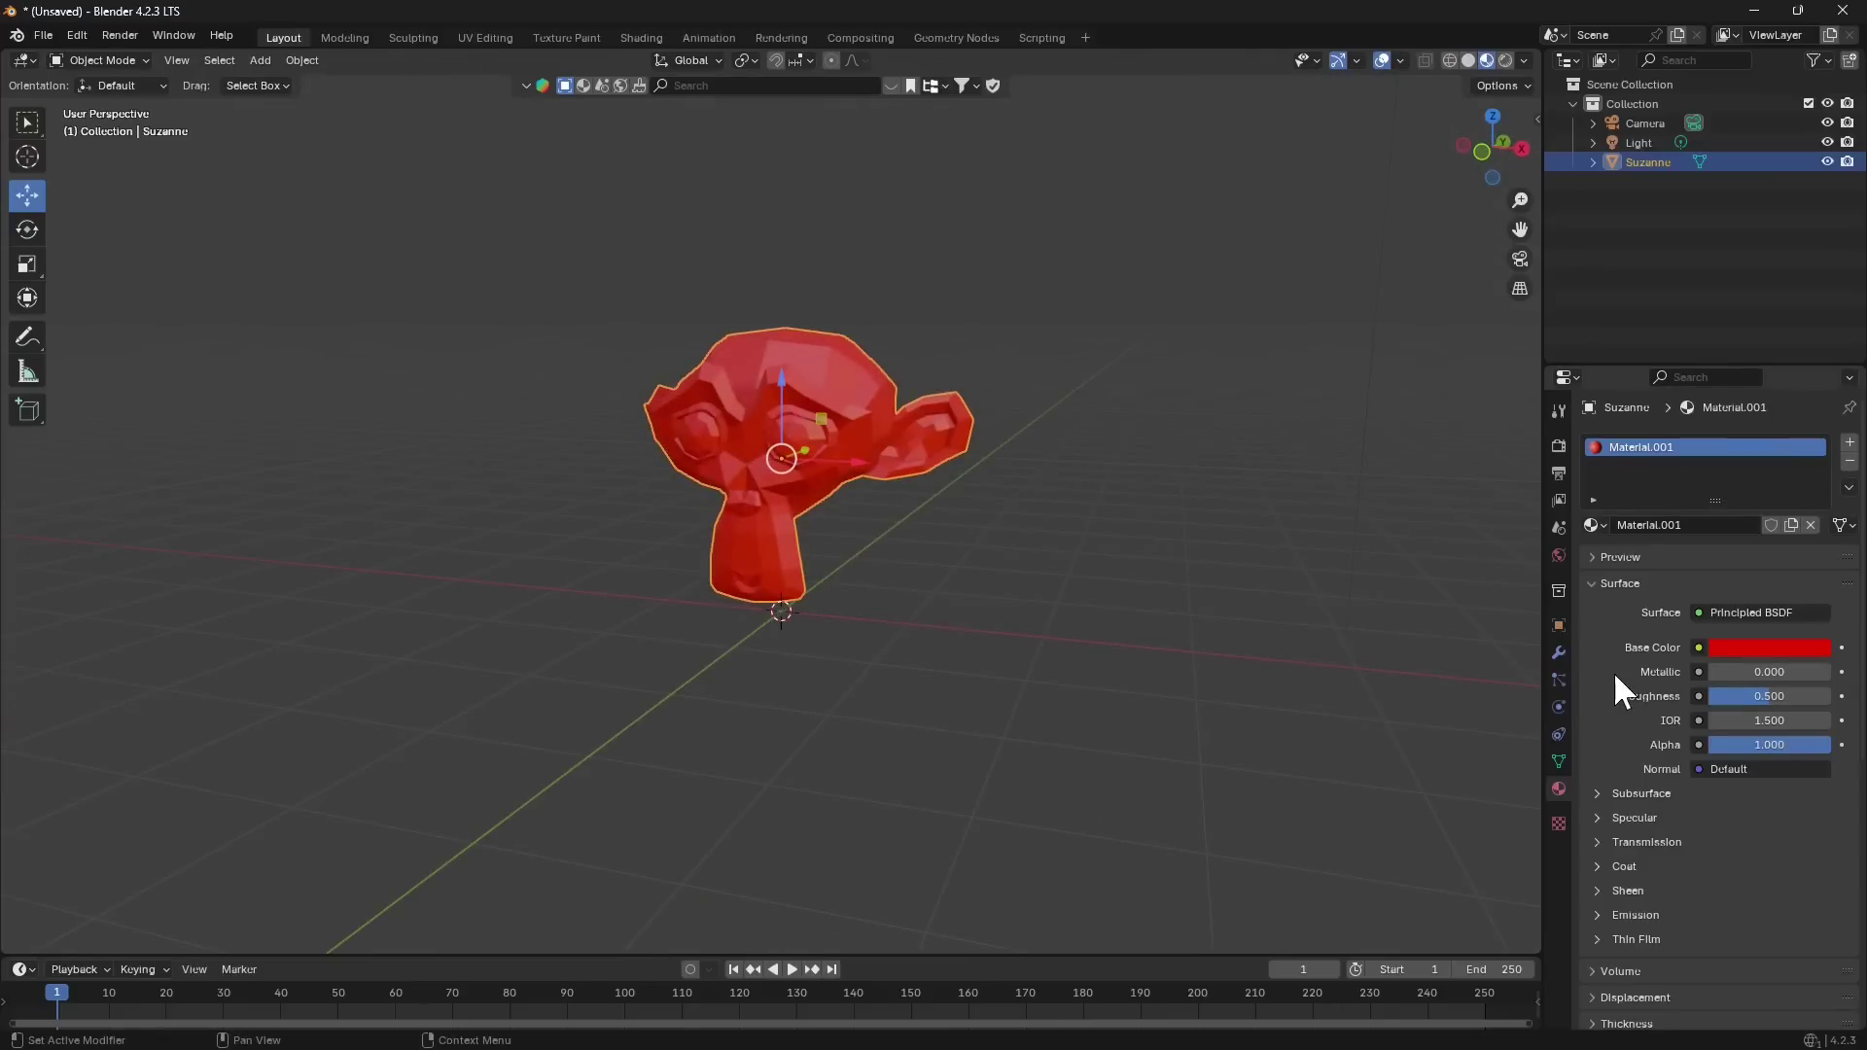
scroll(756, 481, "up", 1)
middle_click_drag(763, 461, 828, 451, "shift")
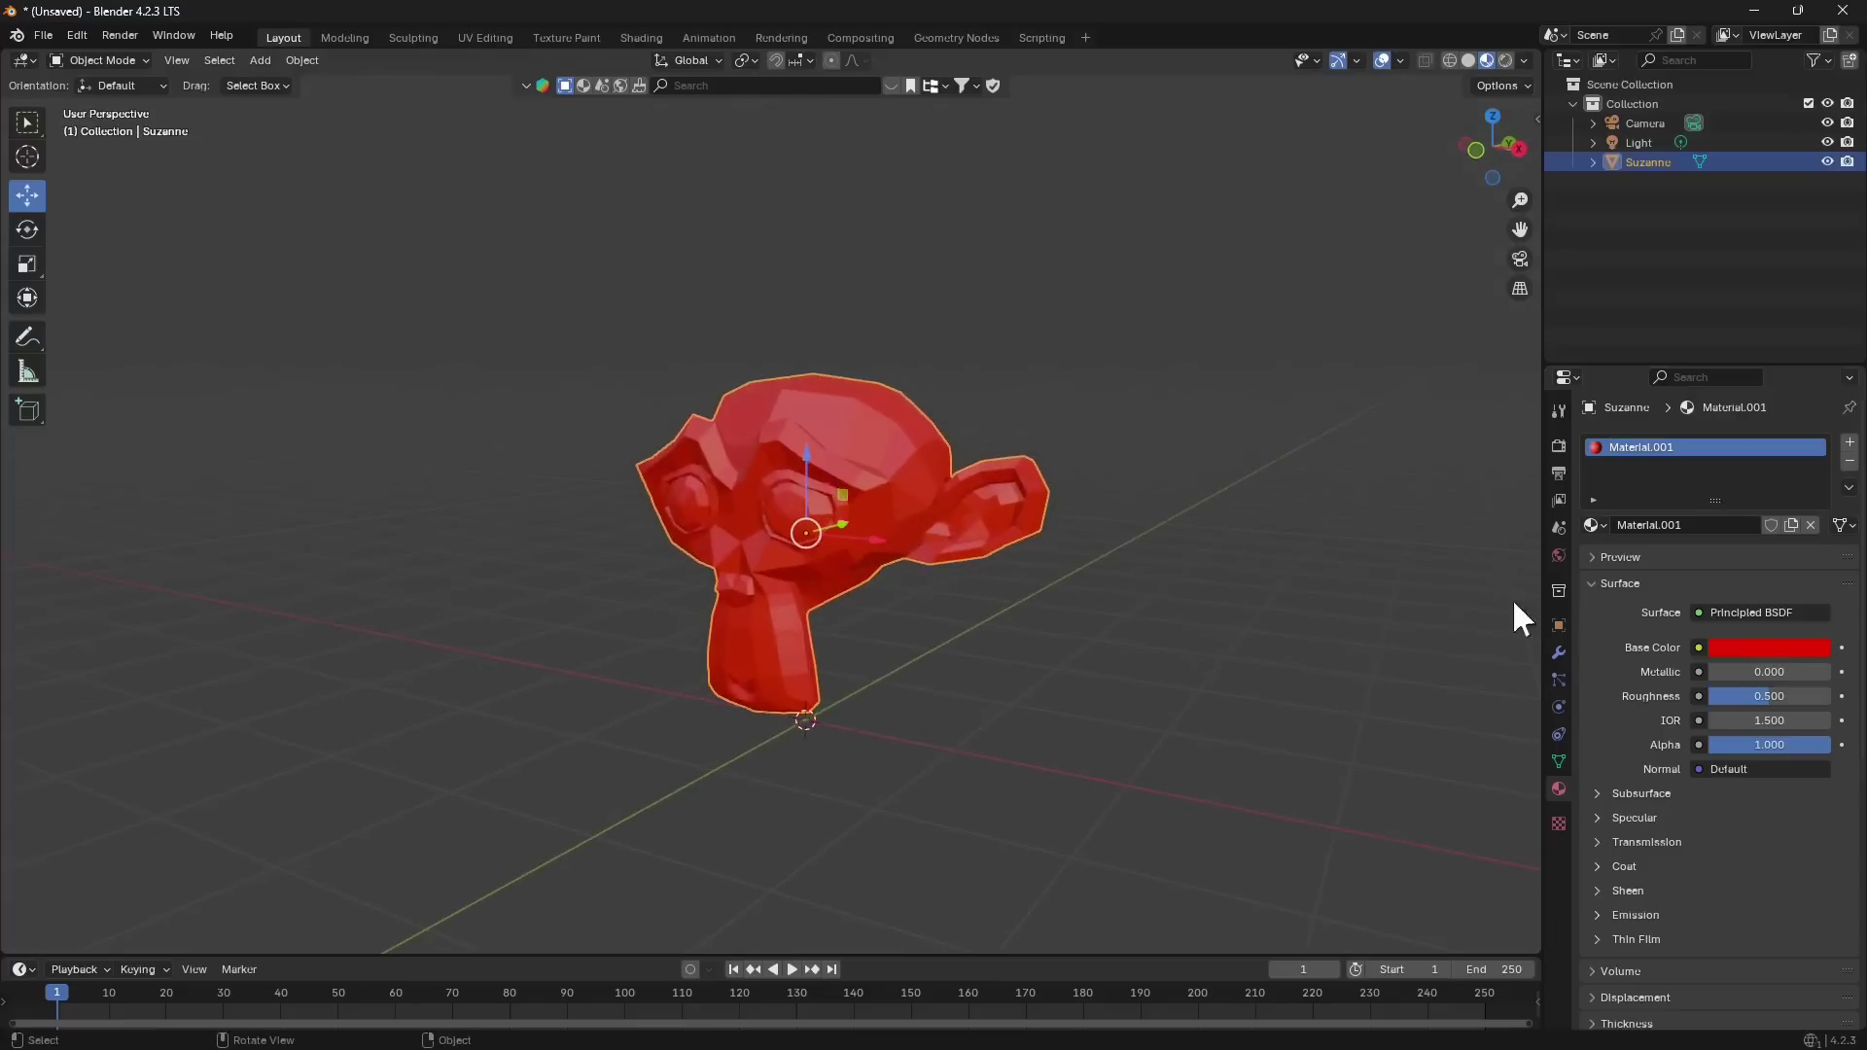
Connect an Image Texture to the material's base color
left_click(1699, 647)
left_click(1699, 647)
left_click(1269, 776)
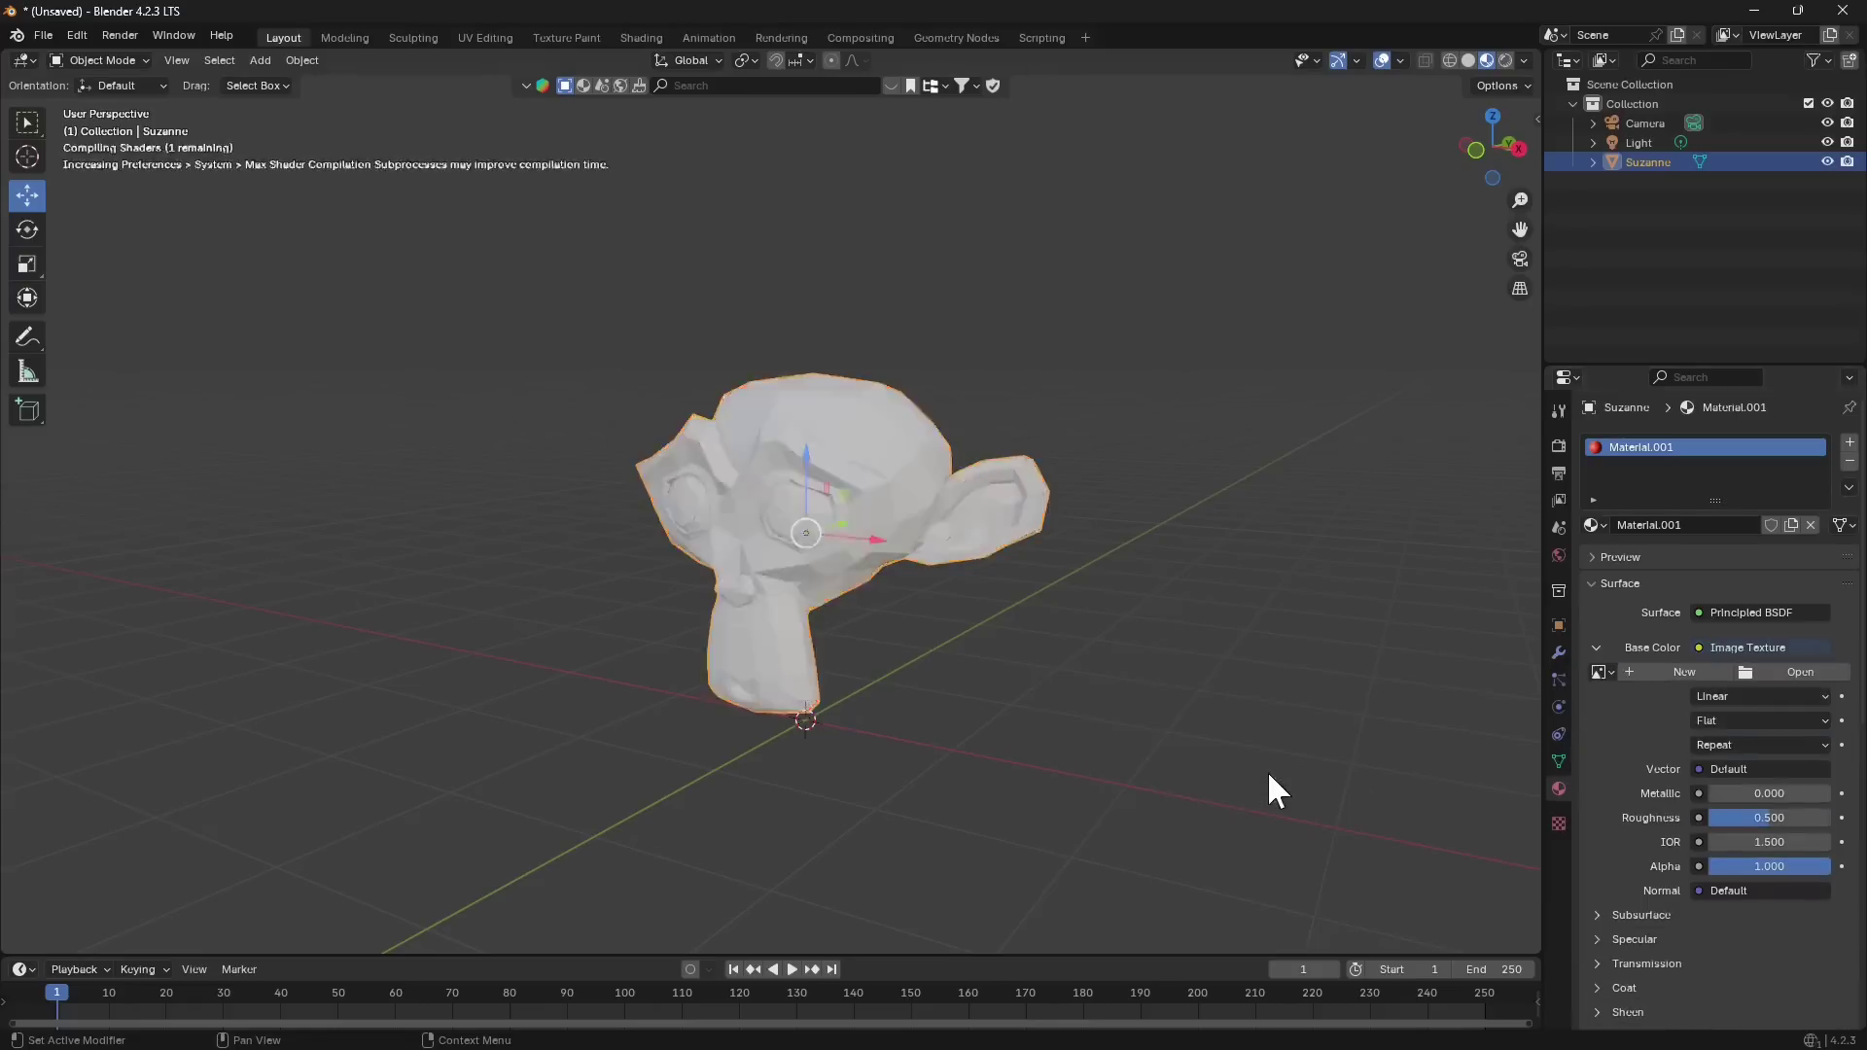
Start opening an image for the base color texture and browse to the C:\DATABASE\WORKS\publicdomain folder
left_click(1772, 670)
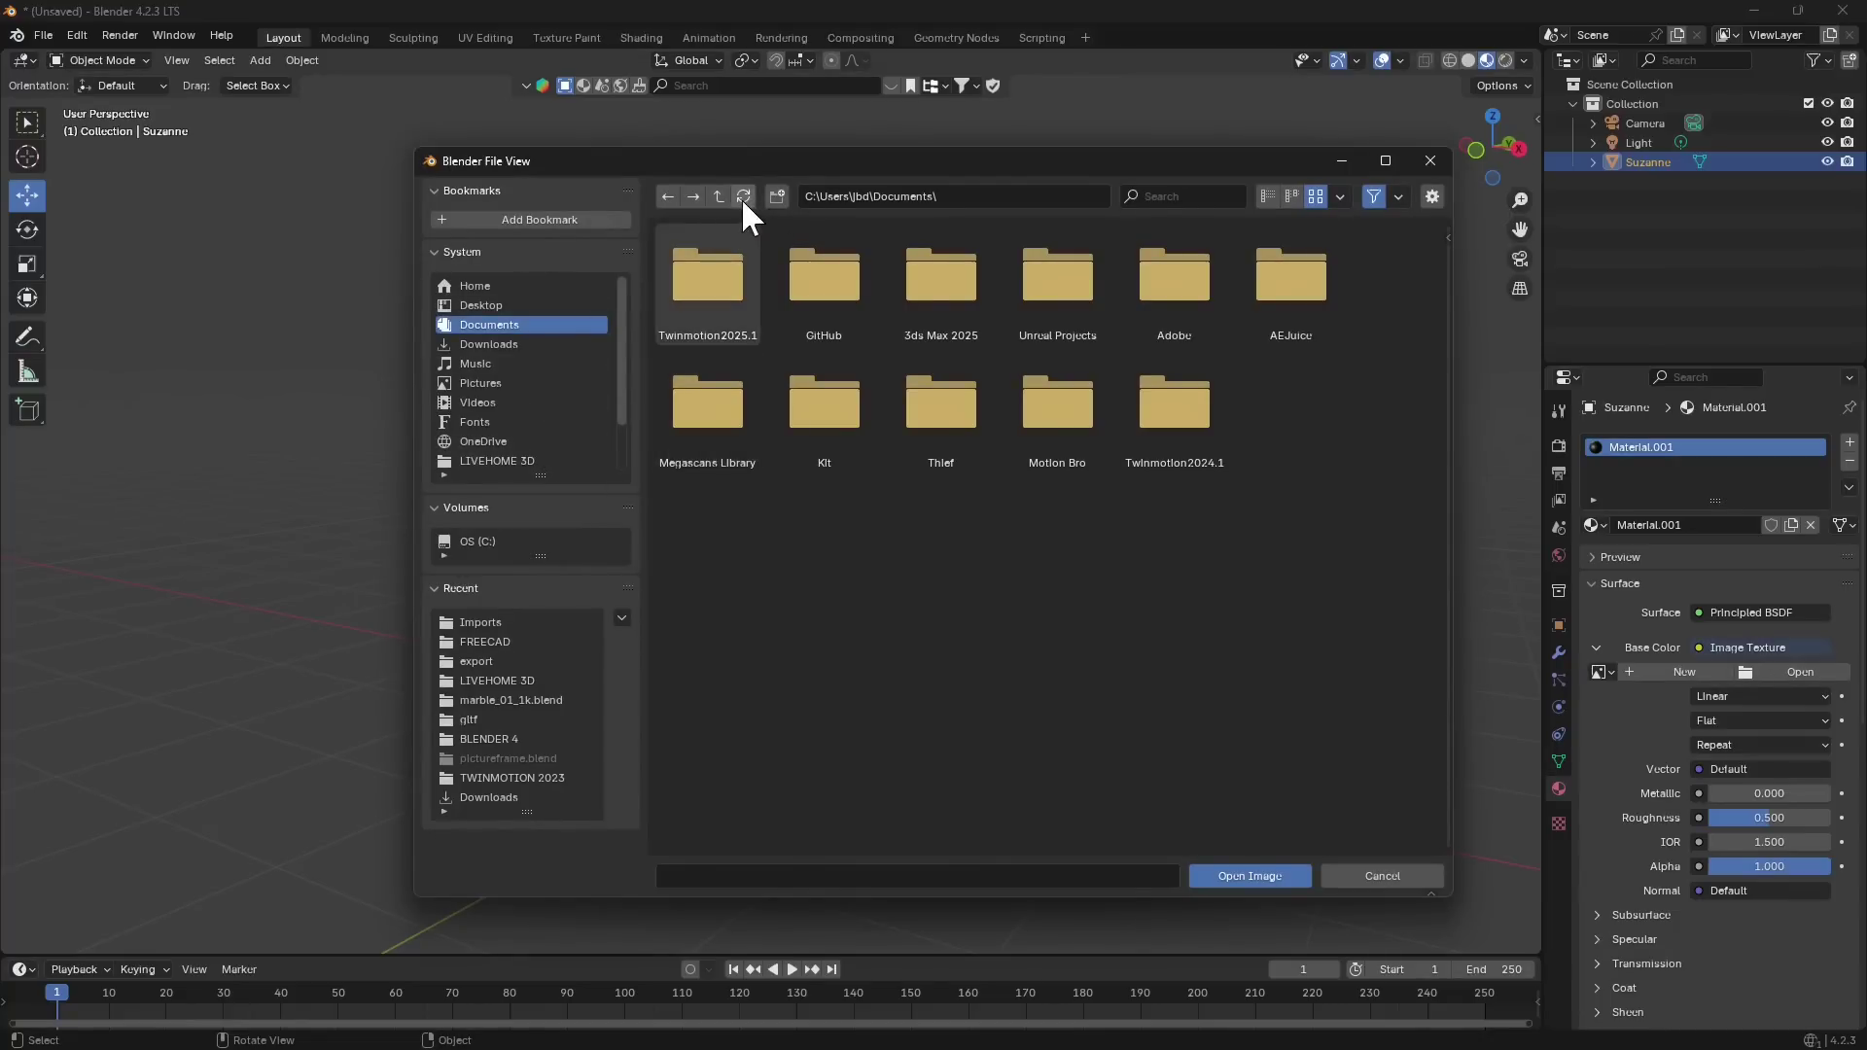
left_click(500, 642)
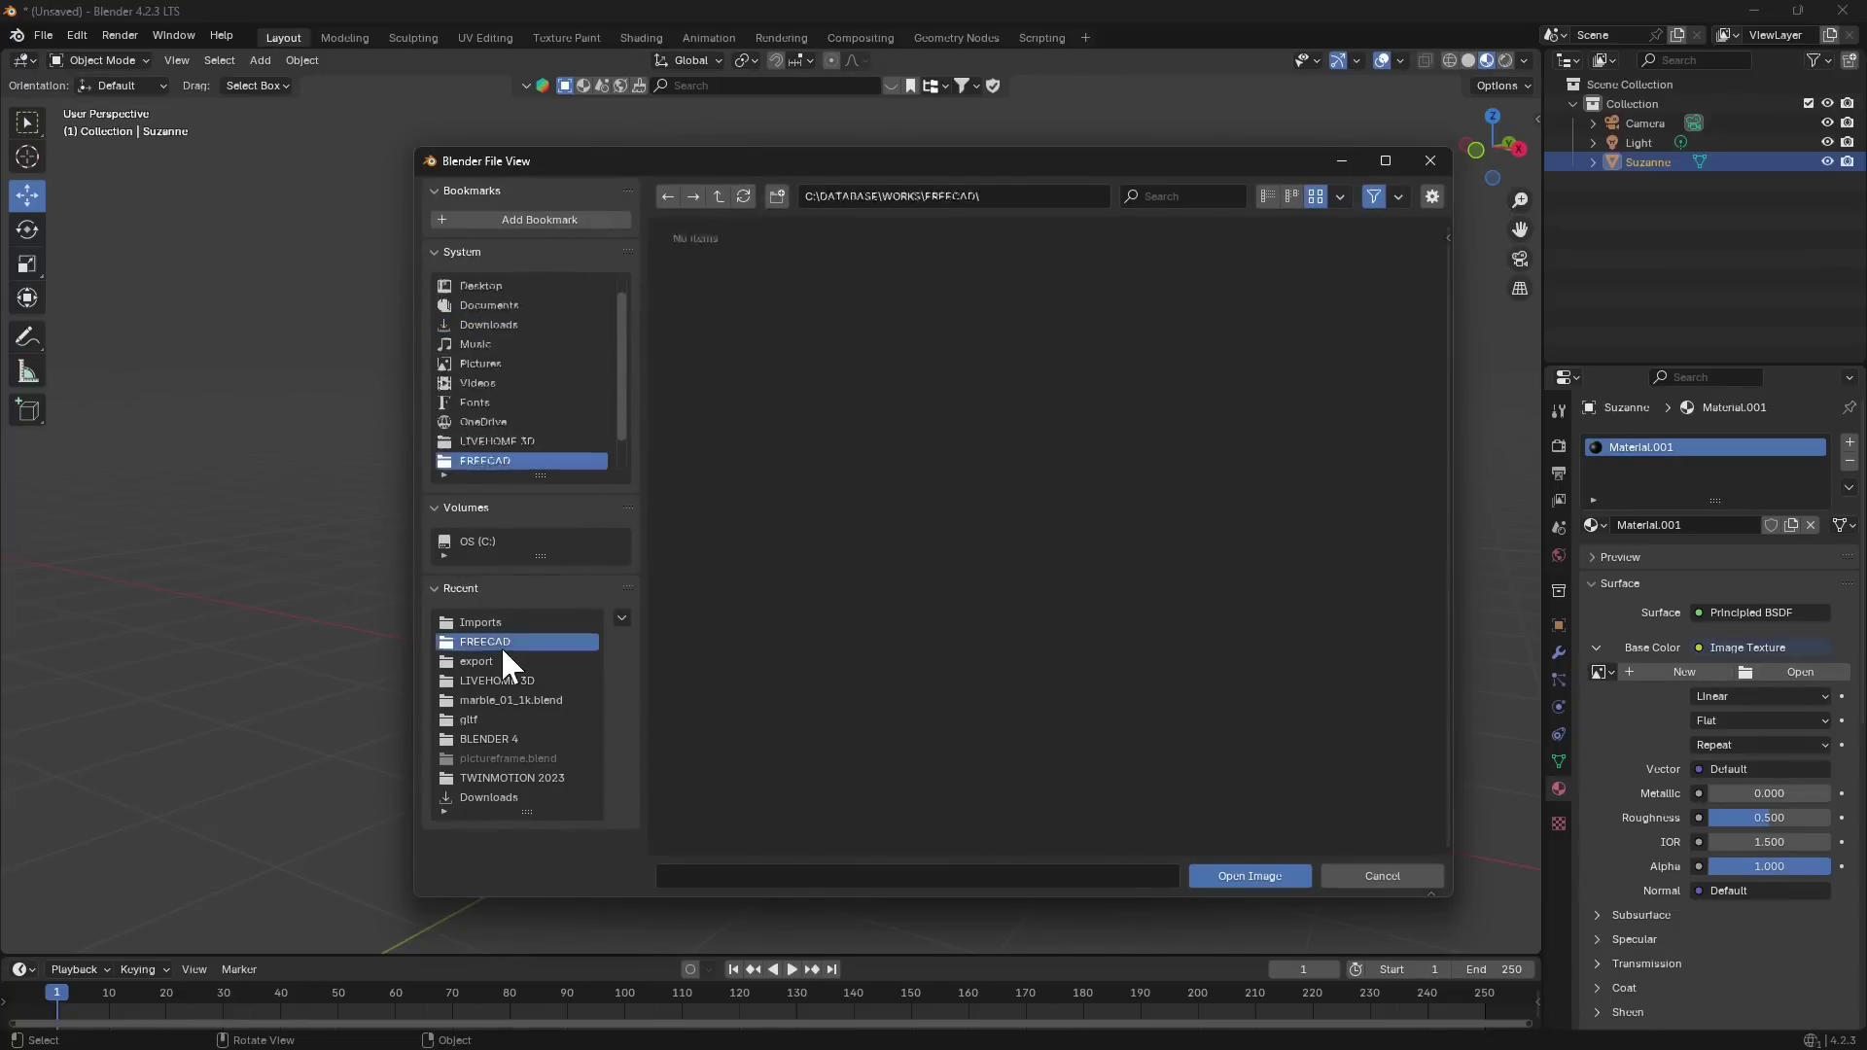
left_click(719, 197)
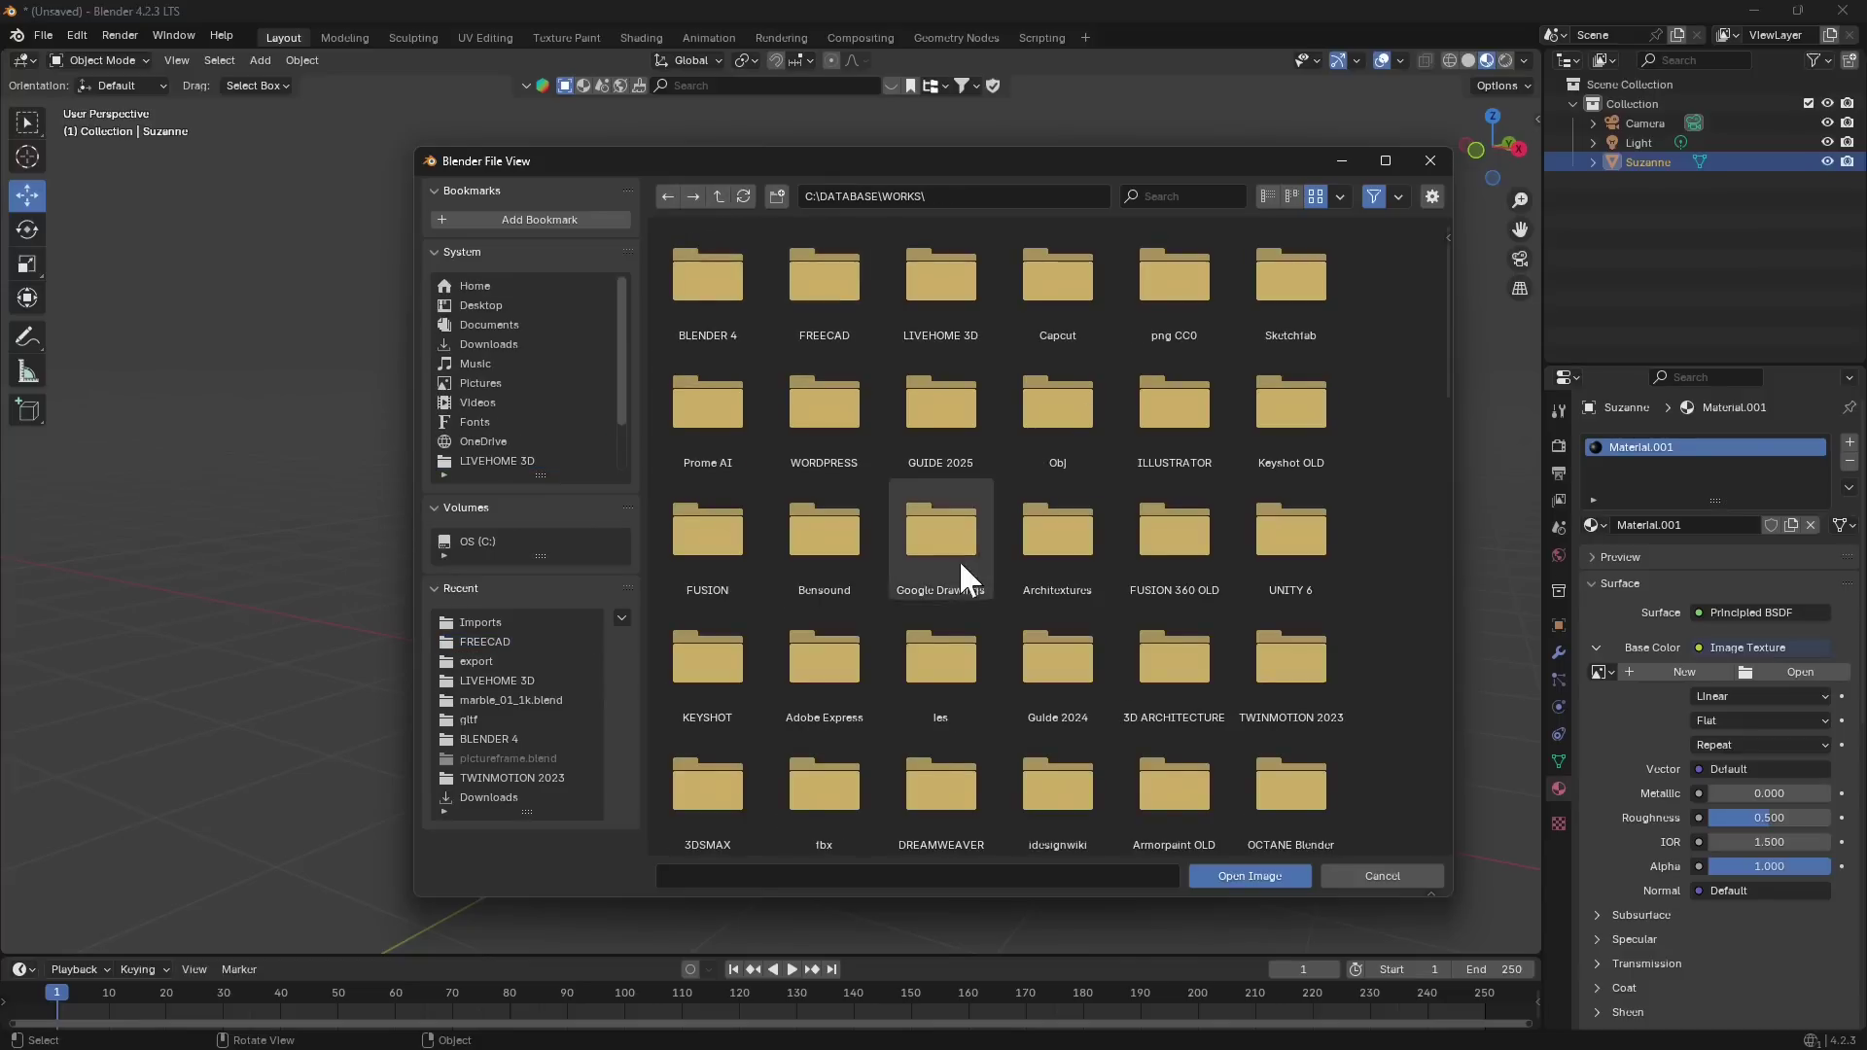
scroll(904, 674, "down", 1)
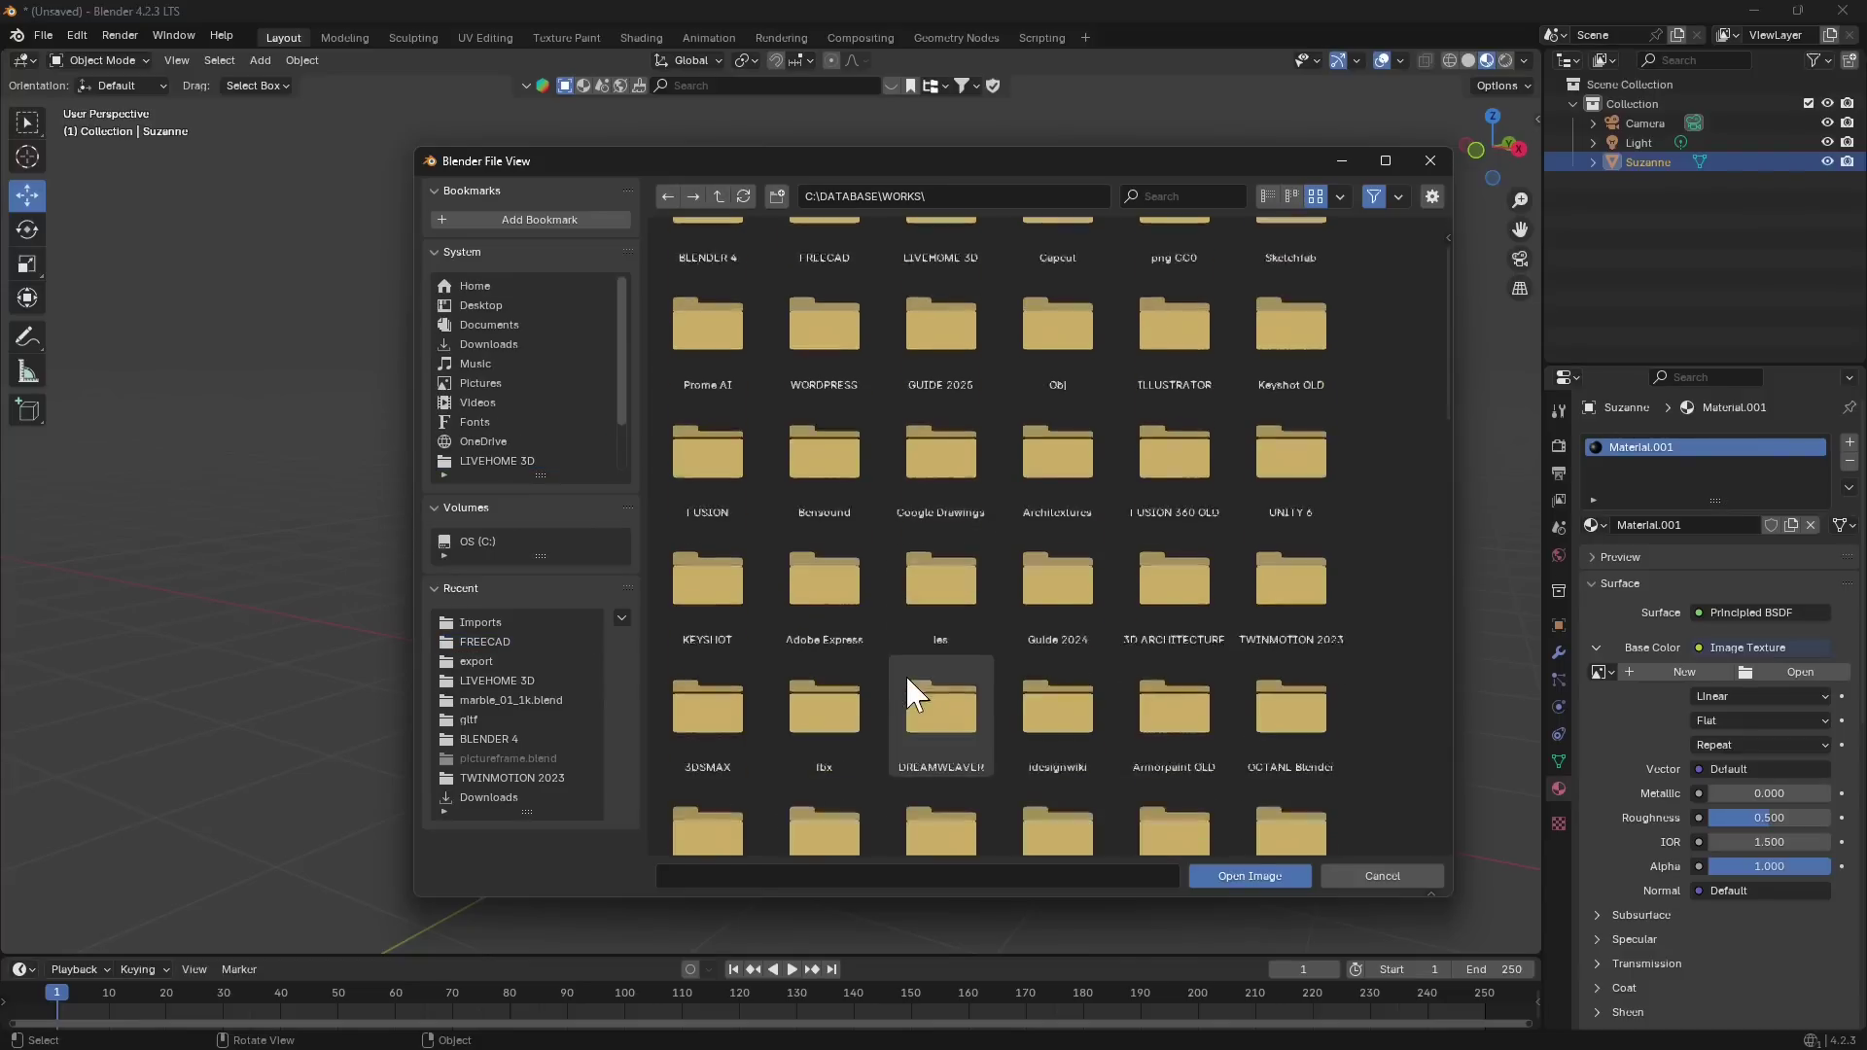
scroll(908, 680, "down", 6)
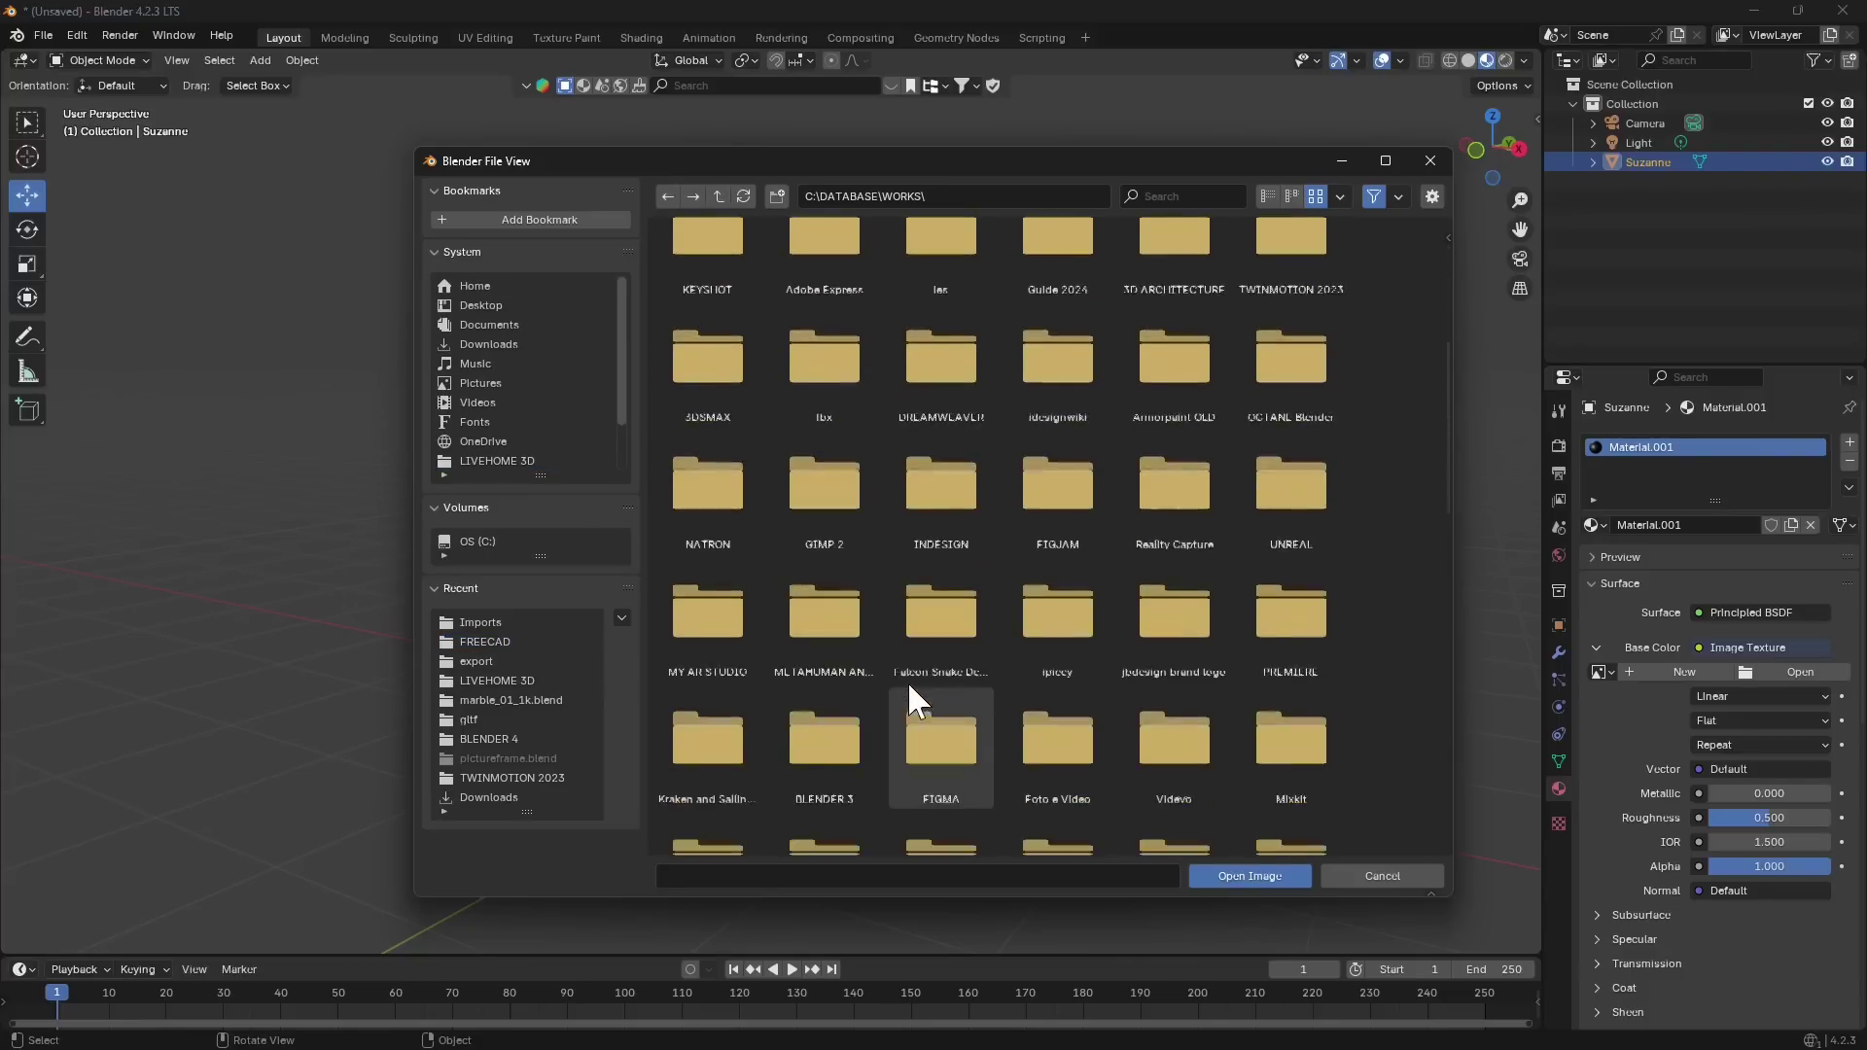
scroll(910, 692, "down", 5)
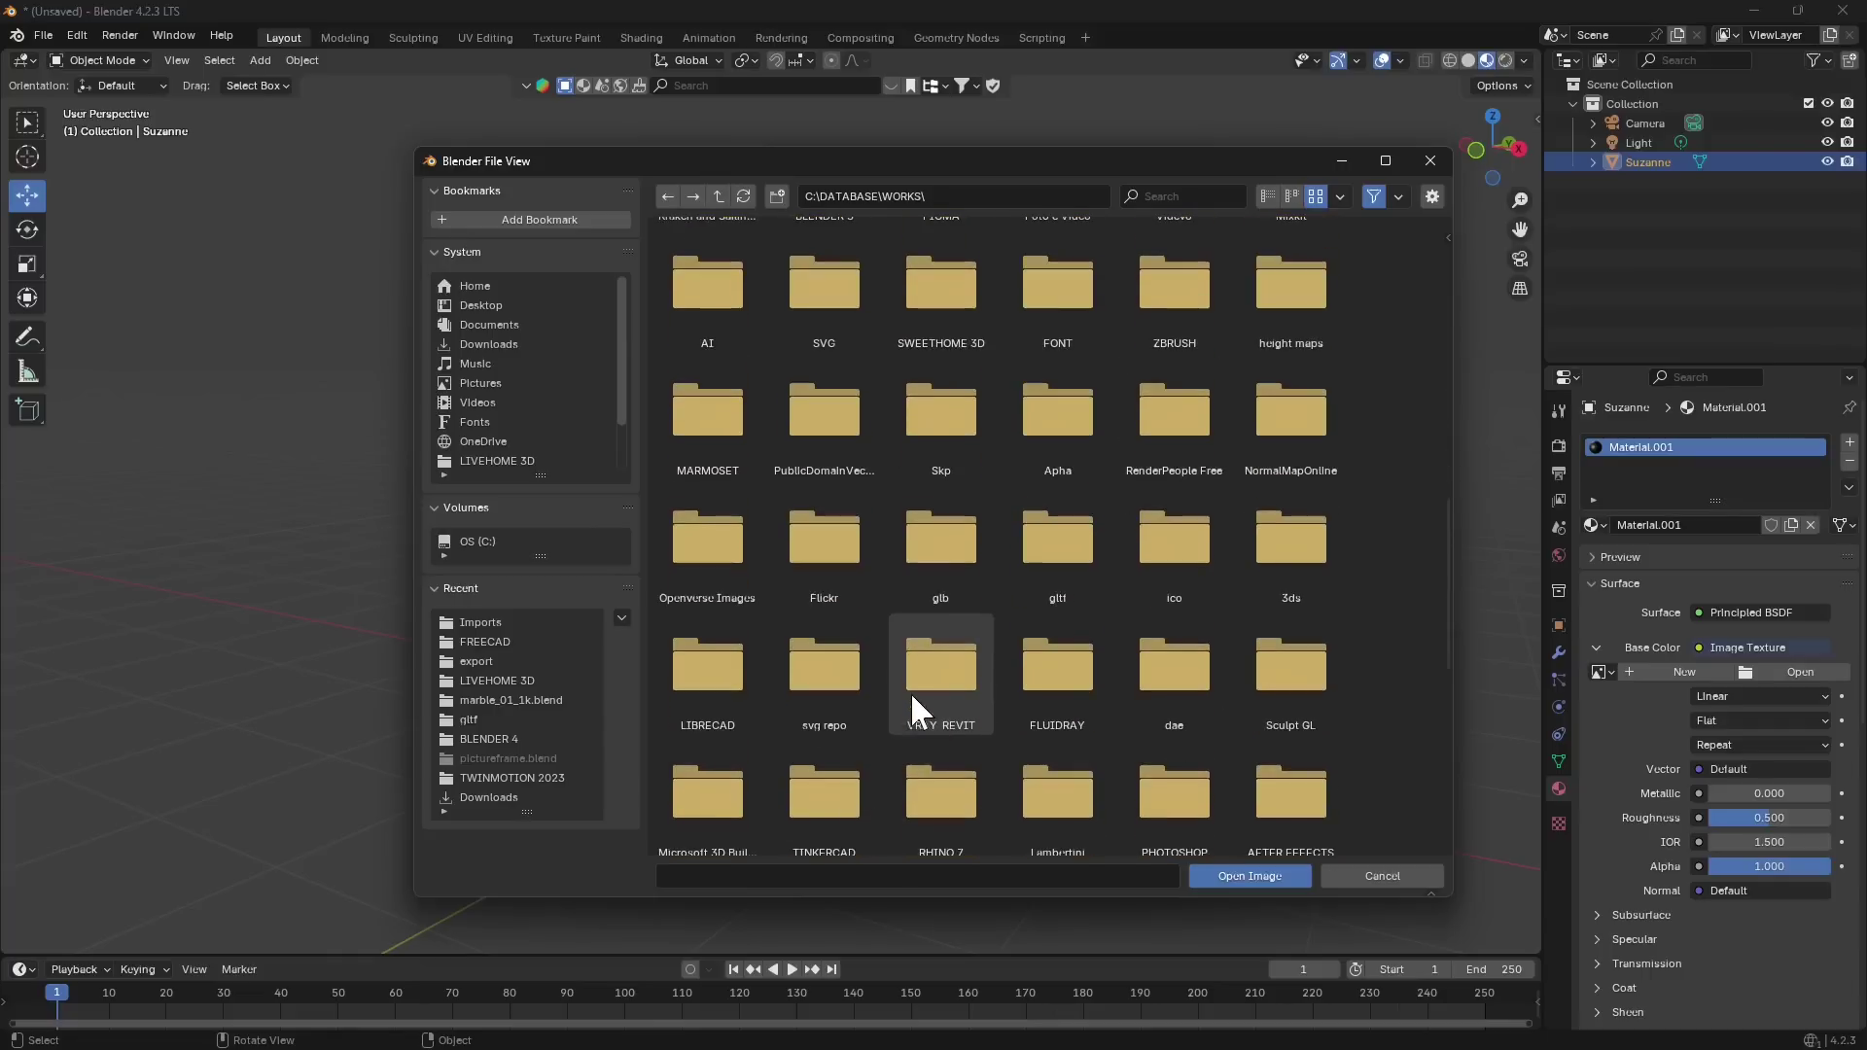
scroll(1168, 652, "down", 1)
scroll(1164, 657, "down", 2)
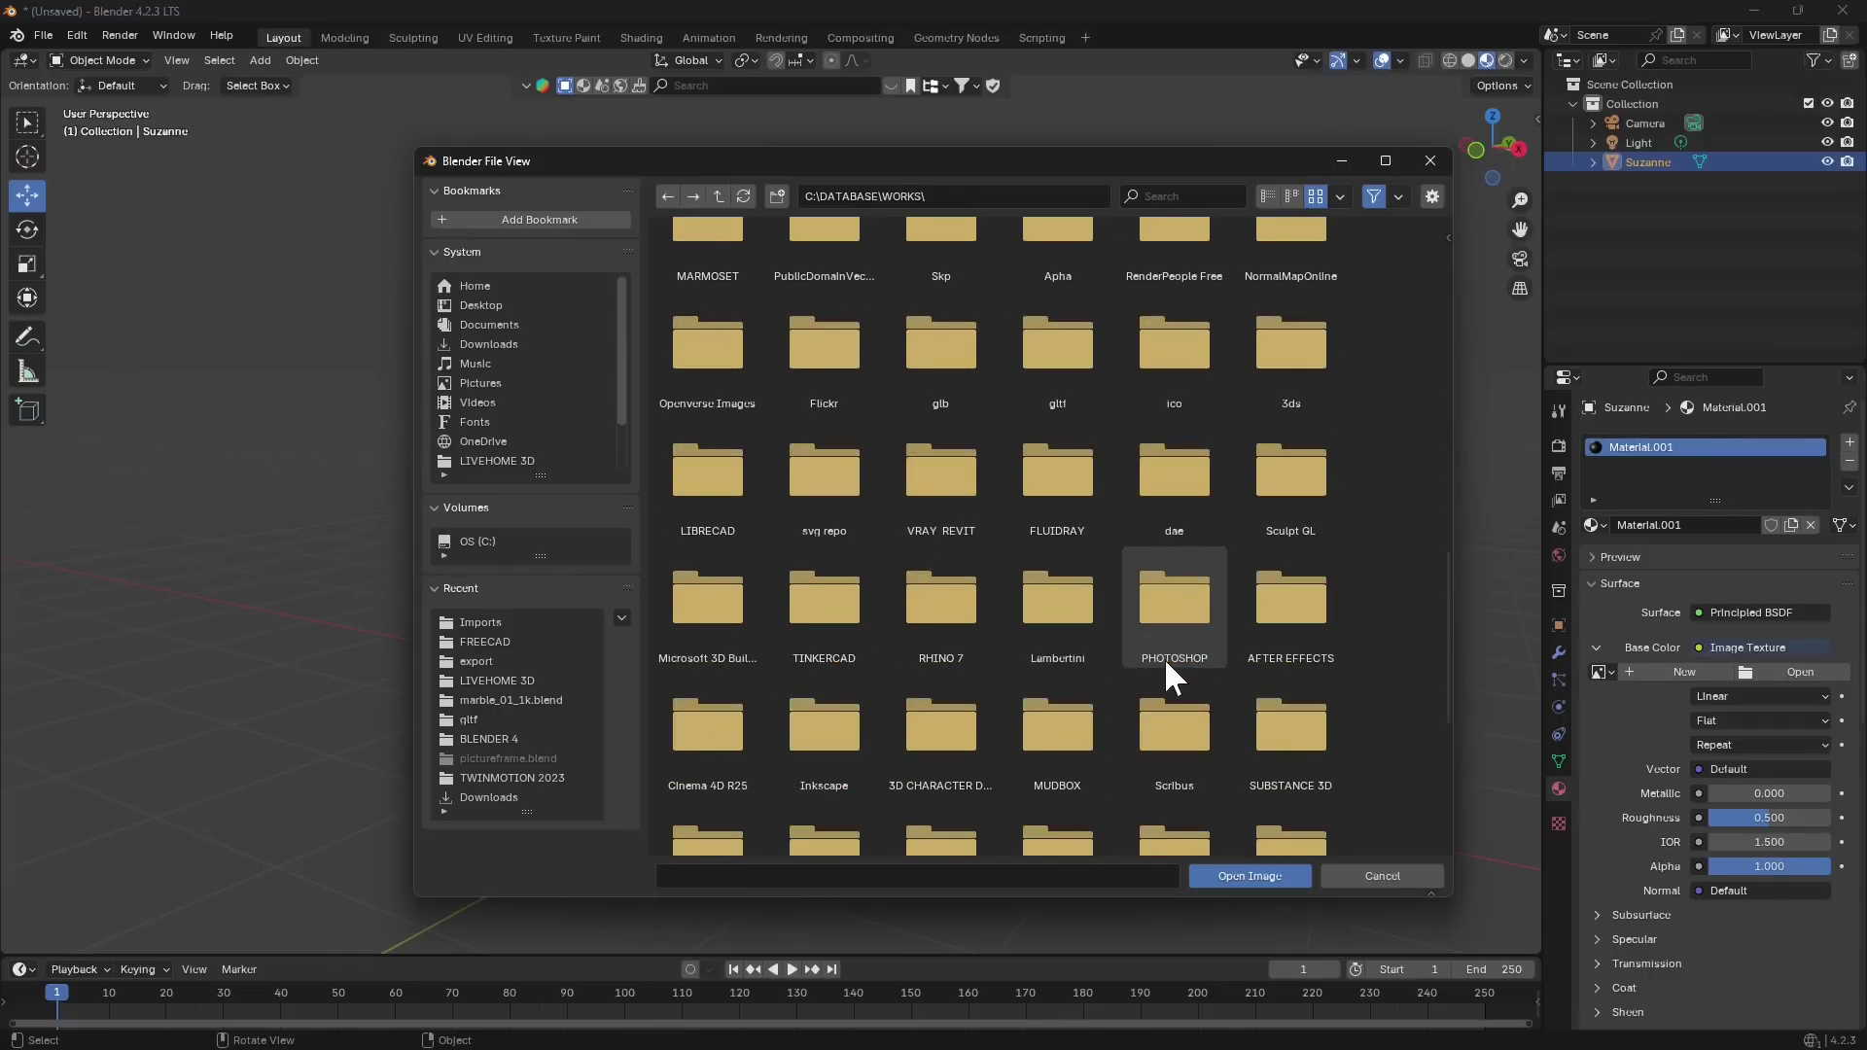
scroll(1164, 657, "down", 2)
scroll(1164, 657, "down", 2)
scroll(891, 657, "down", 2)
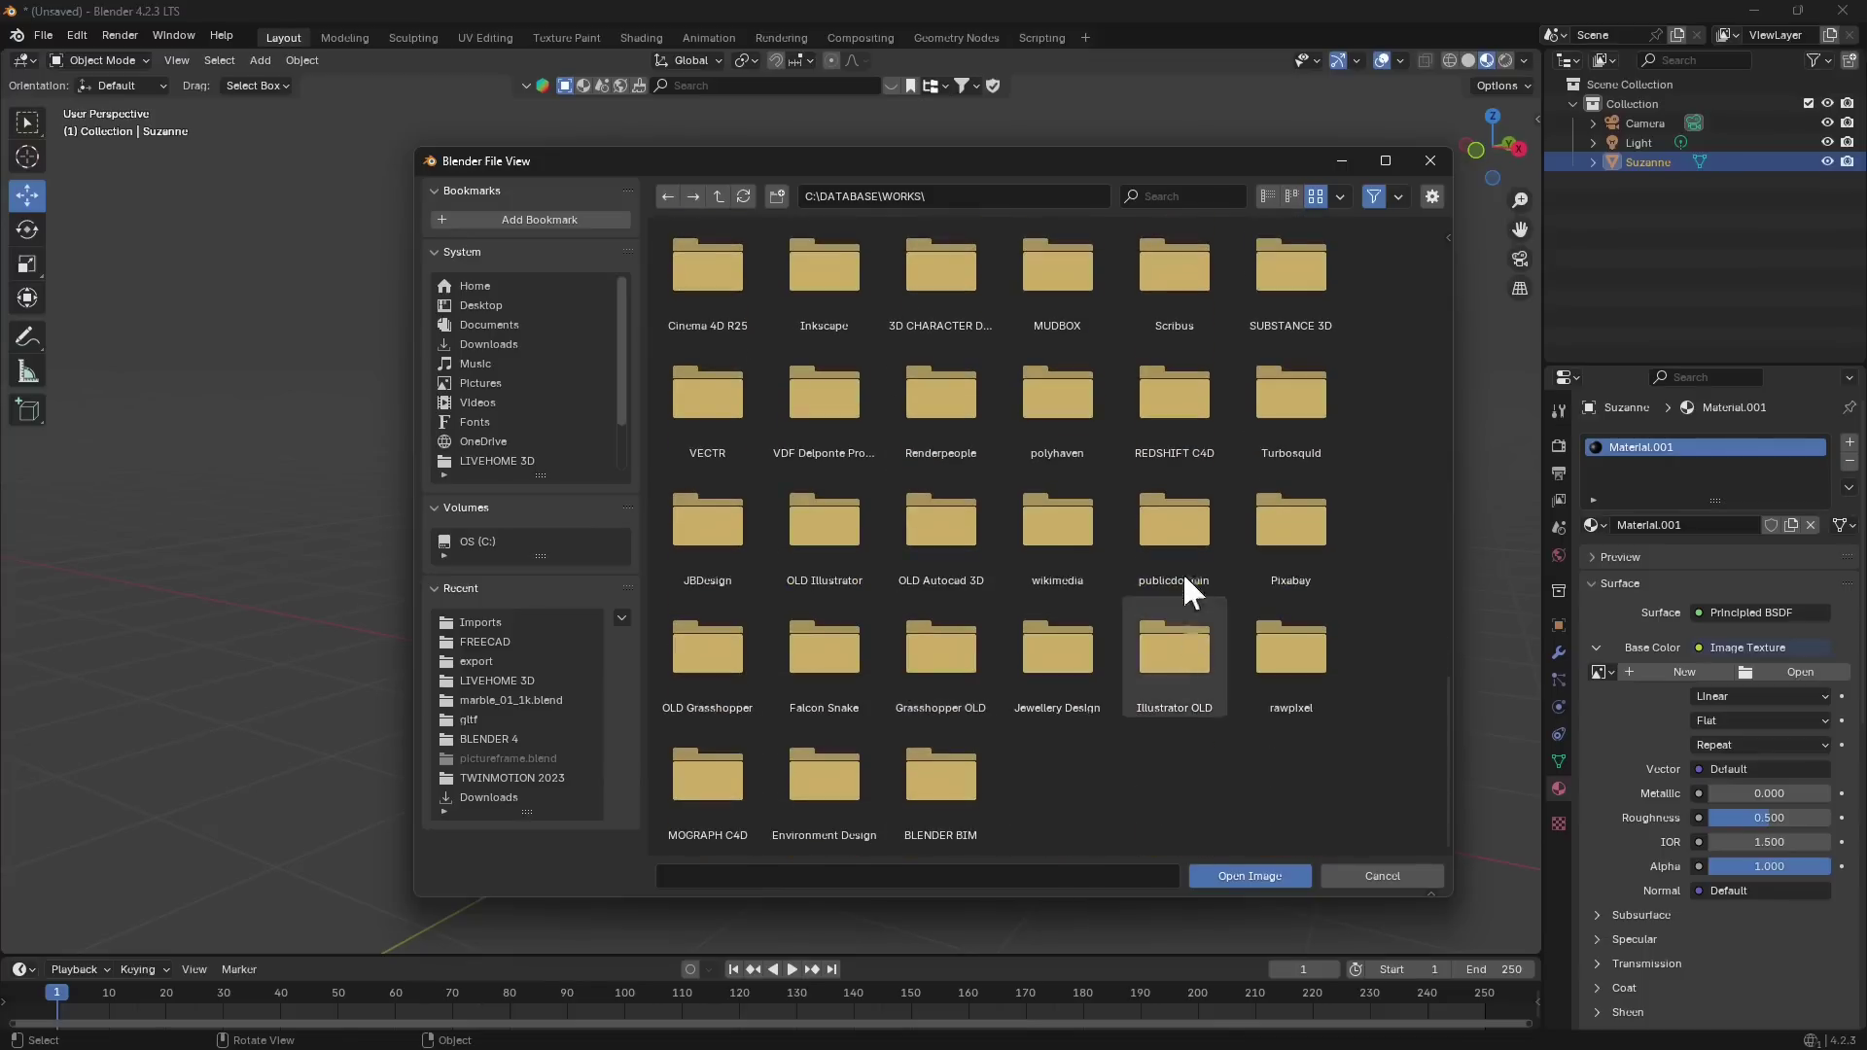
double_click(1177, 552)
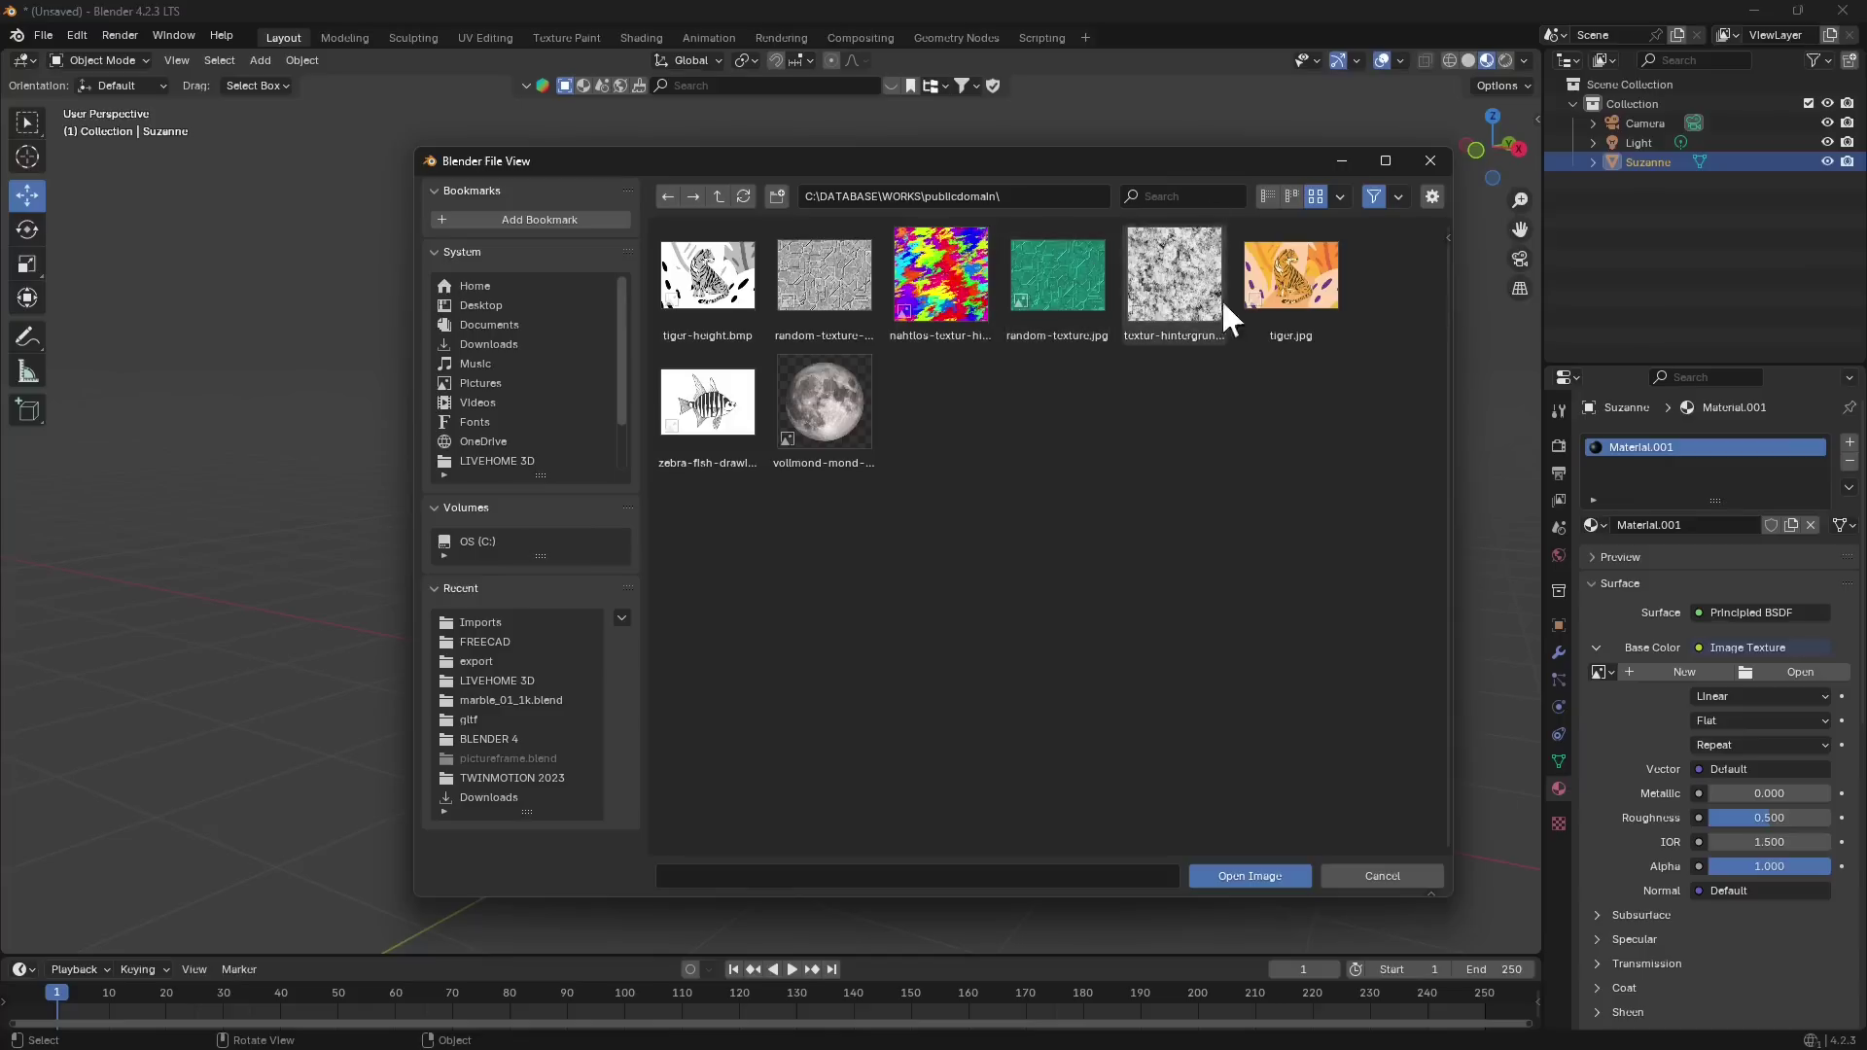
Load nahtlos-textur-hintergrund-bunt-seamless.jpg as the monkey's base color texture and inspect it on the model
left_click(919, 321)
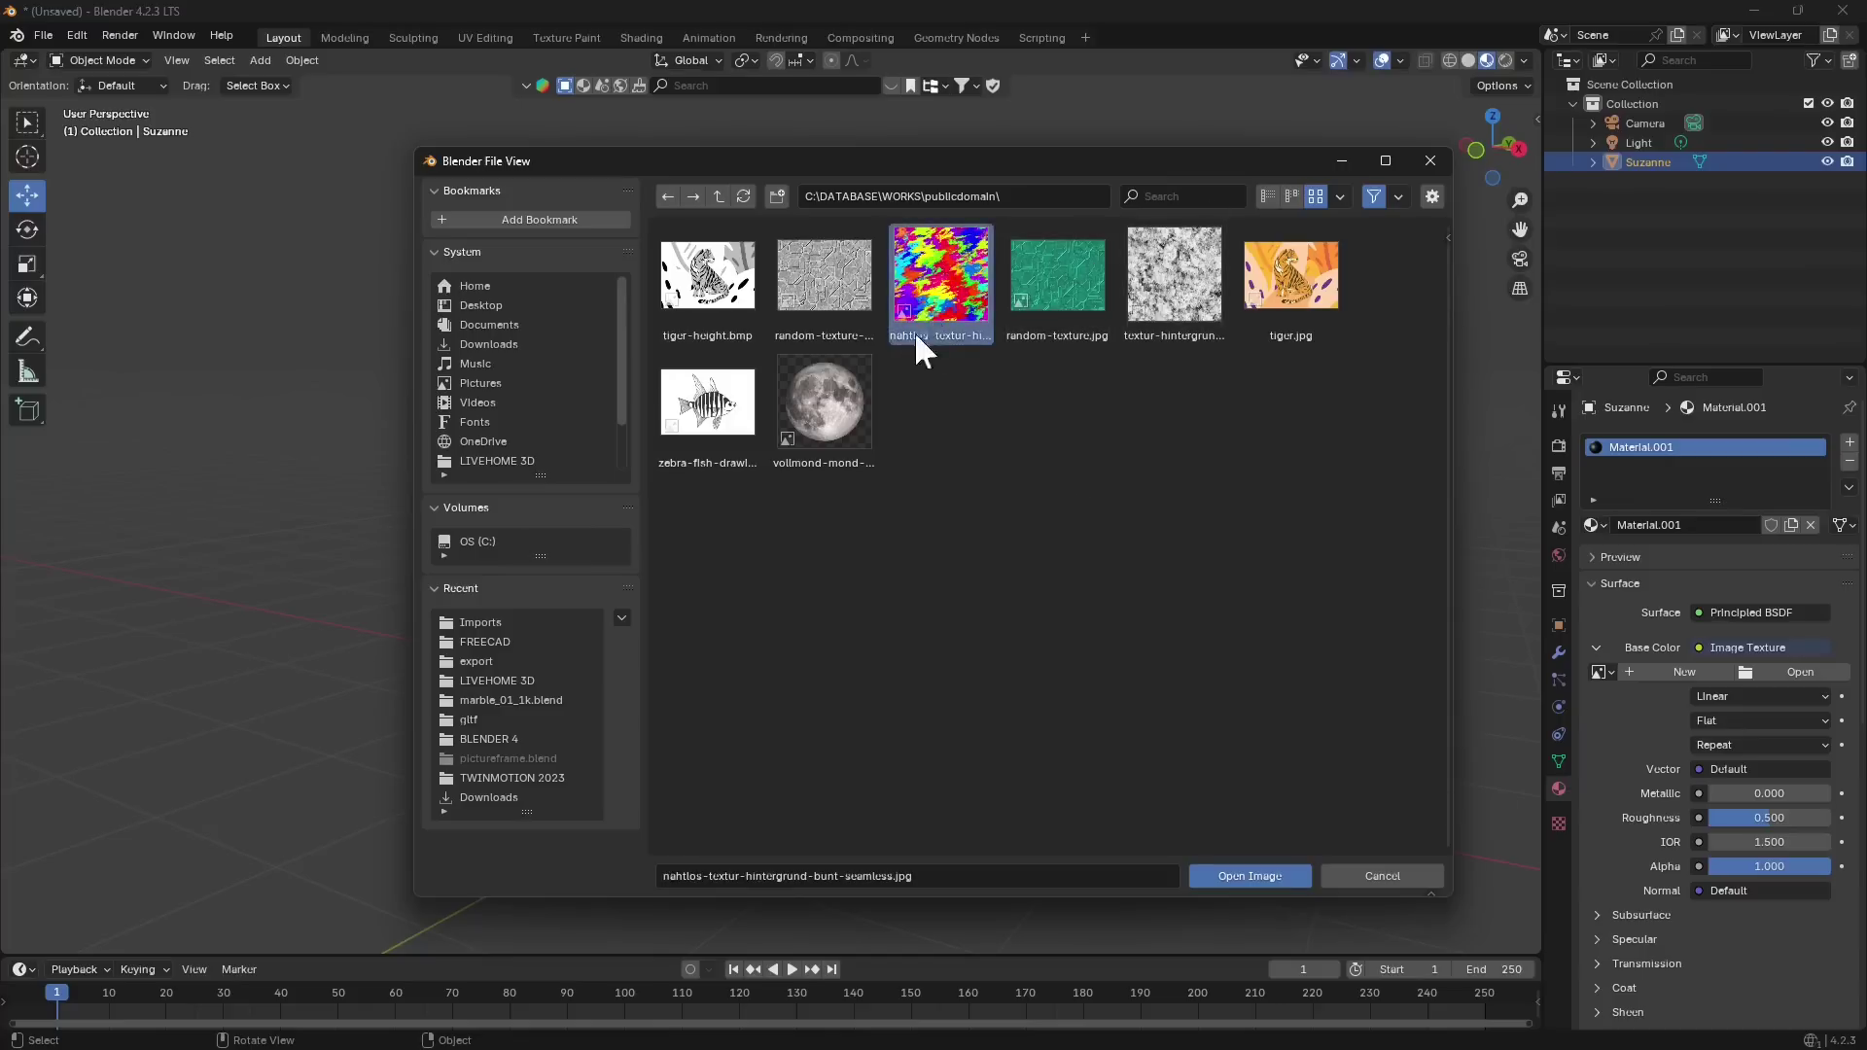
left_click(1235, 875)
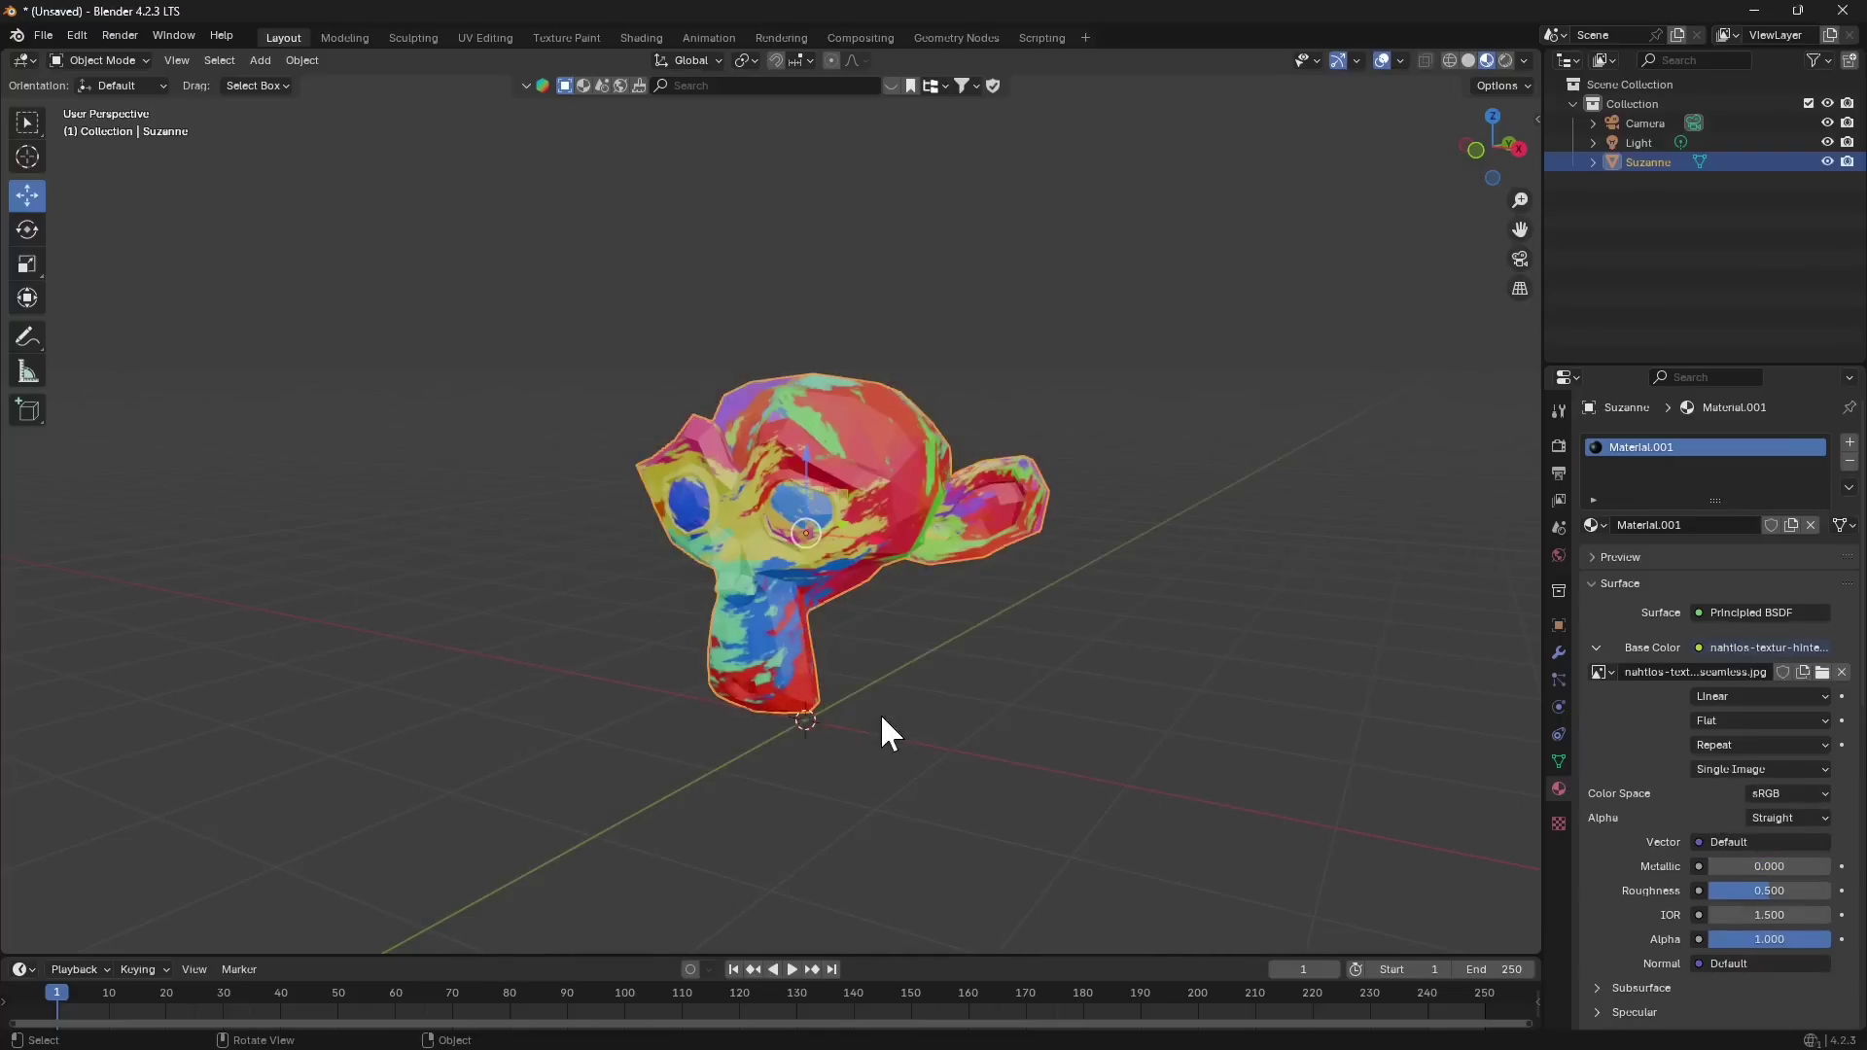
middle_click_drag(617, 670, 564, 550)
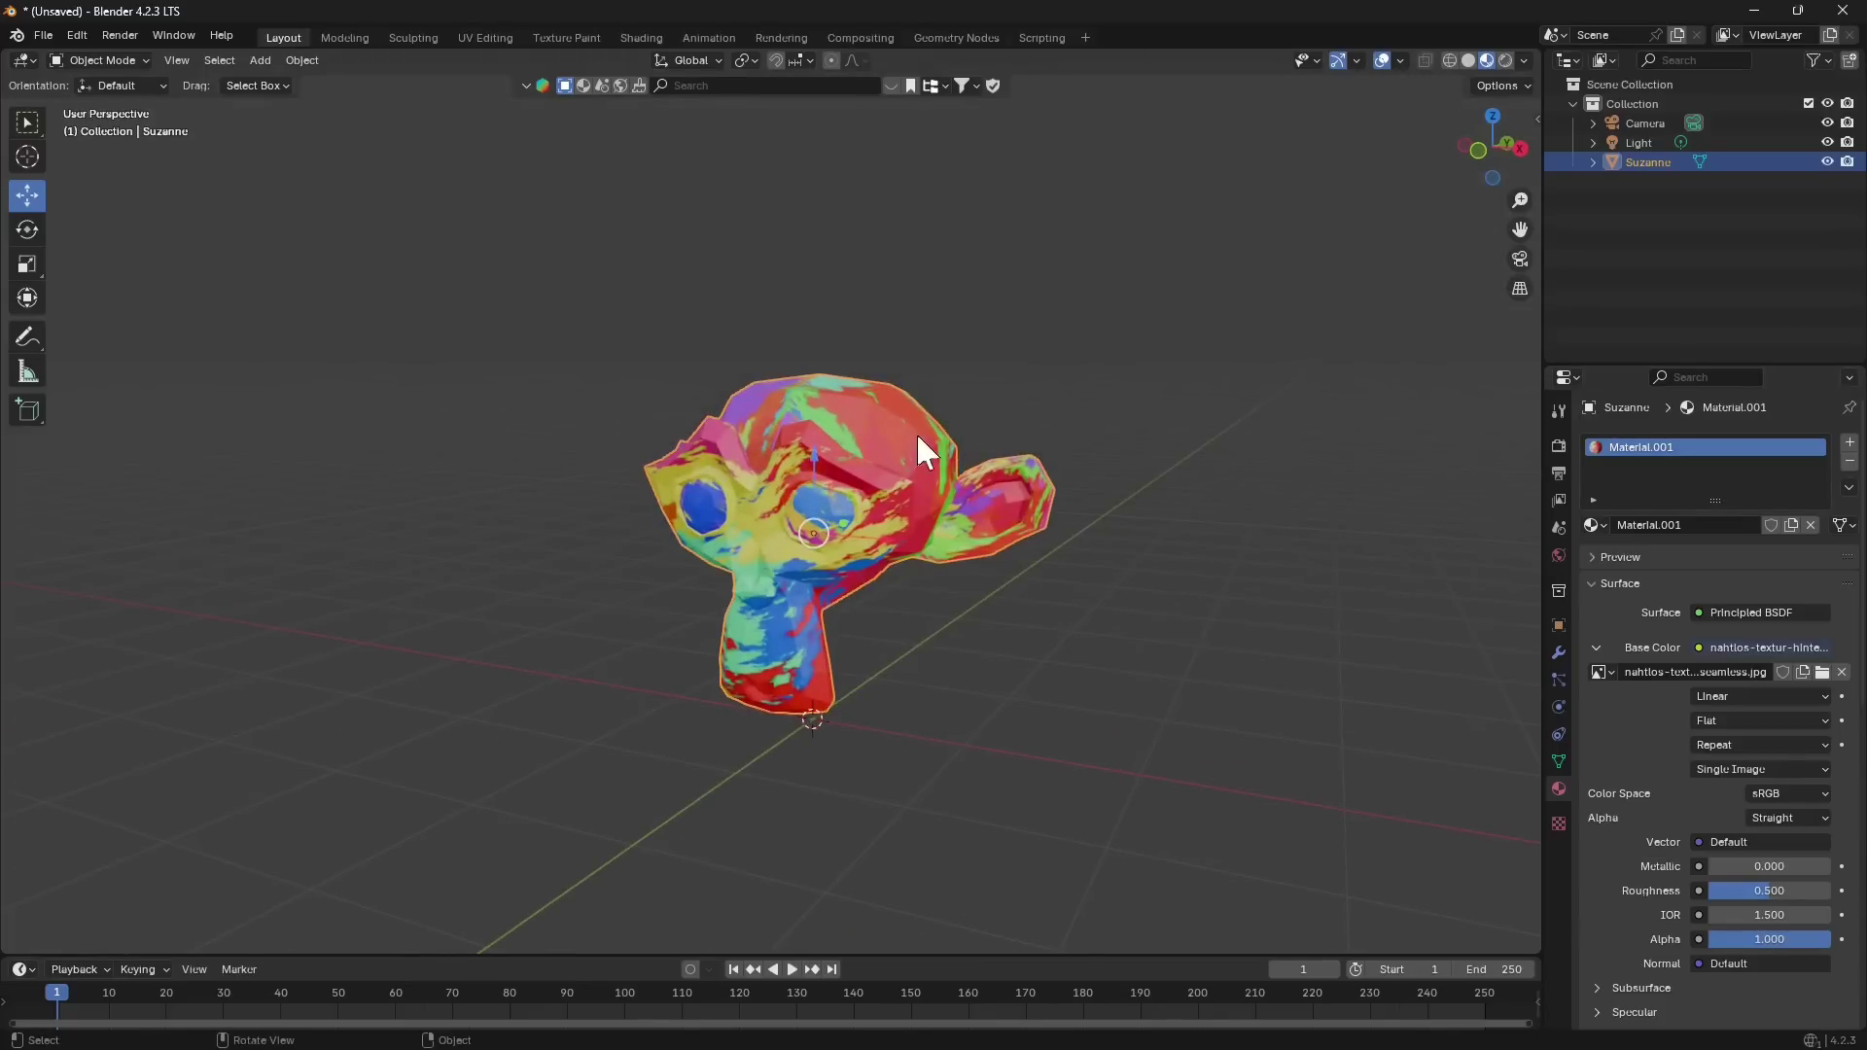
Start an FBX export and limit it to the selected objects
left_click(49, 37)
mouse_move(109, 330)
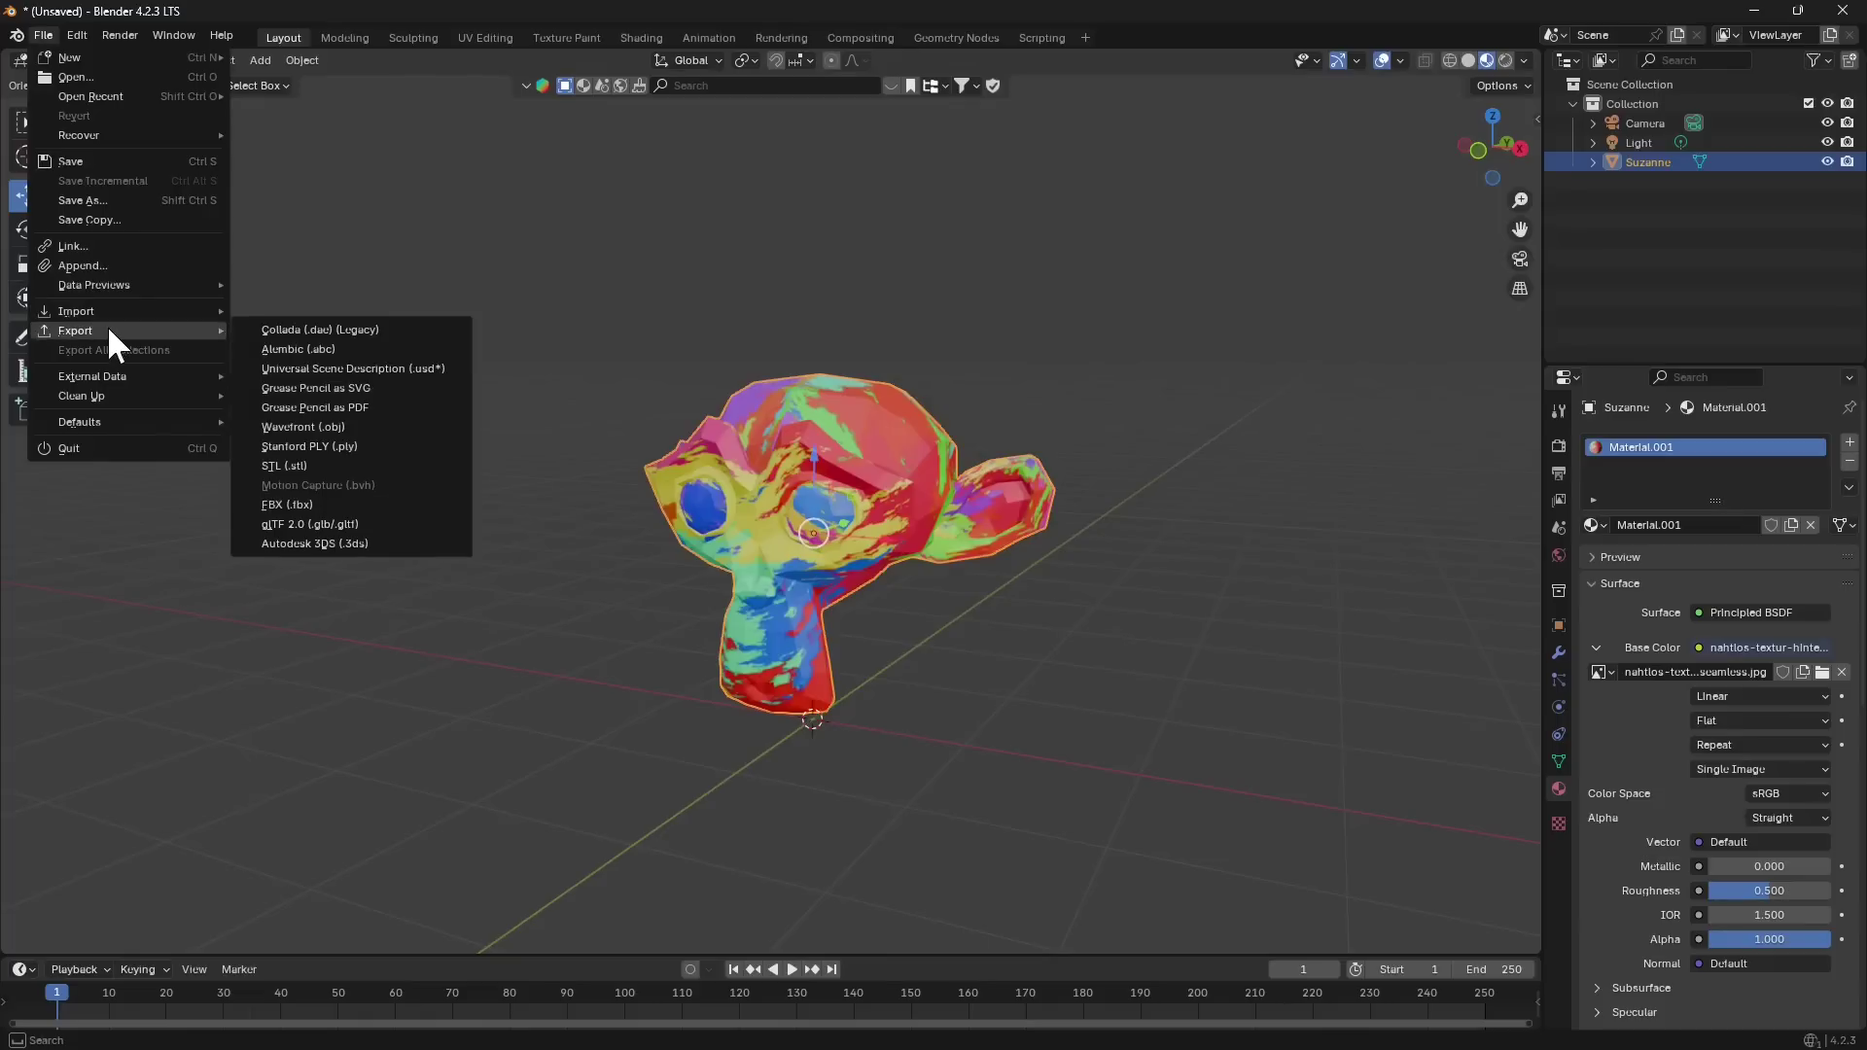
left_click(272, 505)
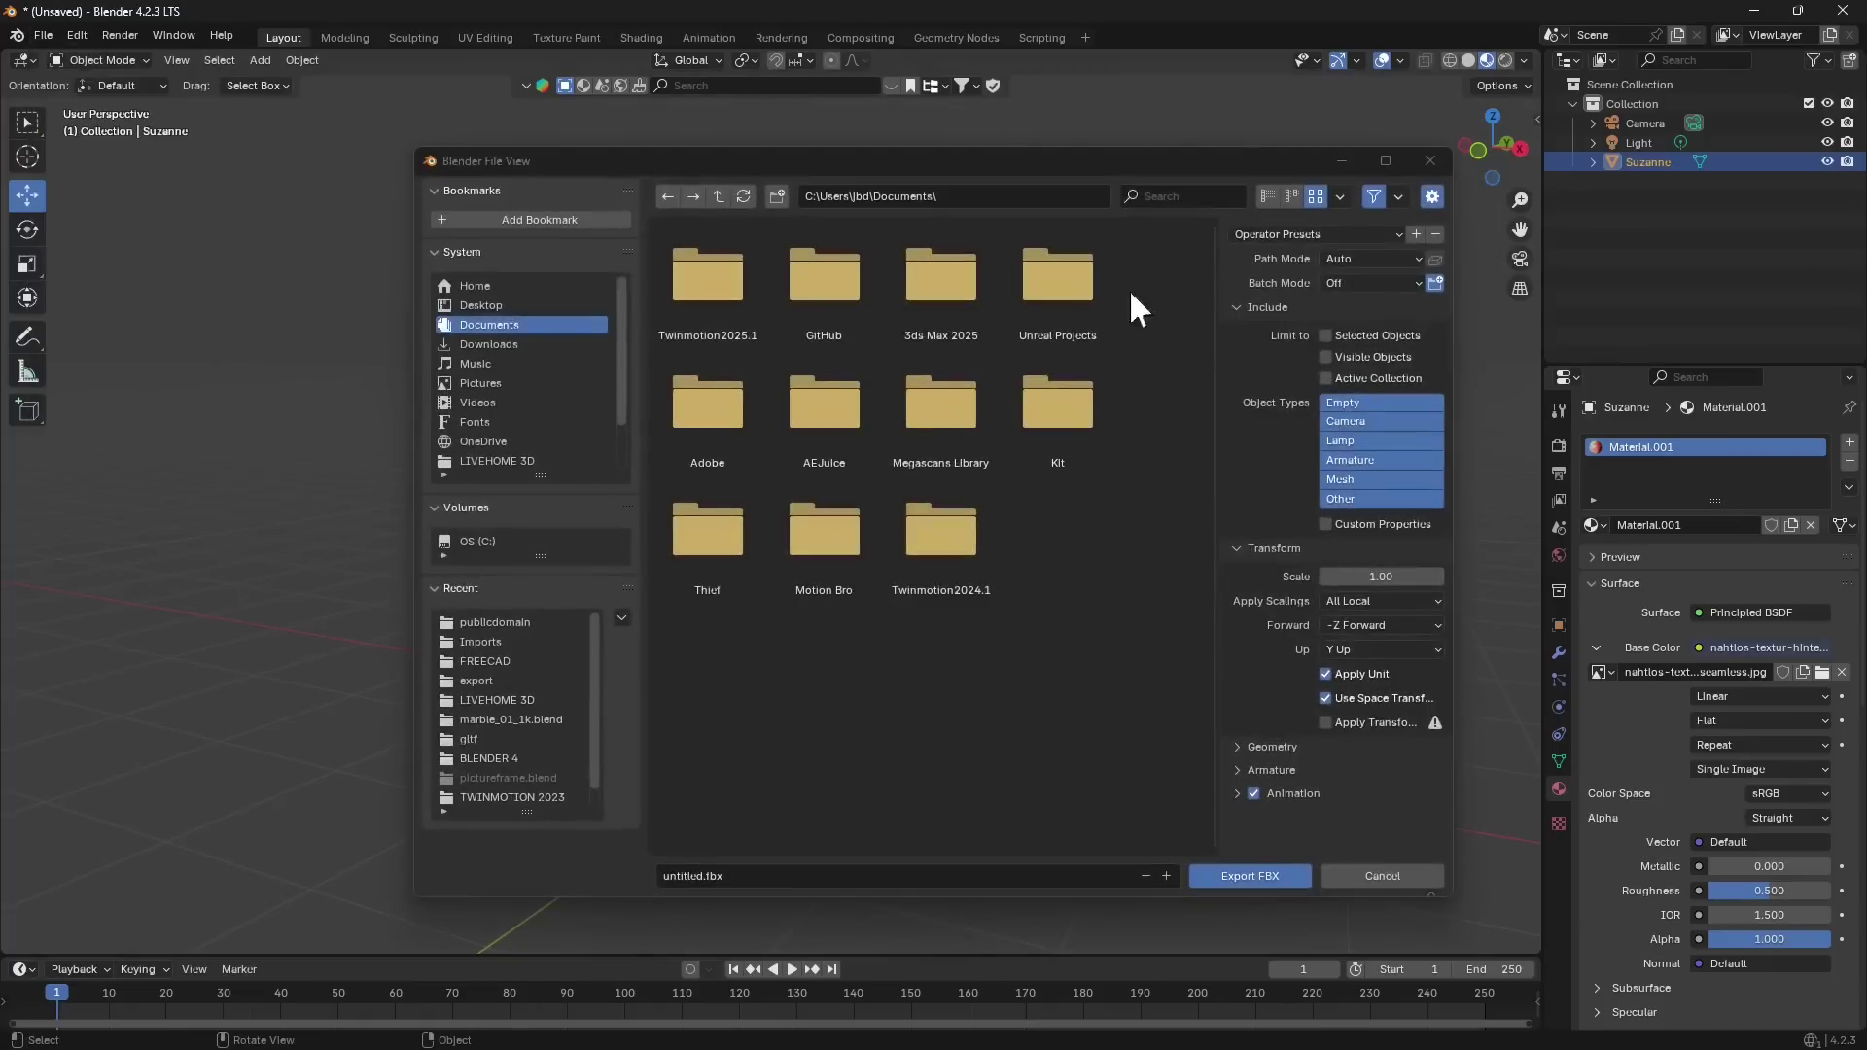
left_click_drag(1107, 161, 987, 137)
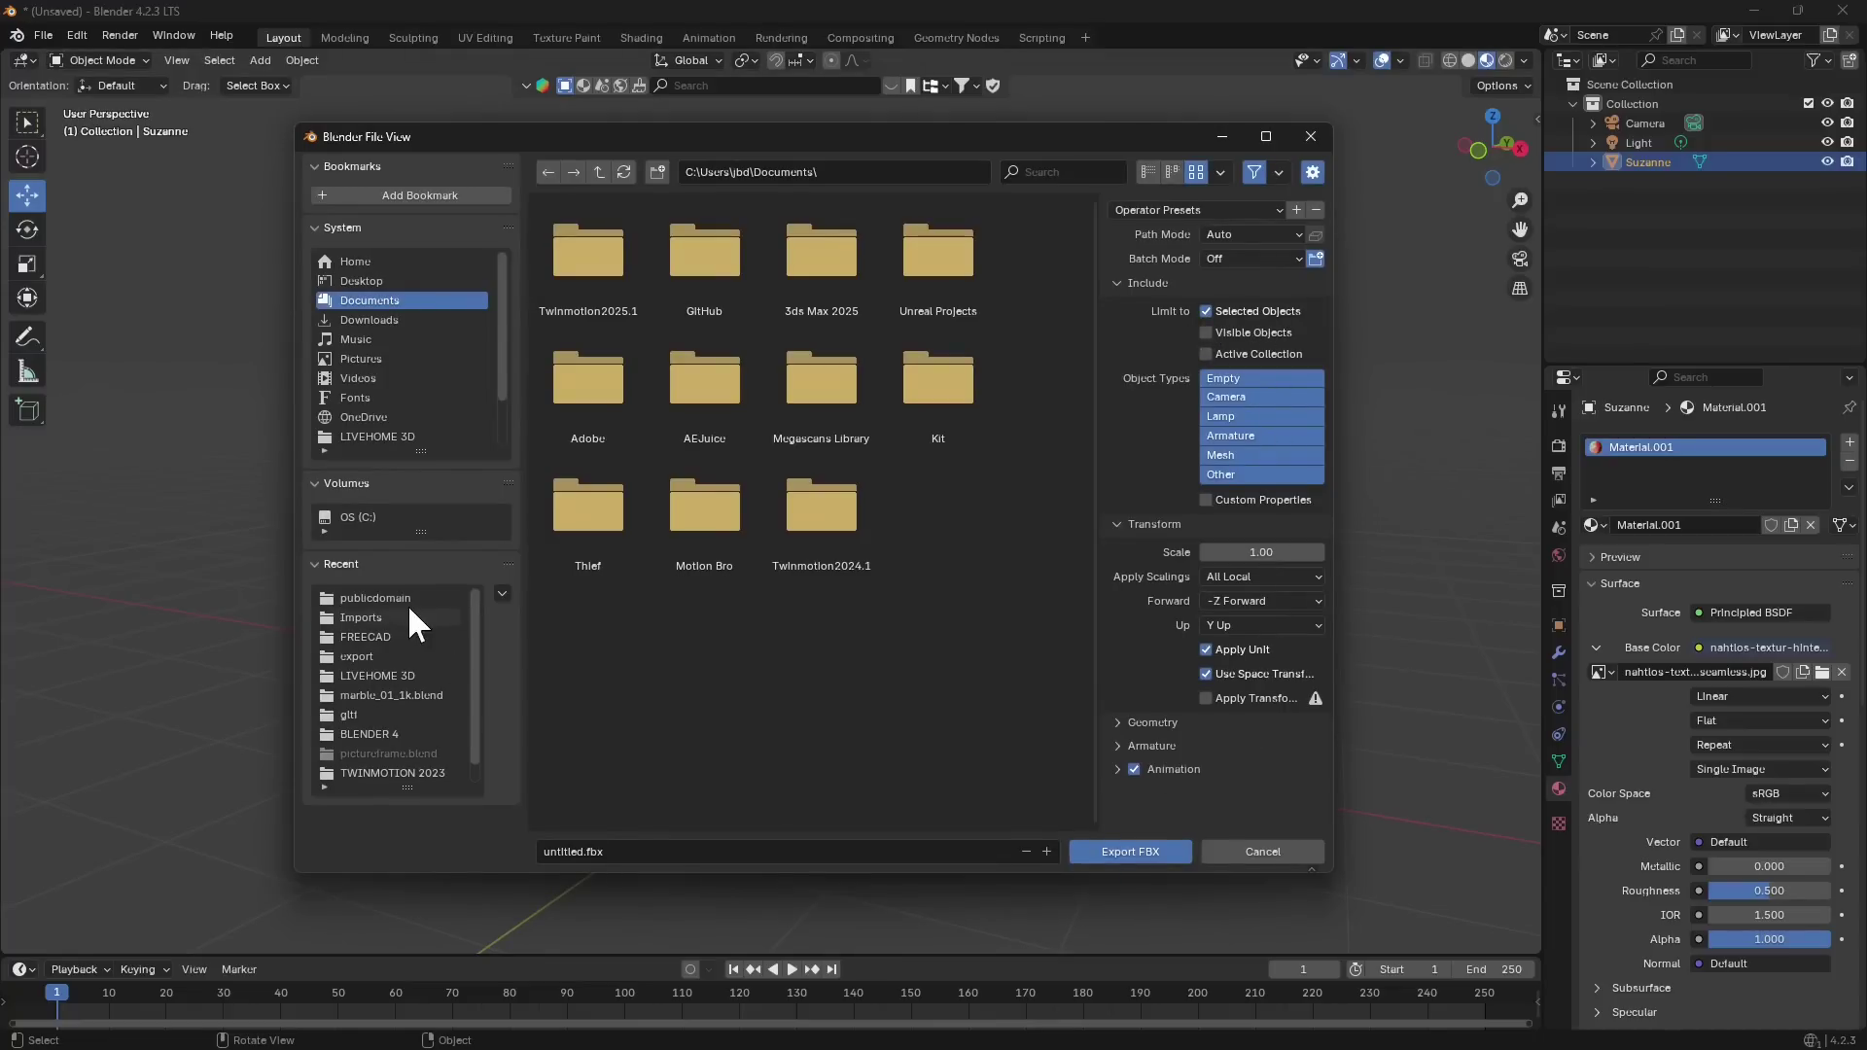
Export the monkey as an FBX file named testFBXmodelmaterial into the BLENDER 4 folder
left_click(377, 735)
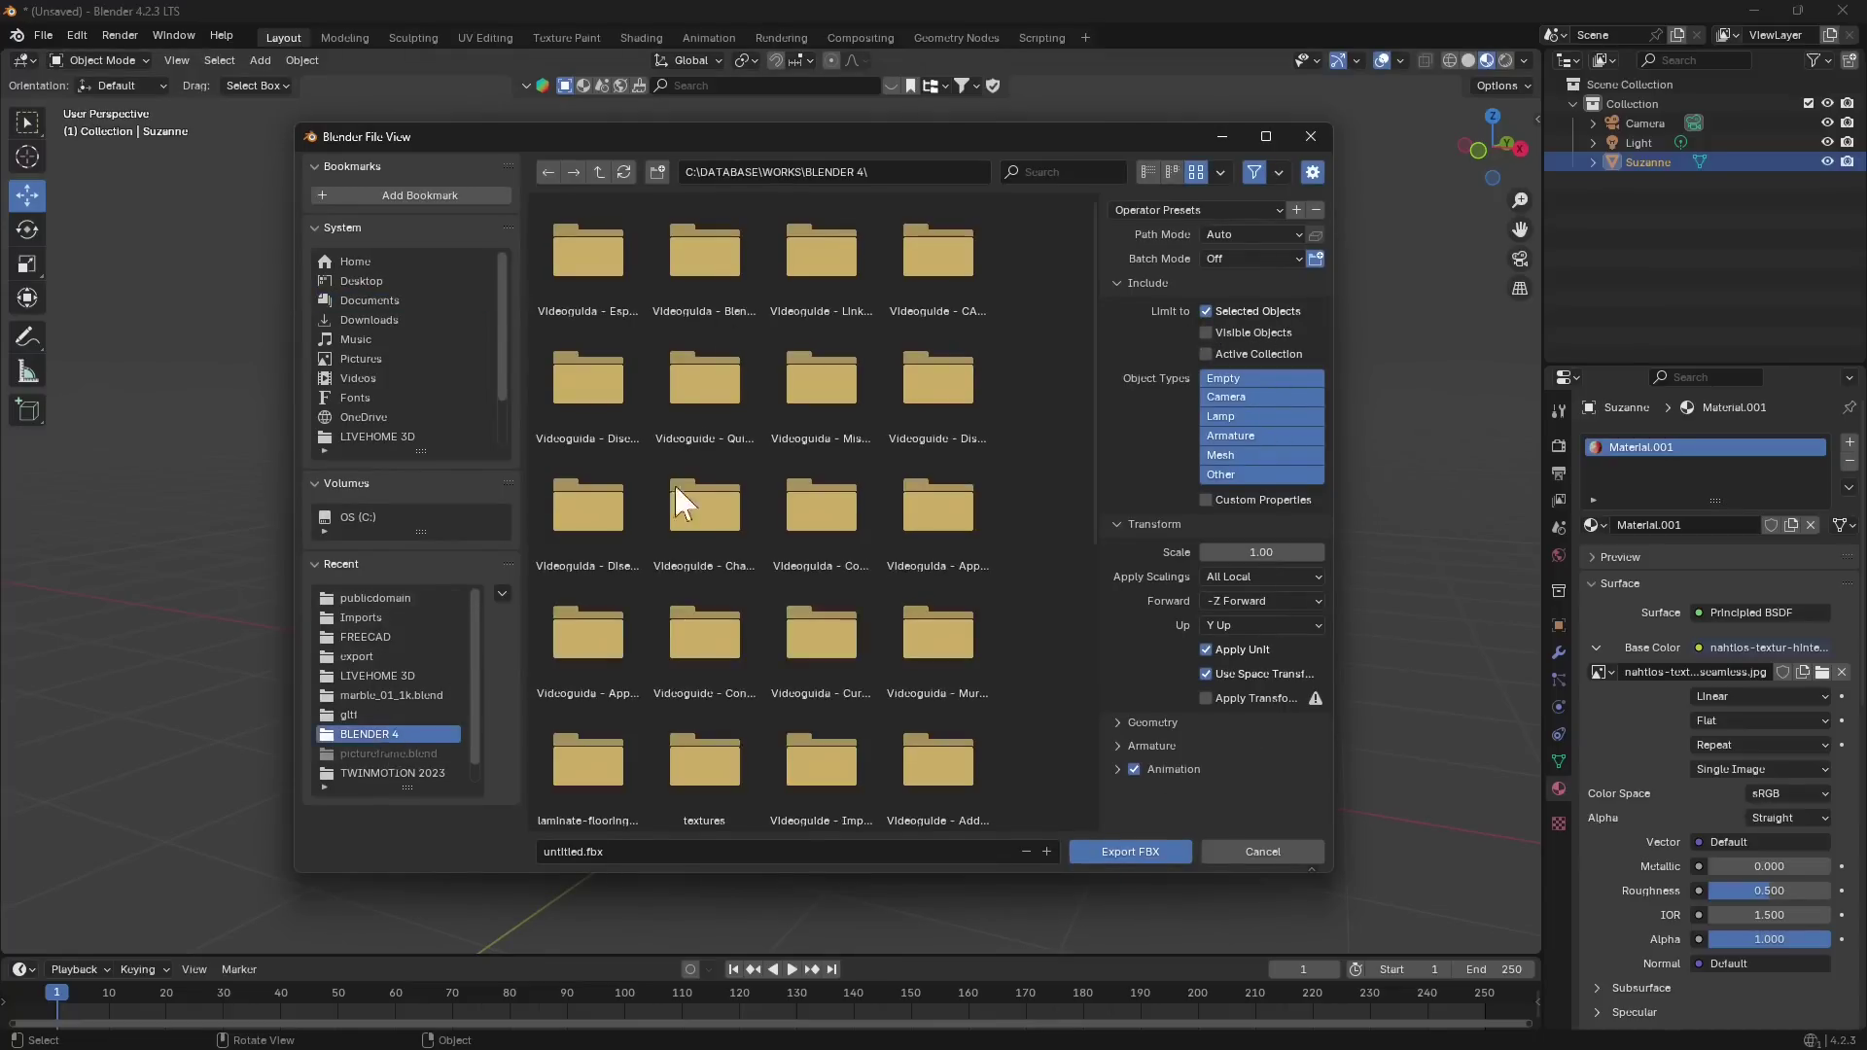
left_click(562, 849)
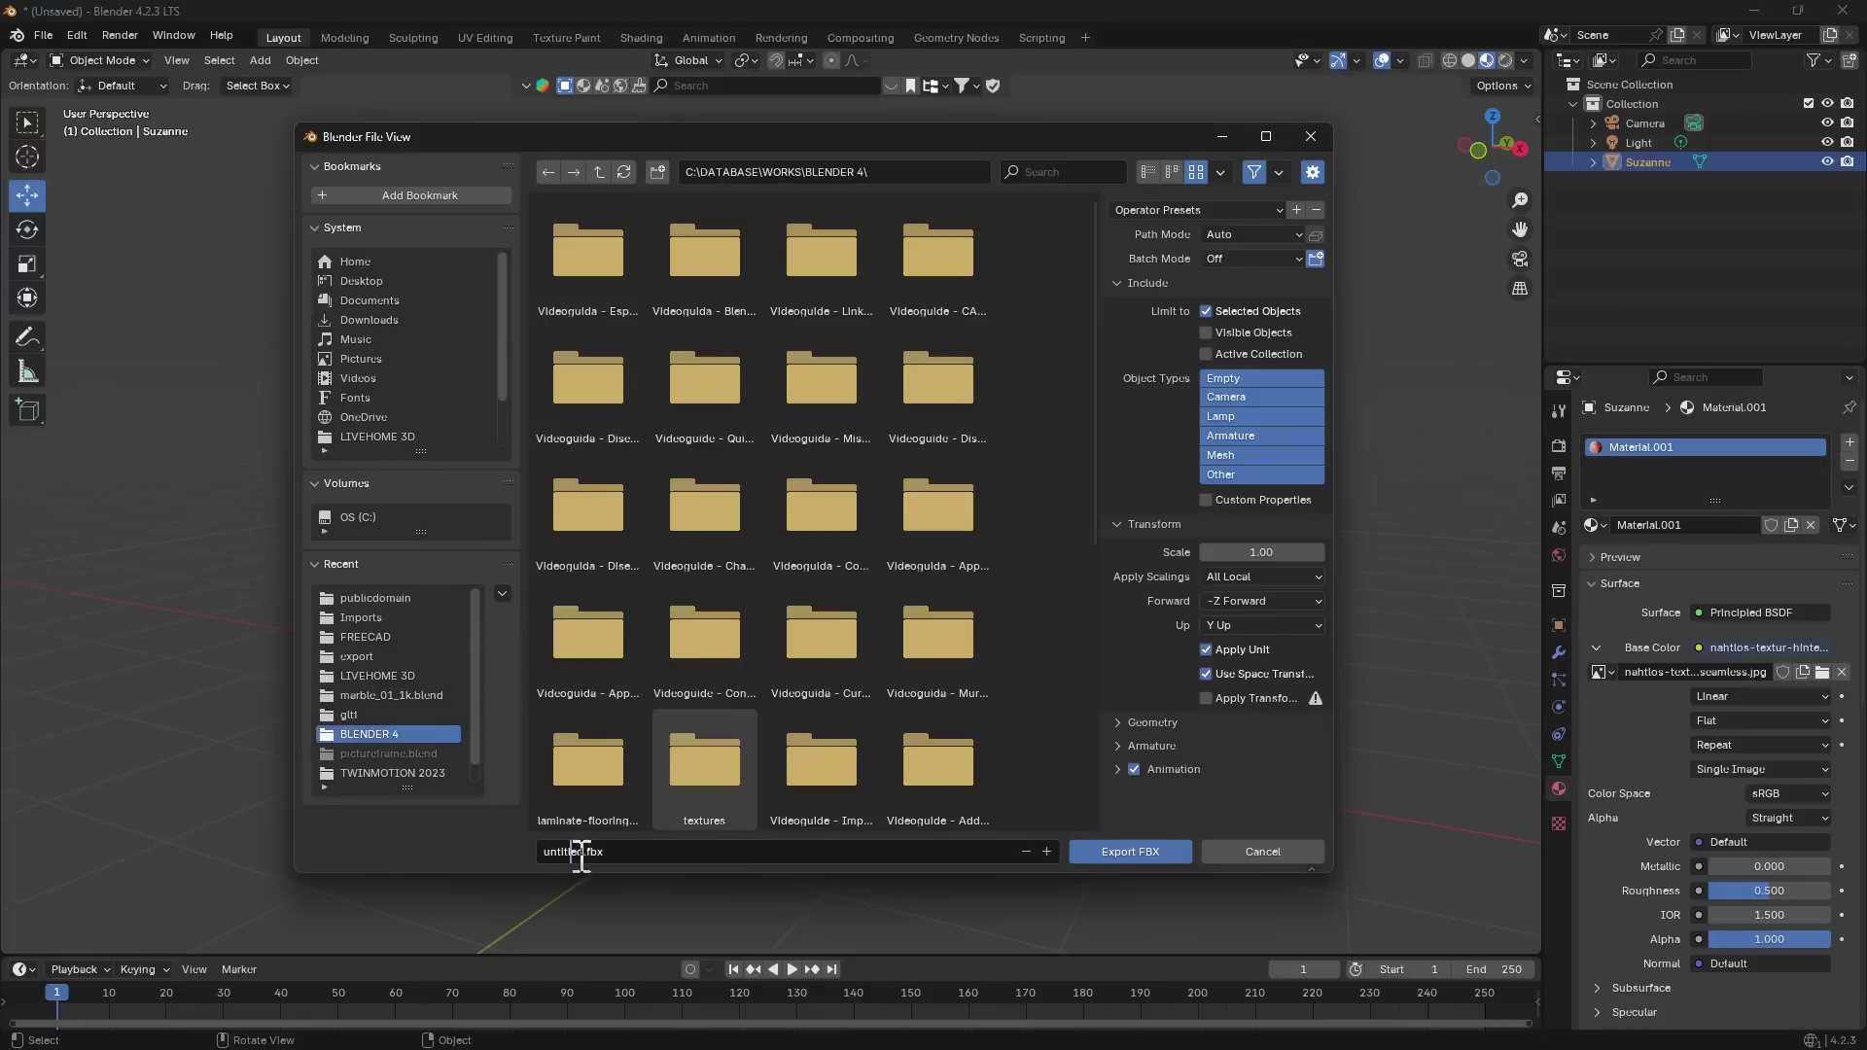
type("testFBXmodel")
type("material")
left_click(1127, 852)
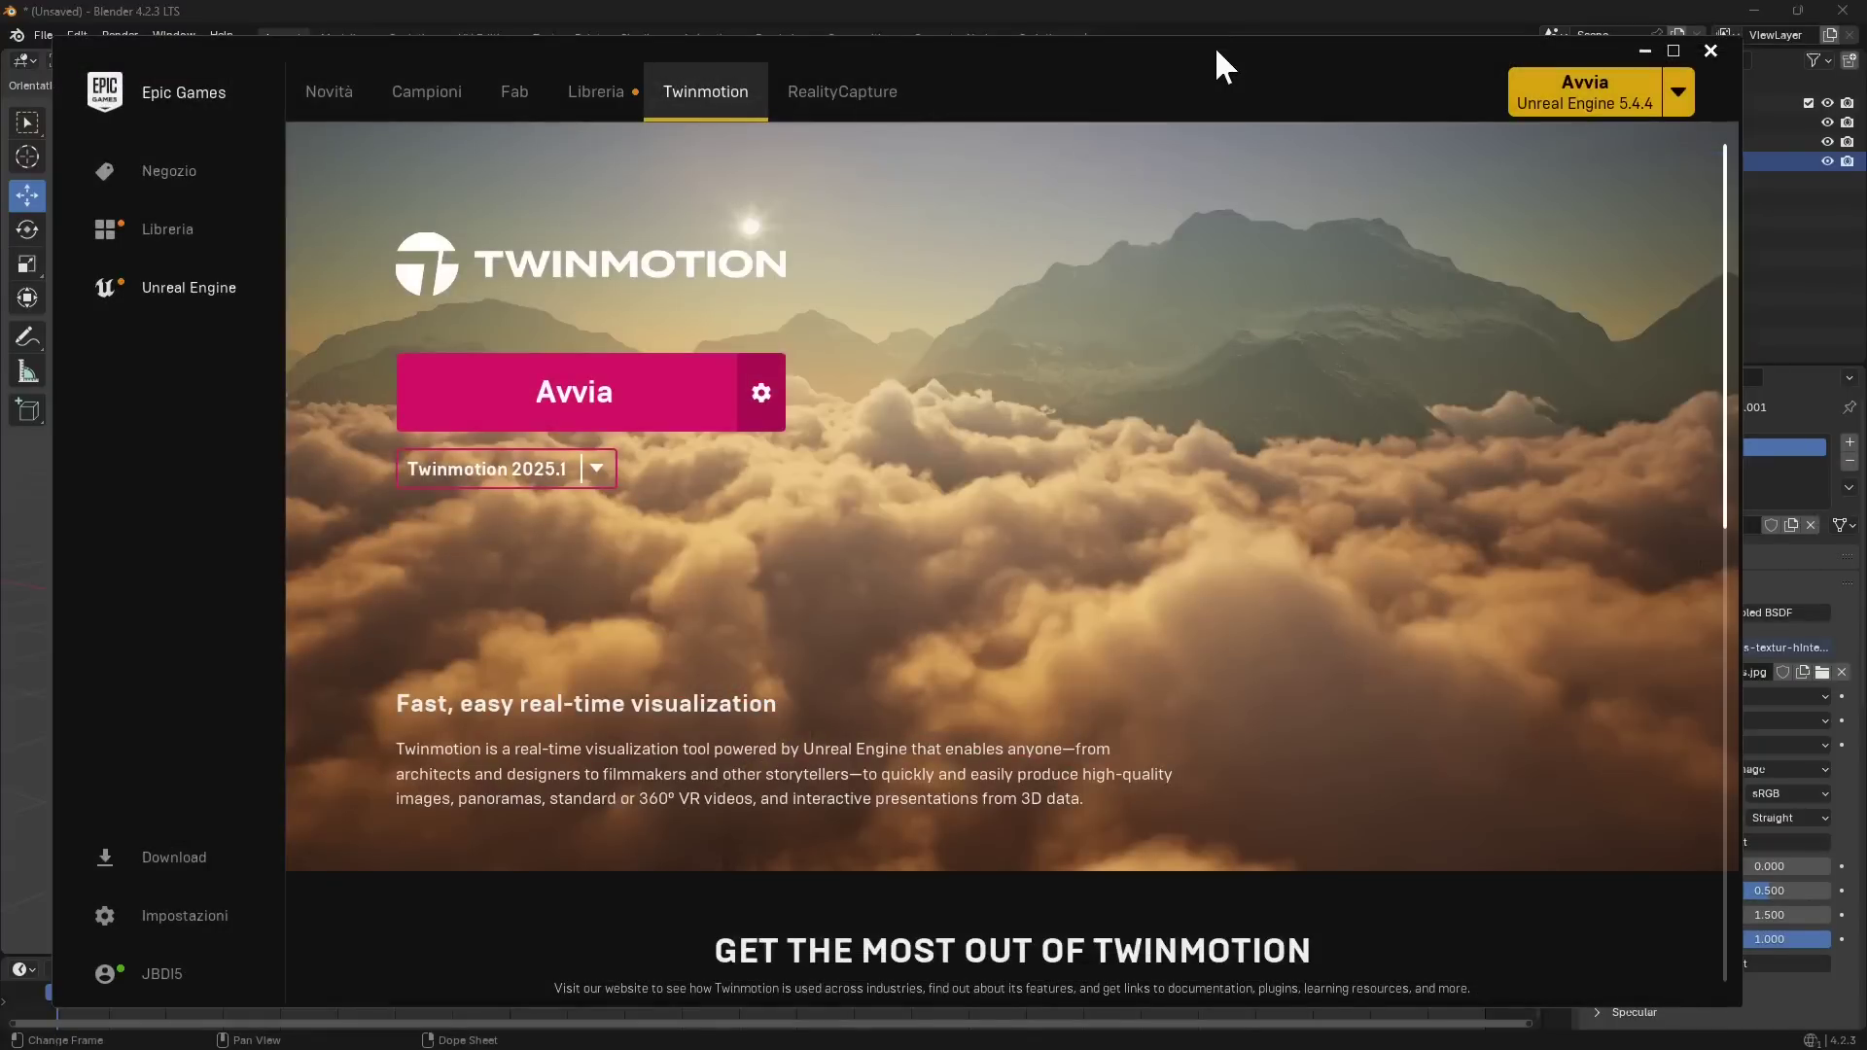
Launch Twinmotion 2025.1 from the Epic Games launcher
double_click(1215, 45)
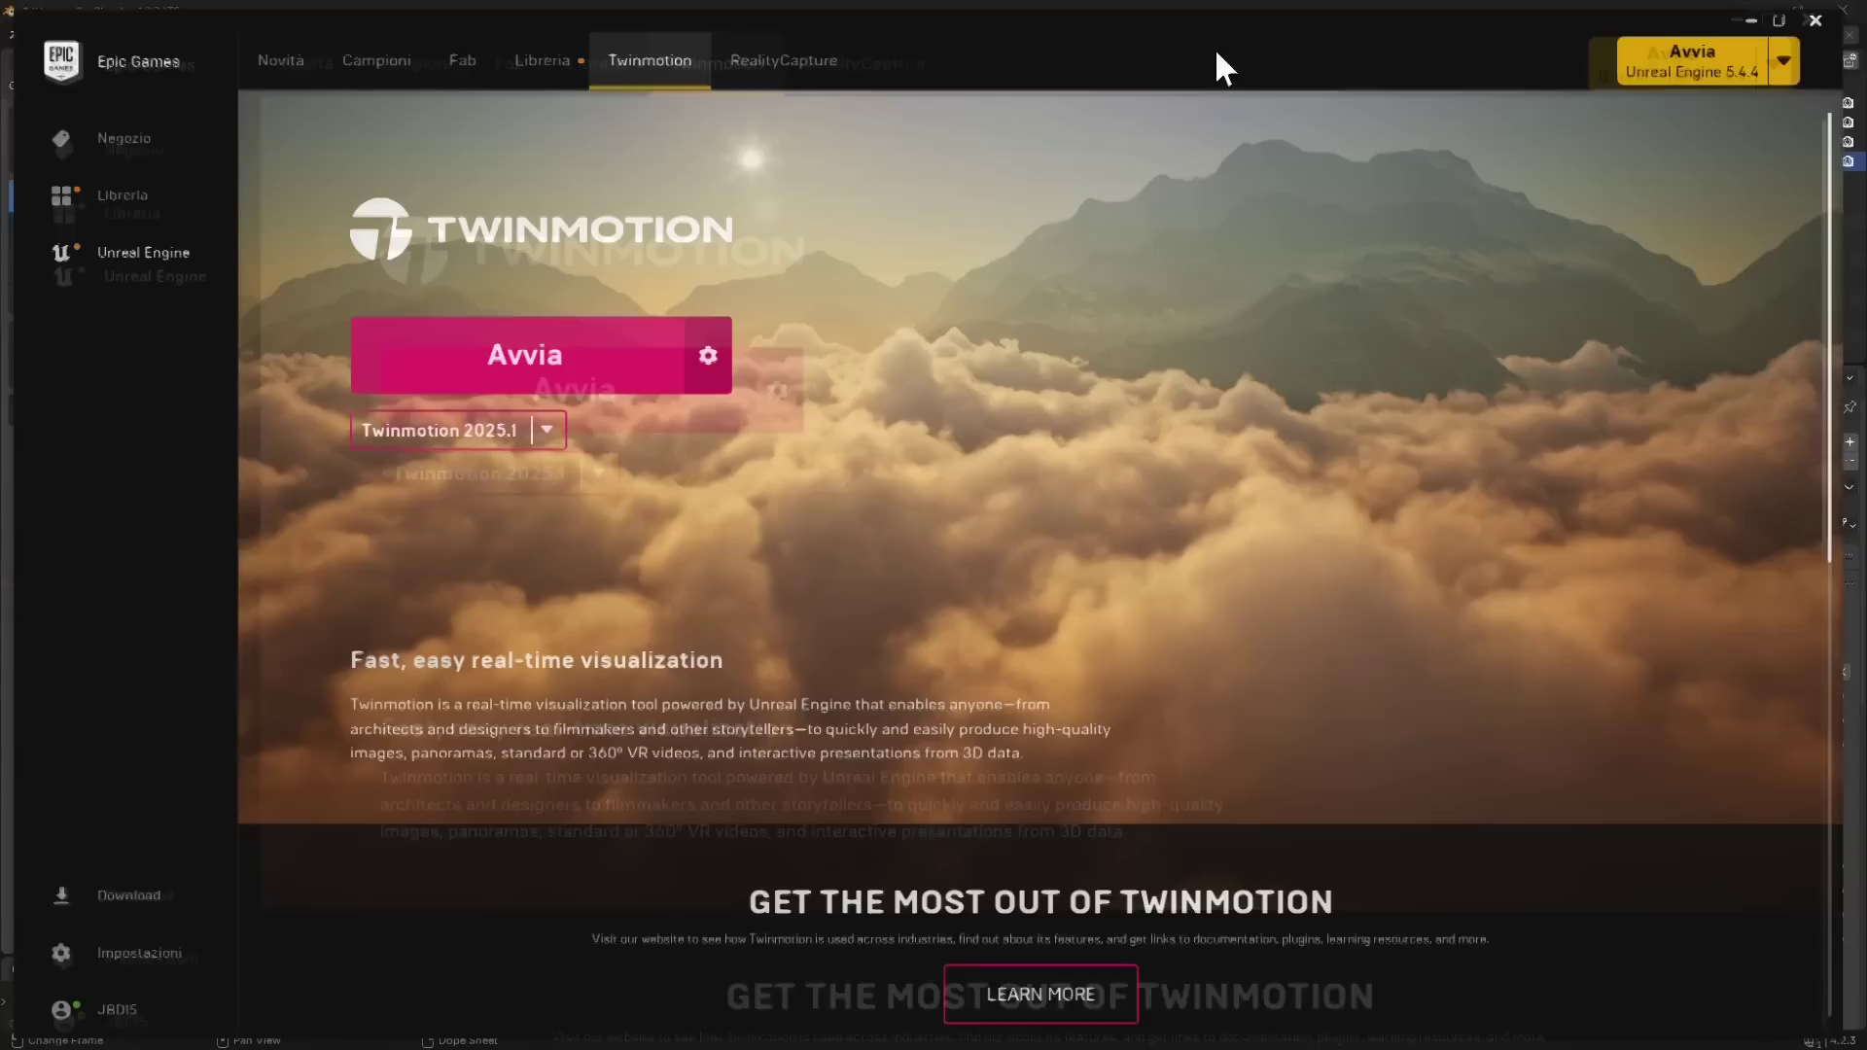
left_click(521, 374)
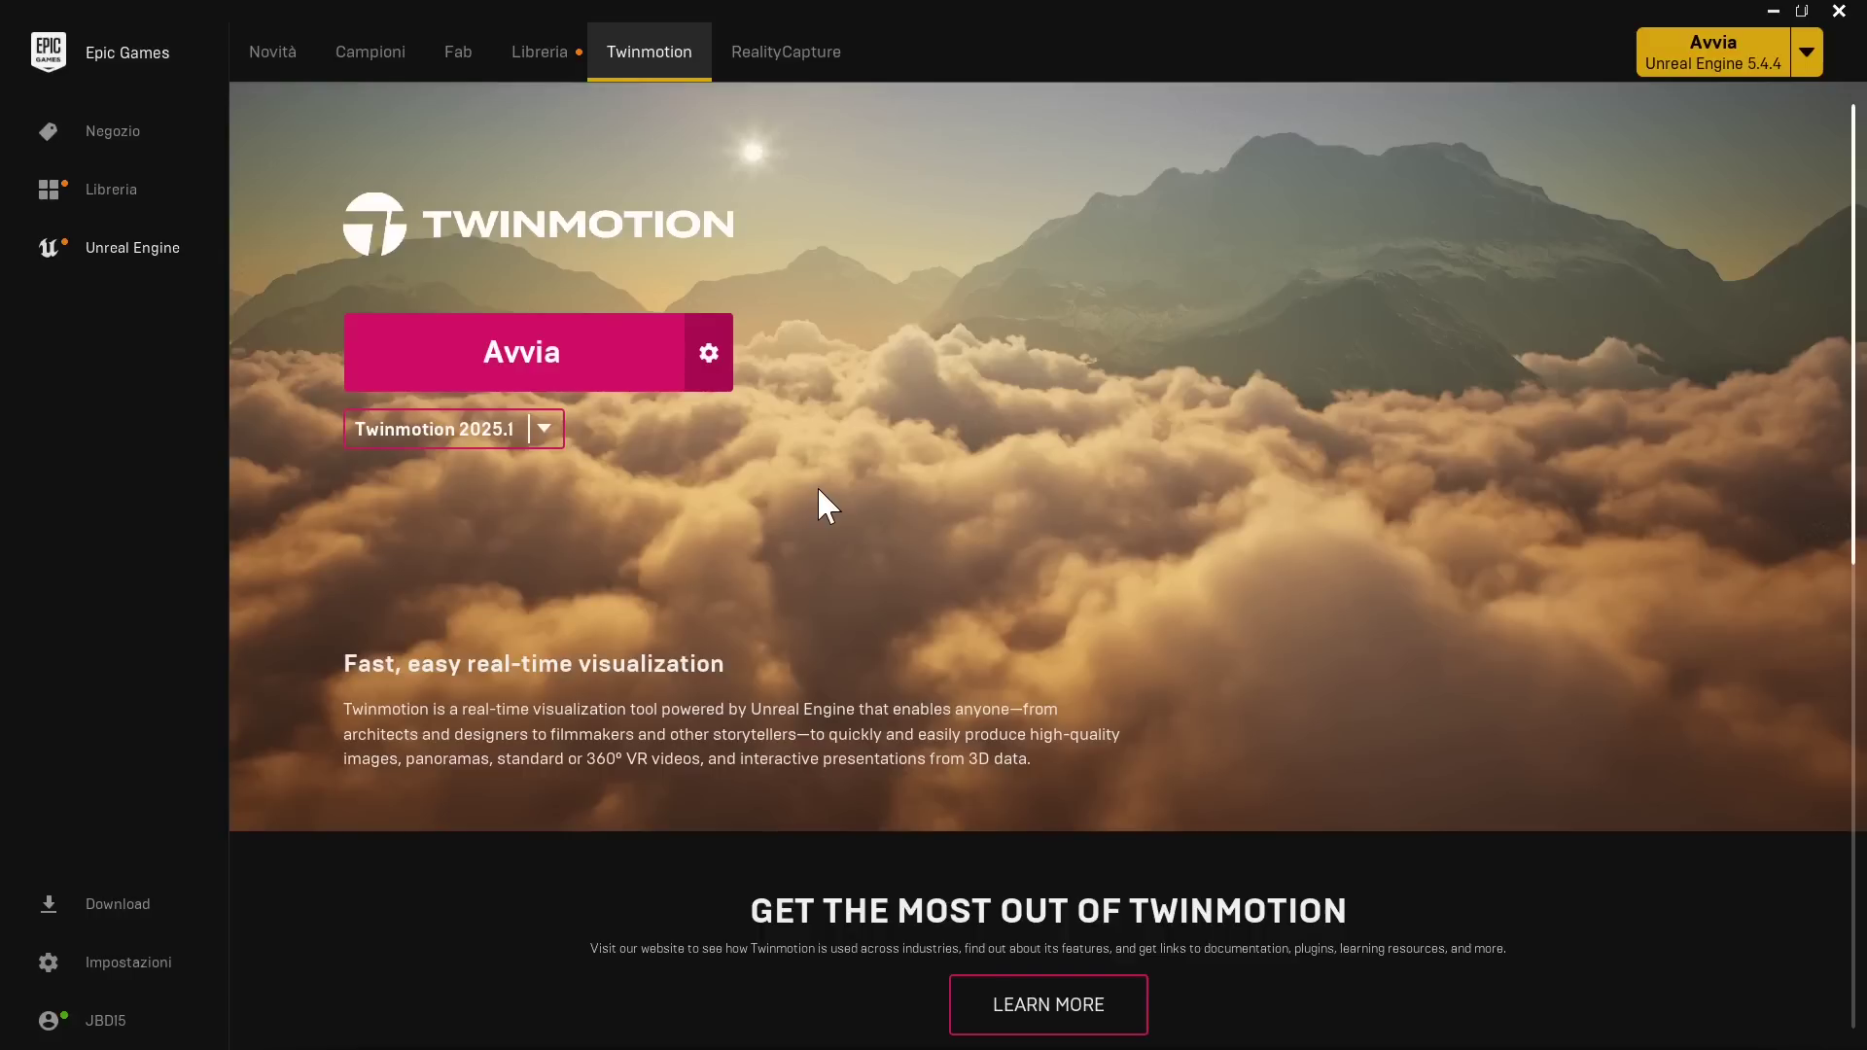
left_click(556, 336)
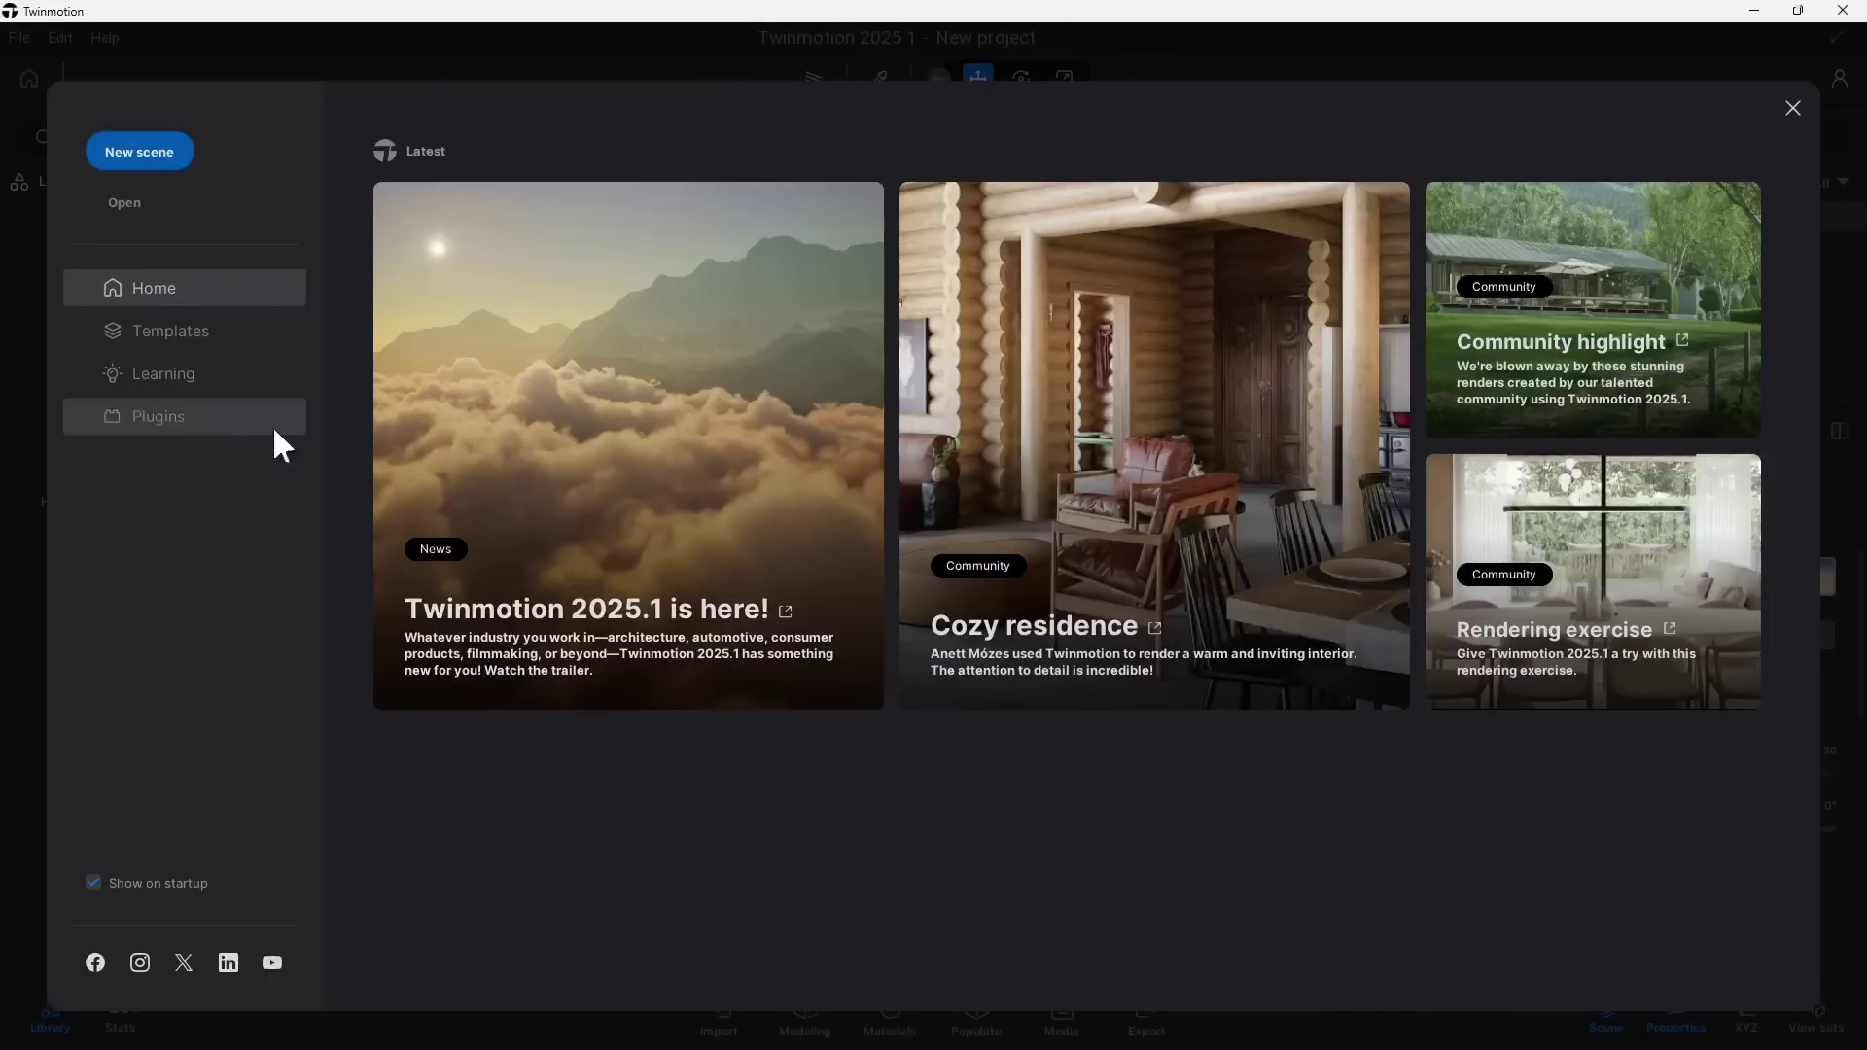
Look through the available scene templates on the Twinmotion start screen
left_click(226, 334)
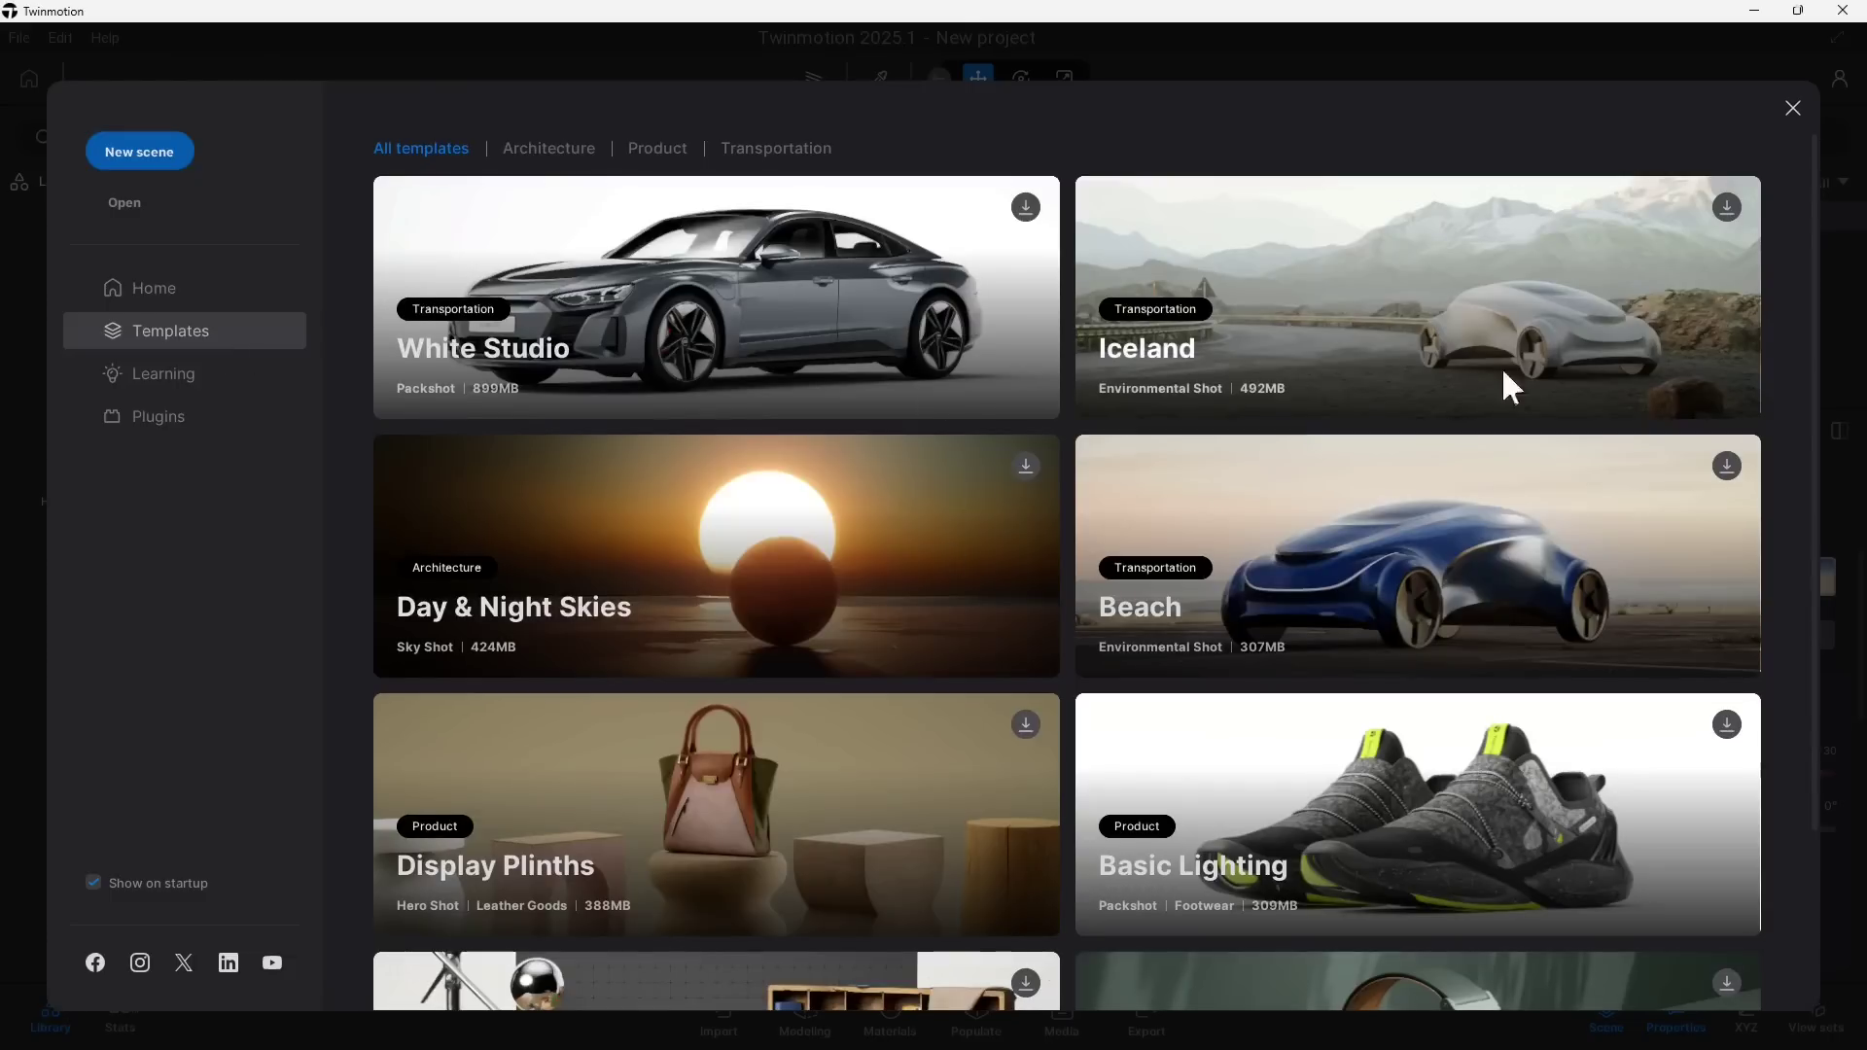
scroll(1384, 688, "down", 5)
scroll(768, 662, "up", 4)
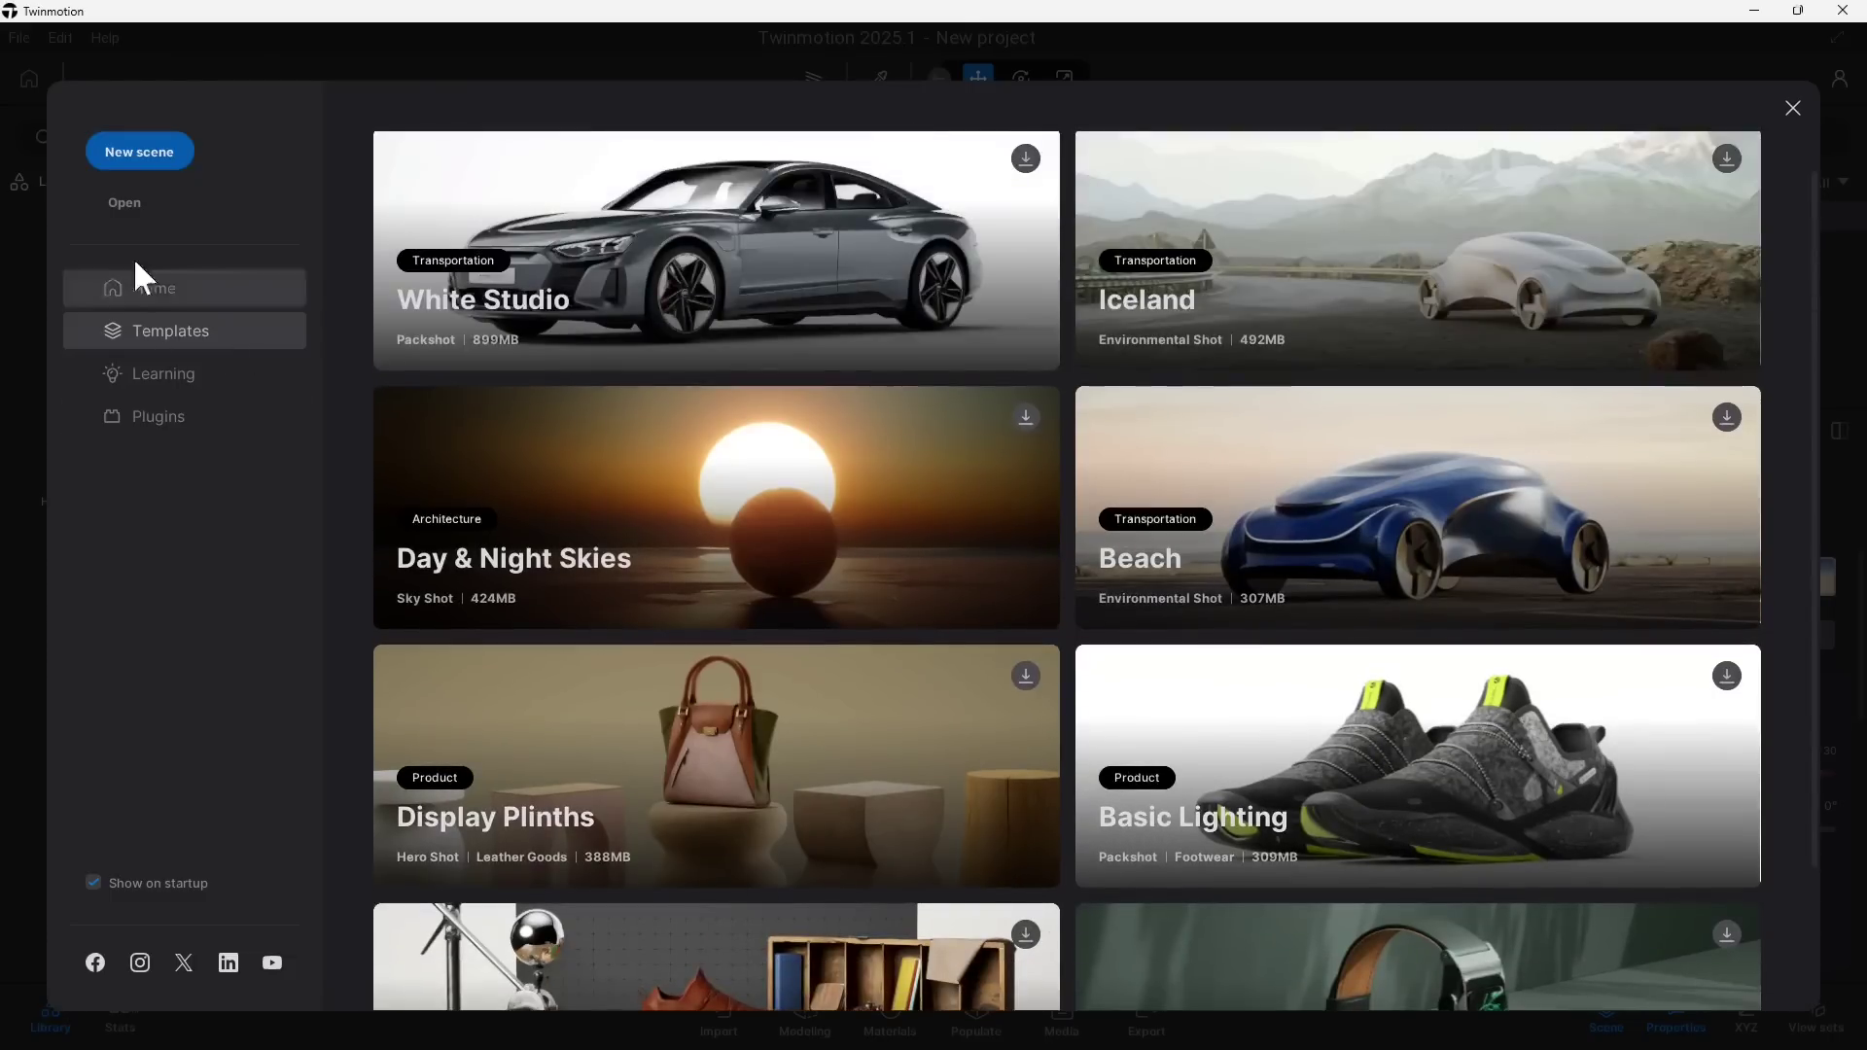
Create a new scene and view the sphere on its round base up close
left_click(160, 170)
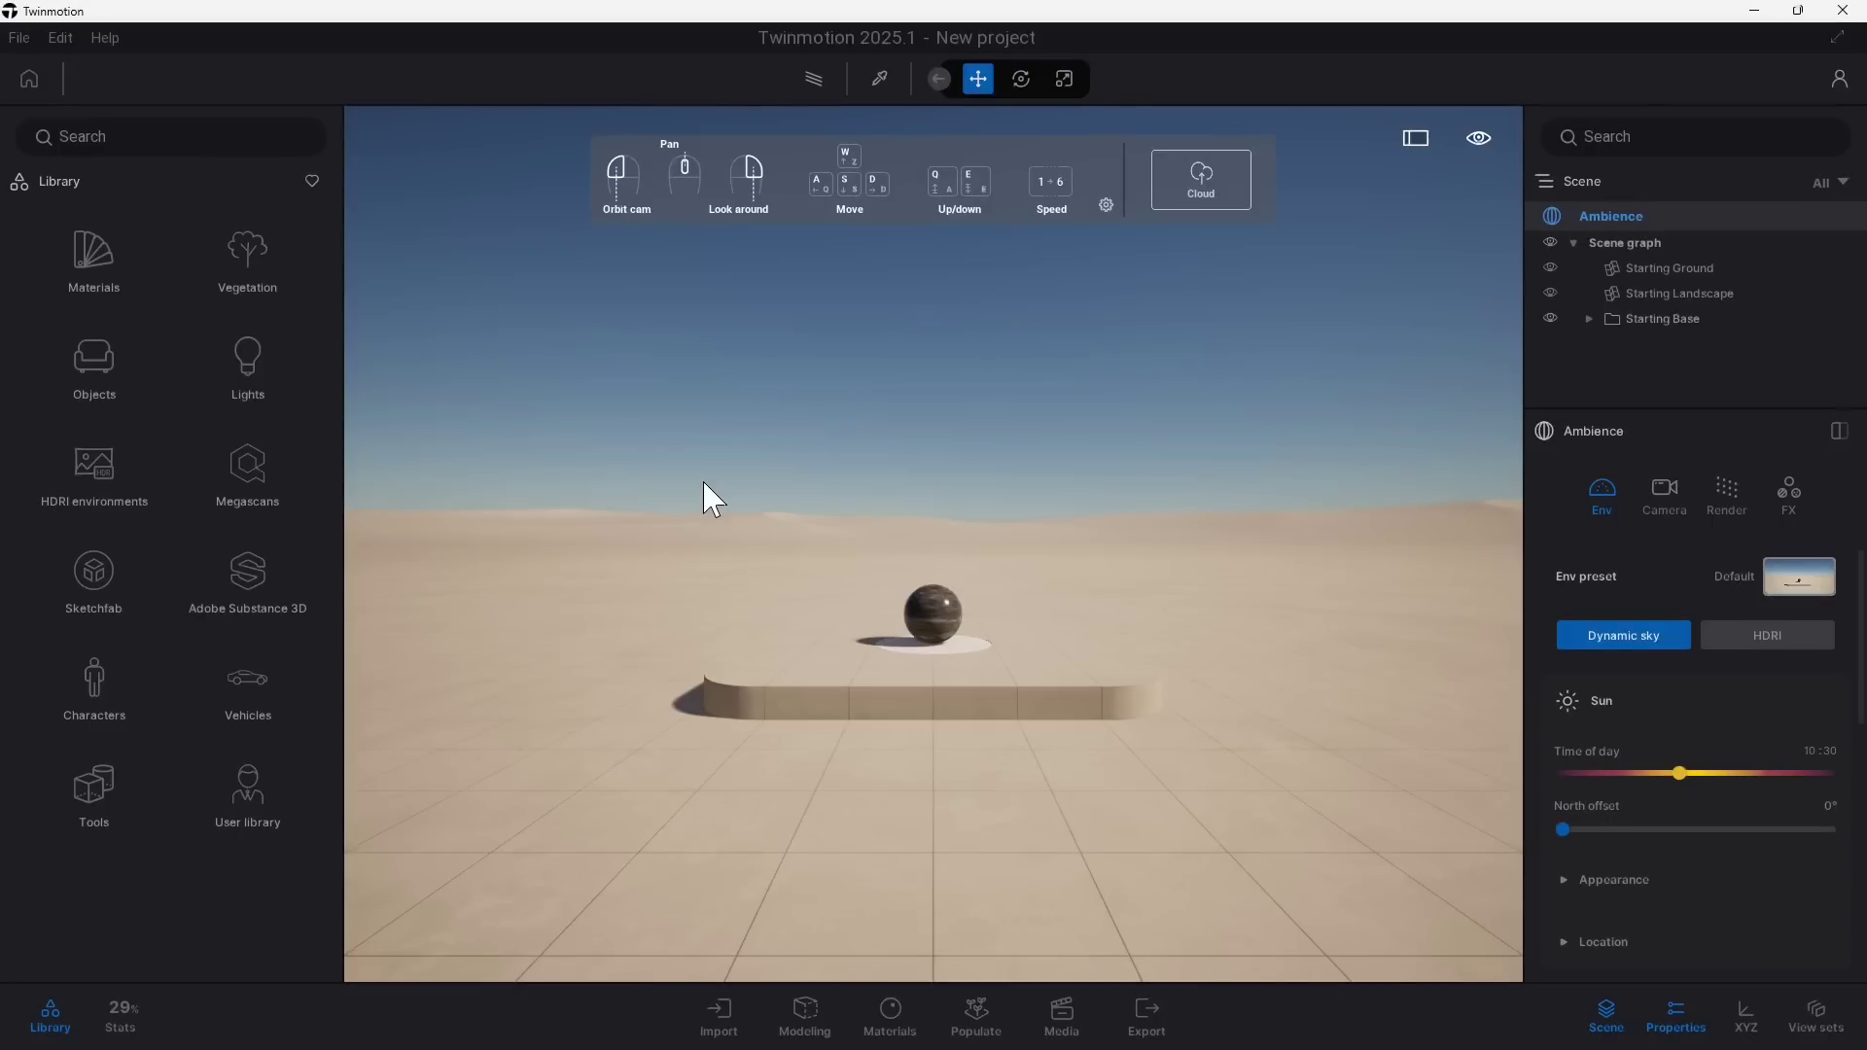
scroll(939, 671, "up", 5)
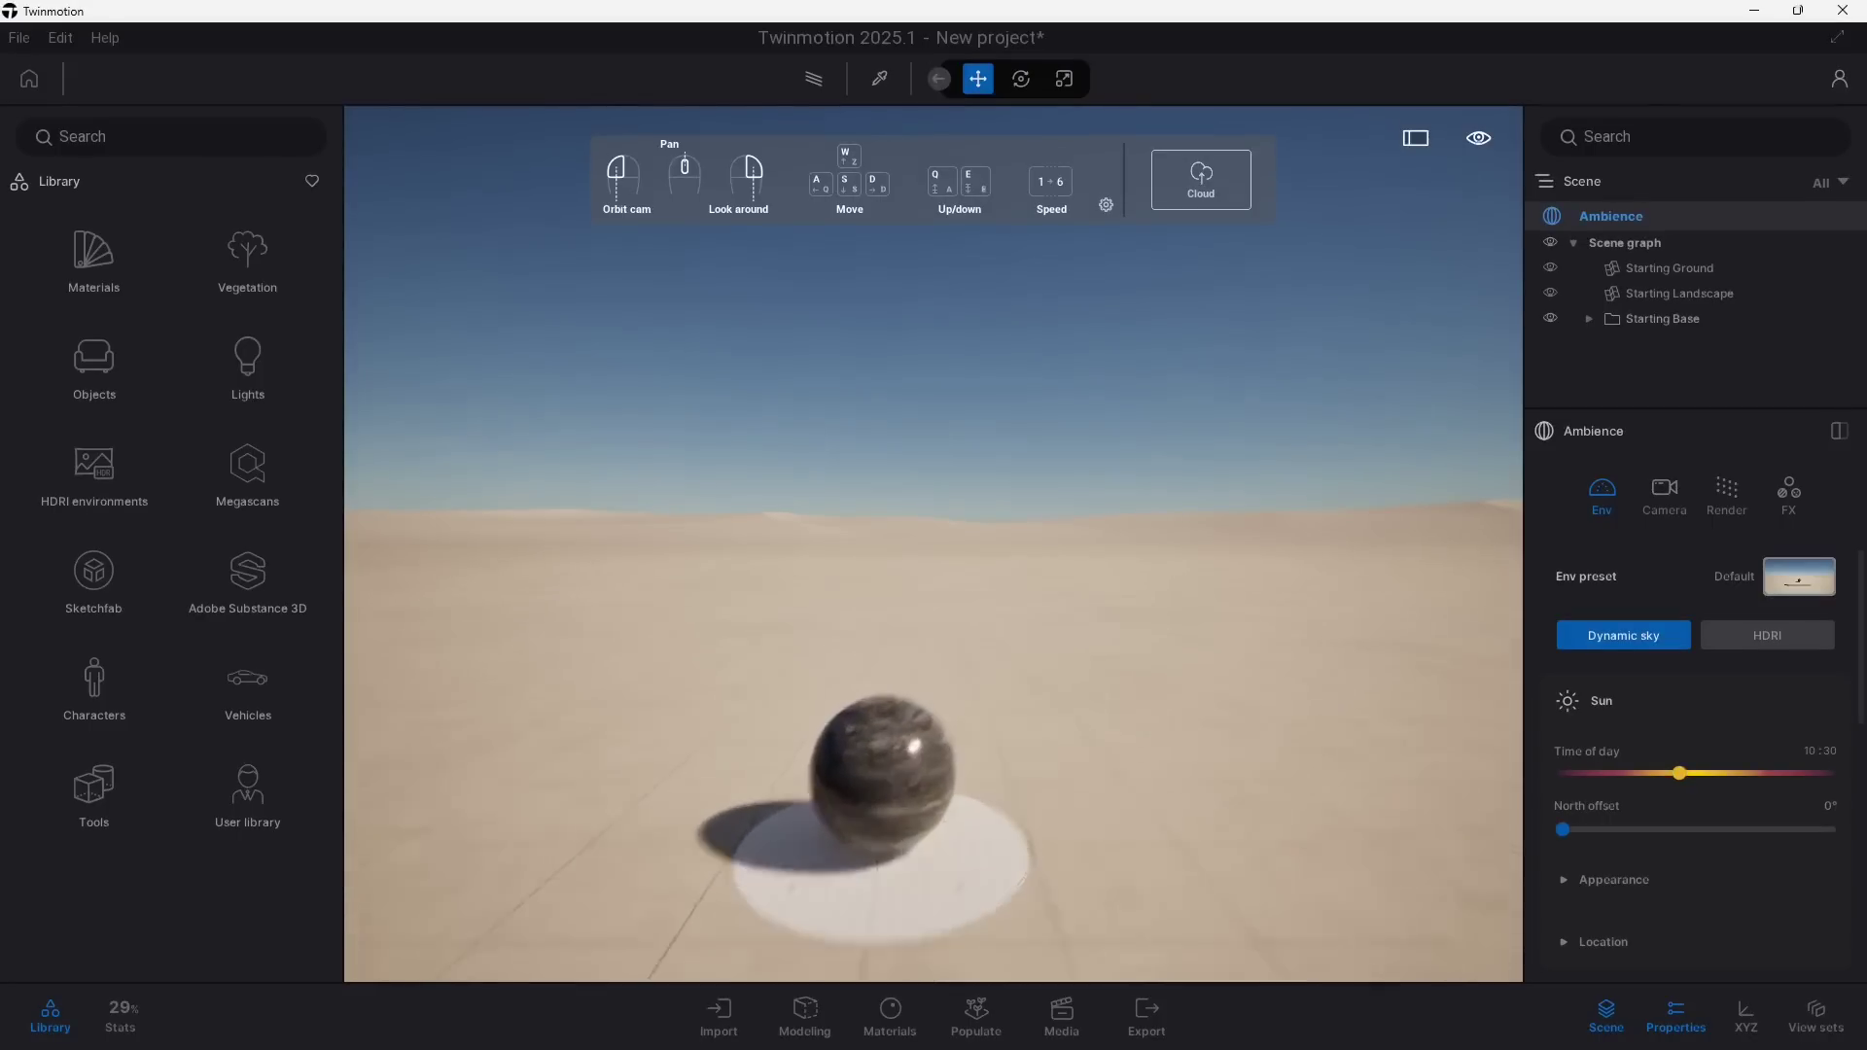
middle_click_drag(992, 817, 1009, 658)
left_click_drag(1008, 658, 1006, 615)
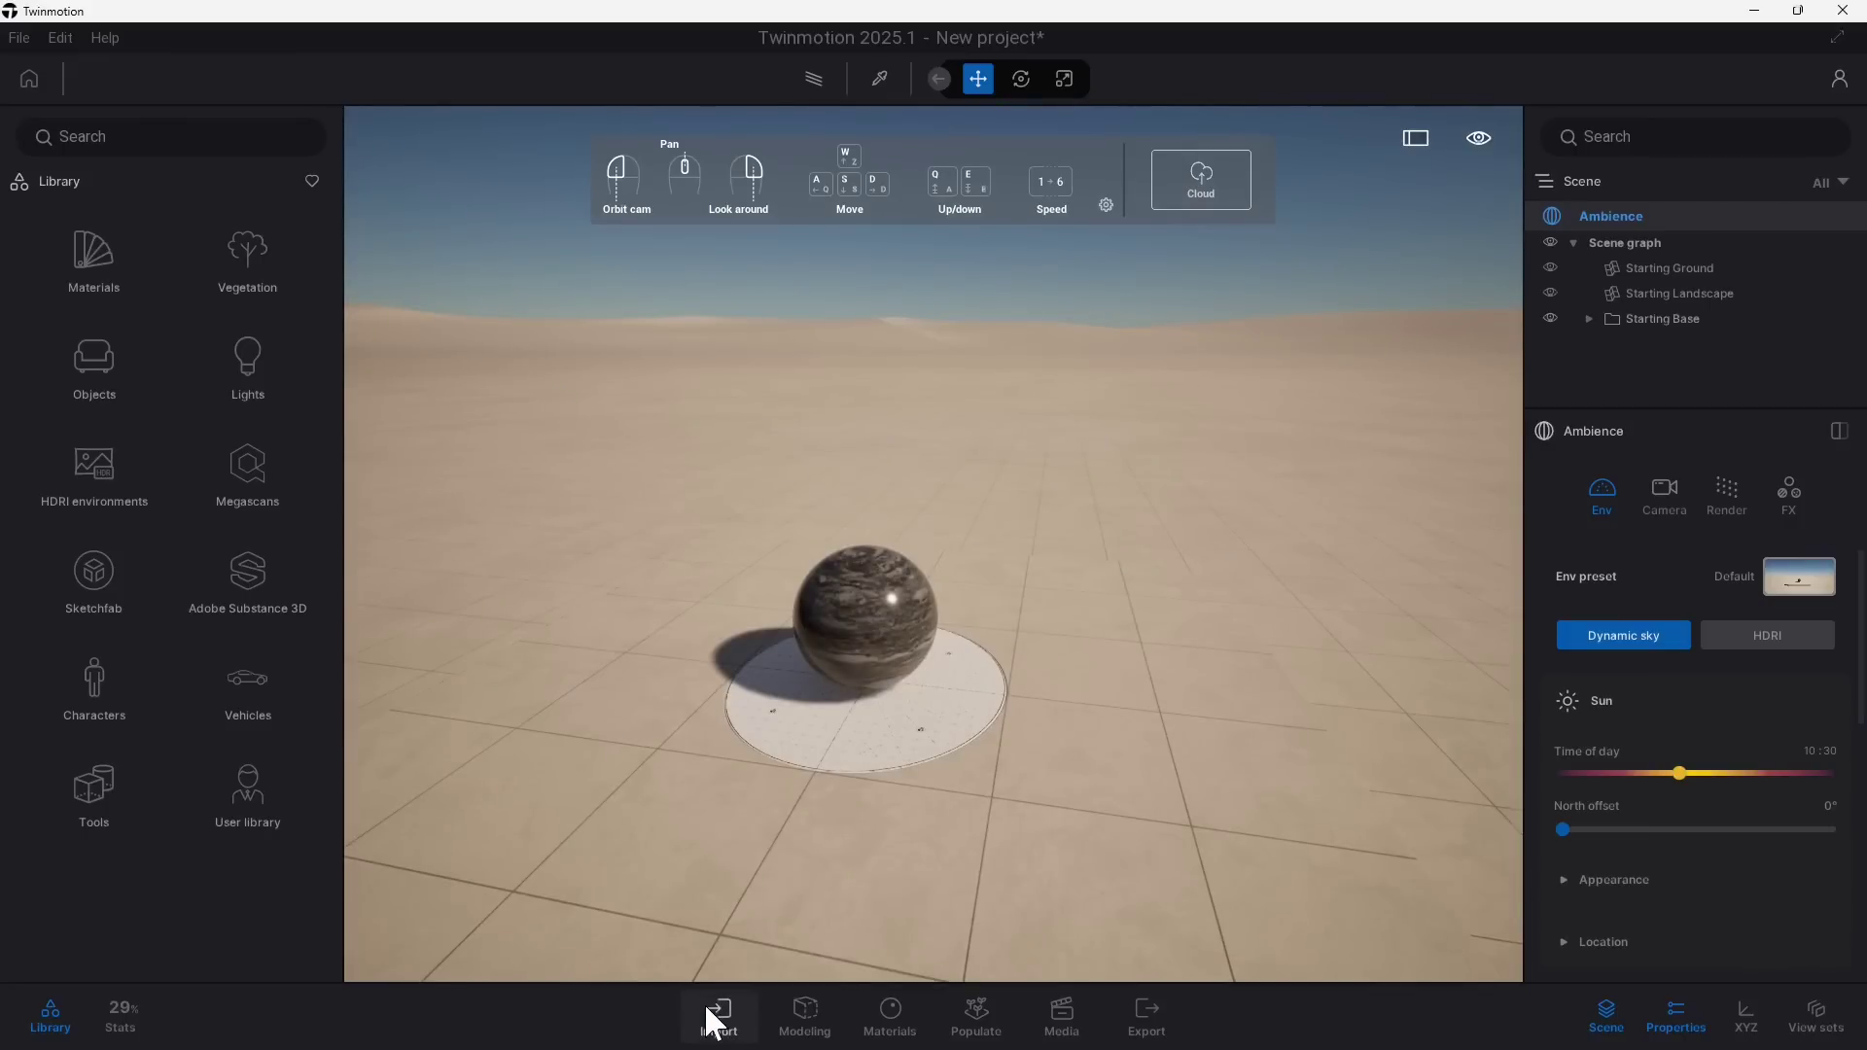
Start a geometry import and choose the testFBXmodelmaterial file from the C:\DATABASE\WORKS\BLENDER 4 folder
left_click(19, 37)
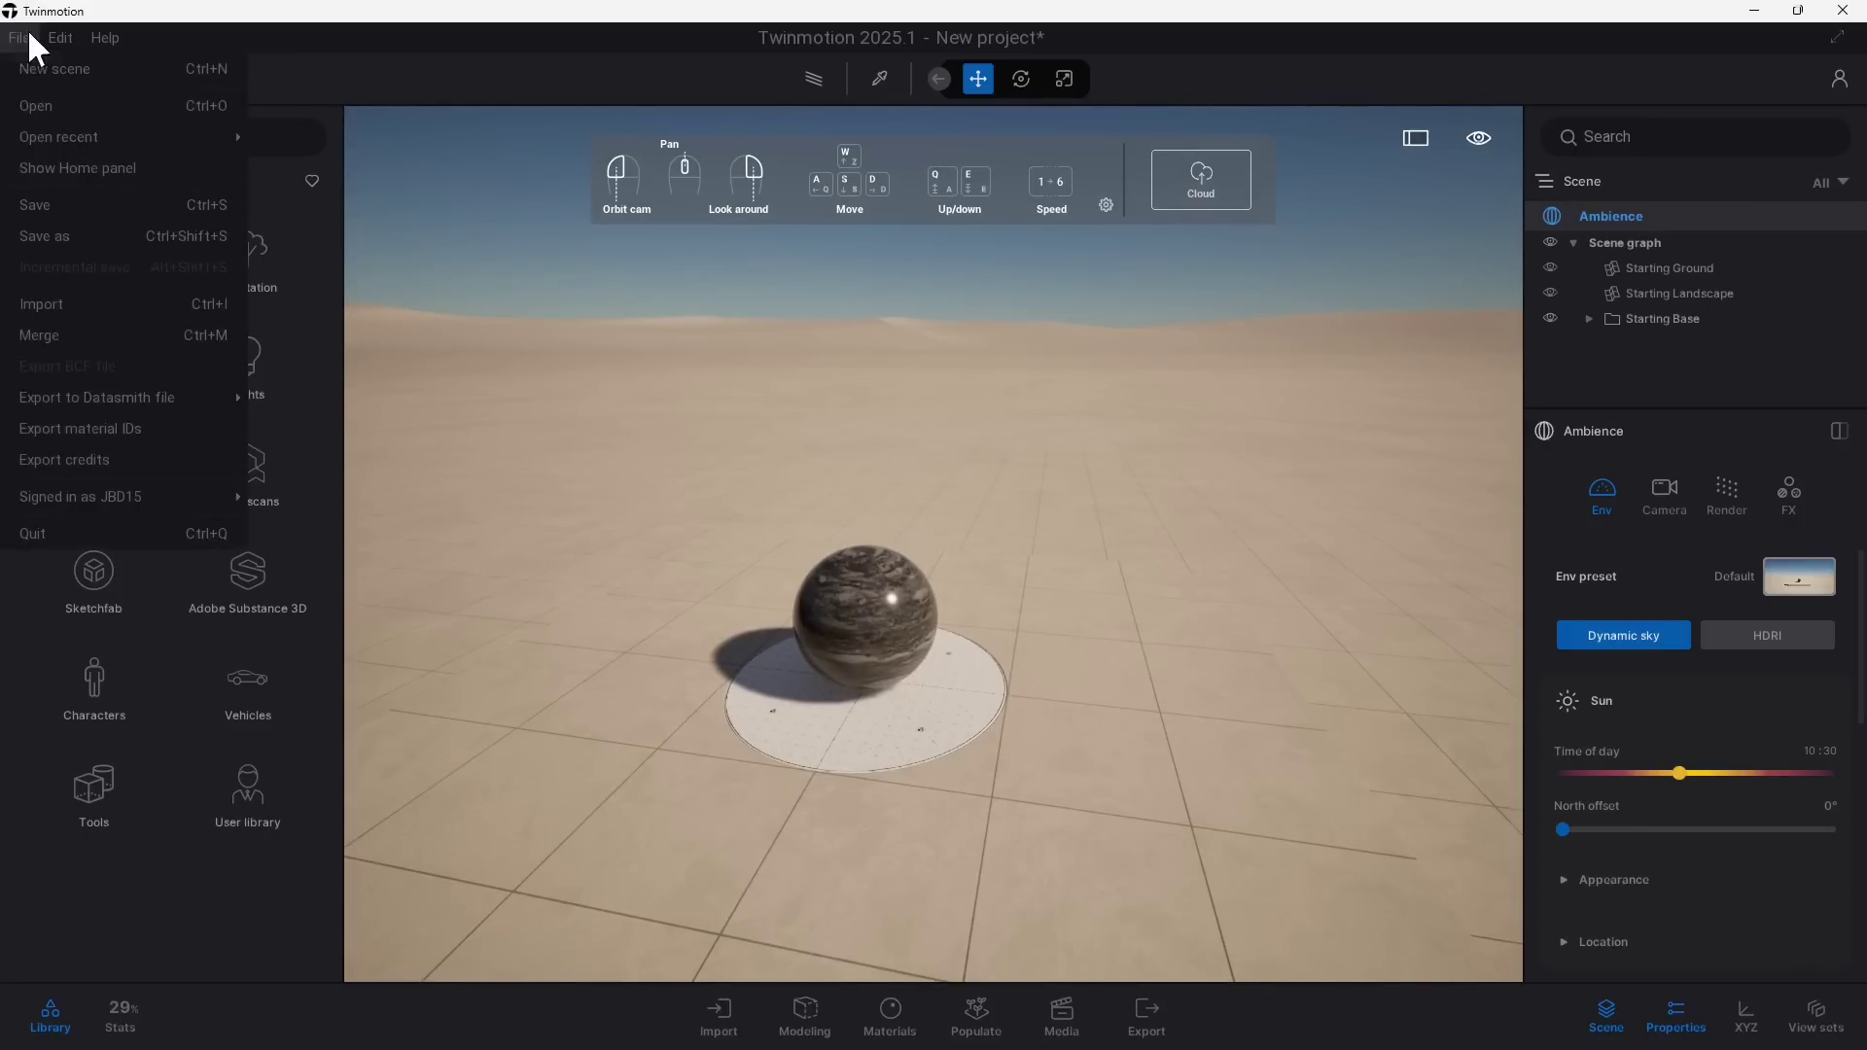
left_click(67, 307)
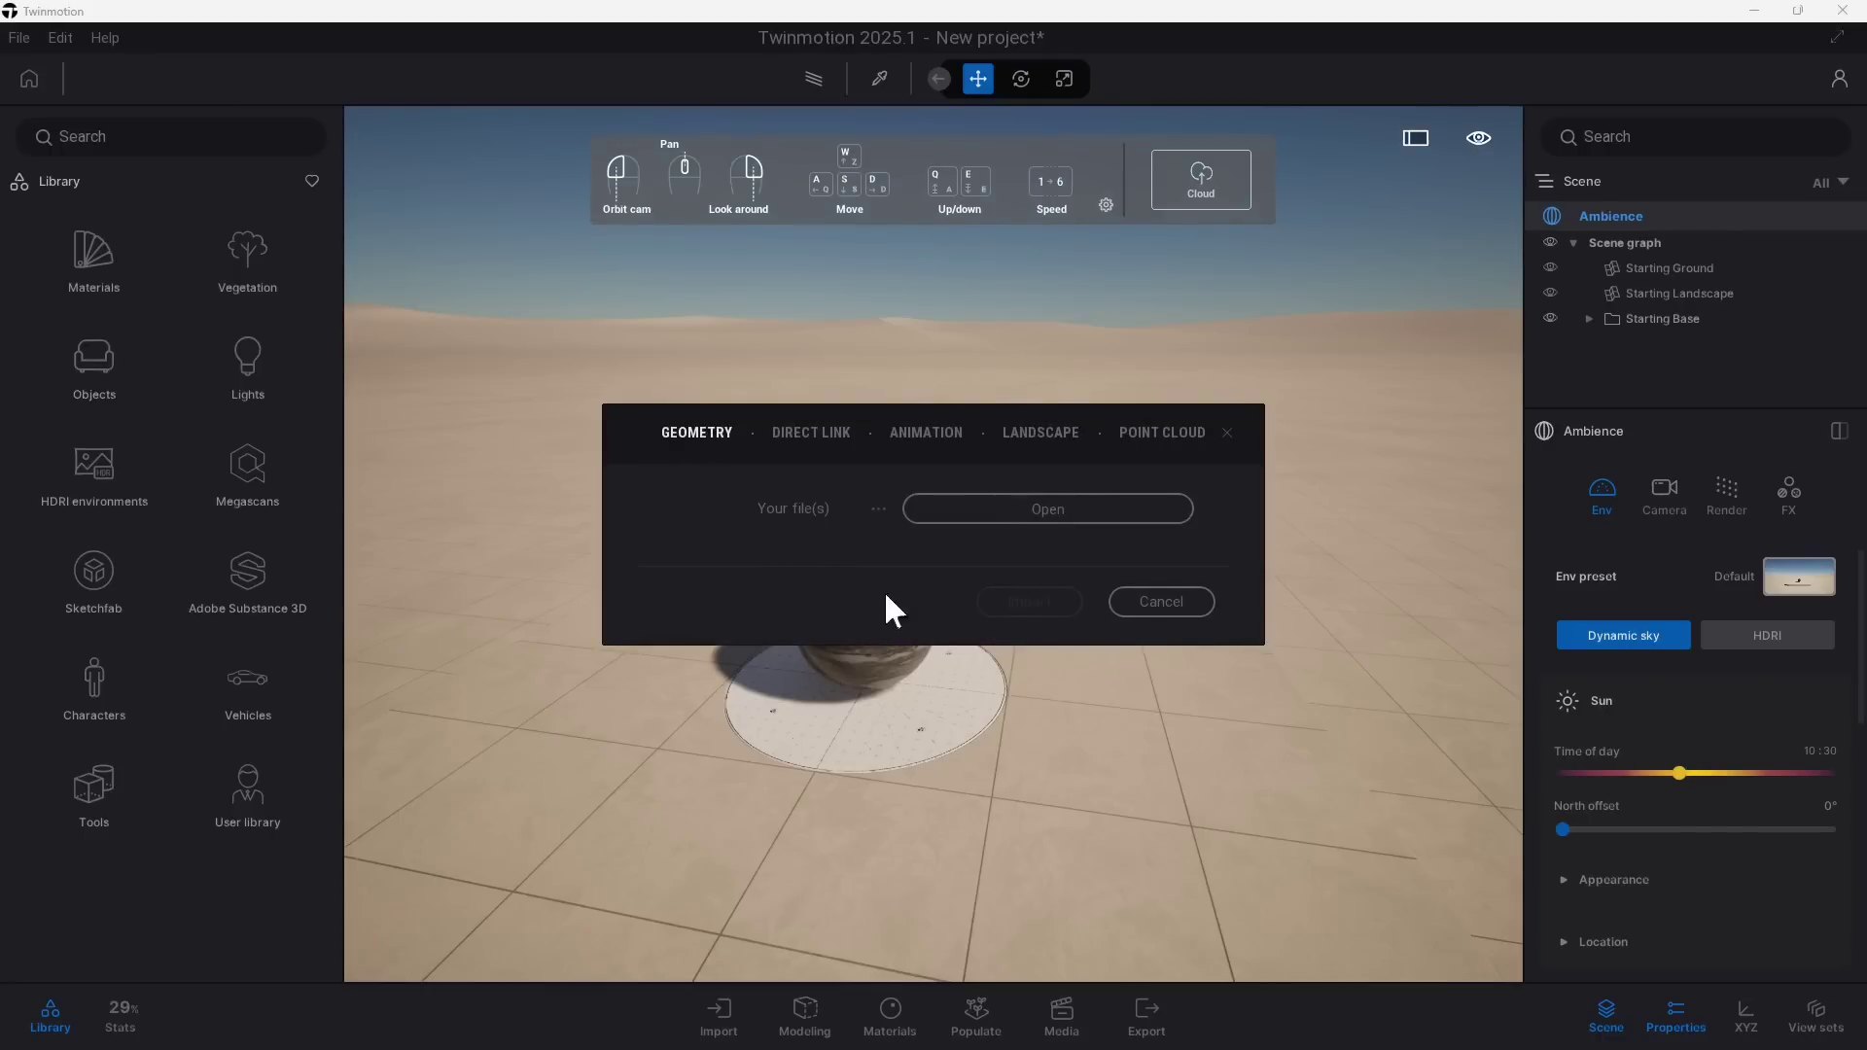
left_click(1042, 509)
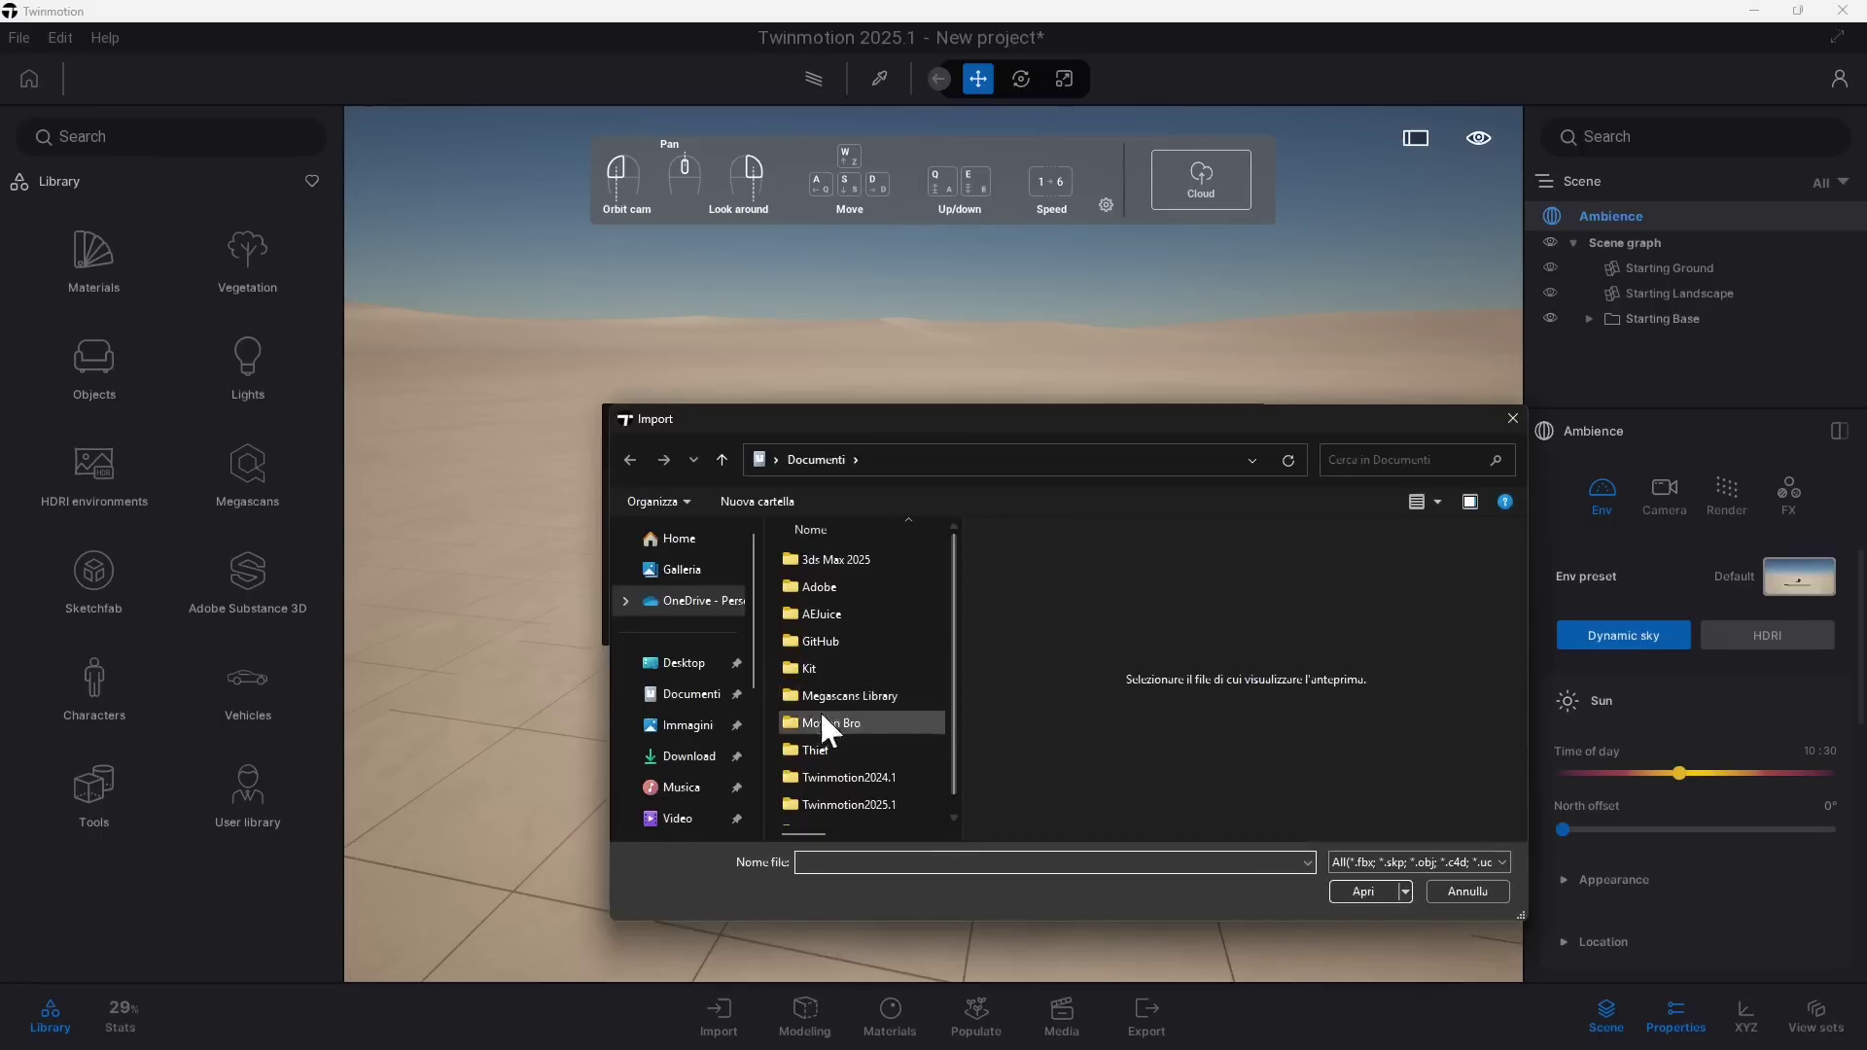
scroll(743, 758, "down", 3)
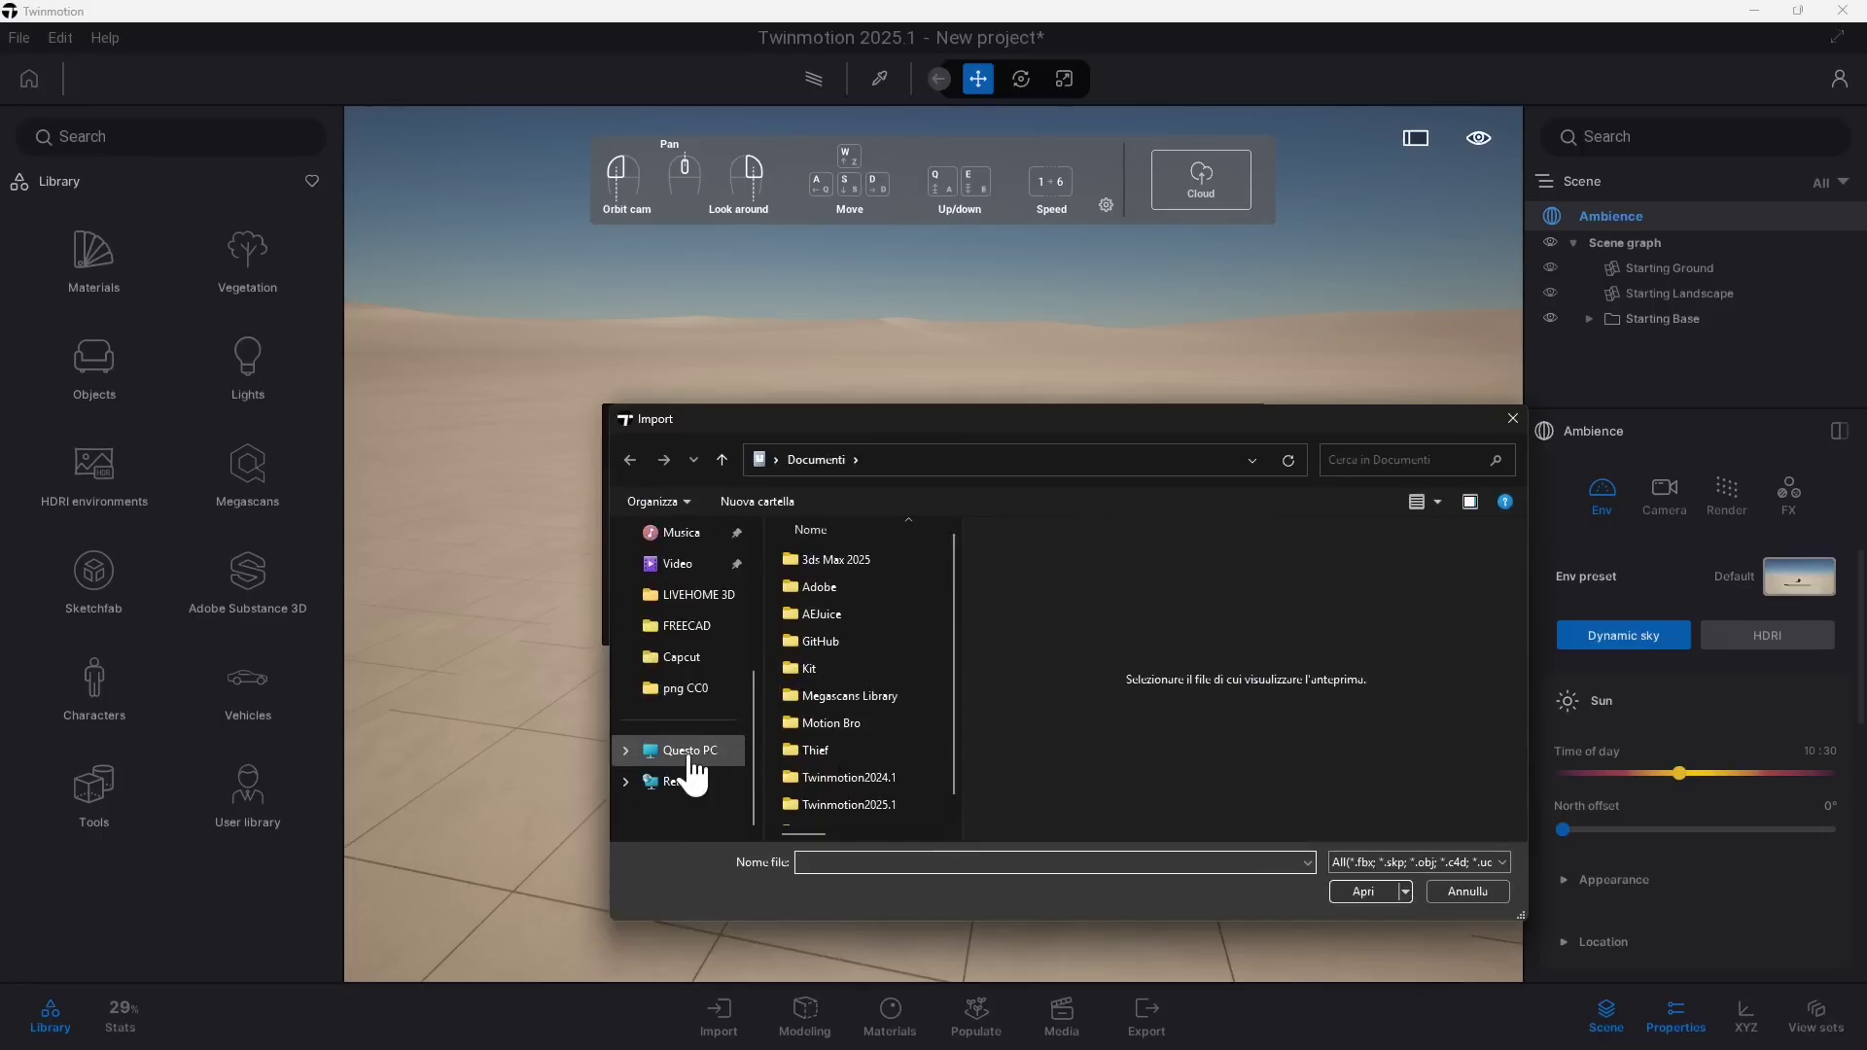
left_click(689, 625)
left_click(1018, 460)
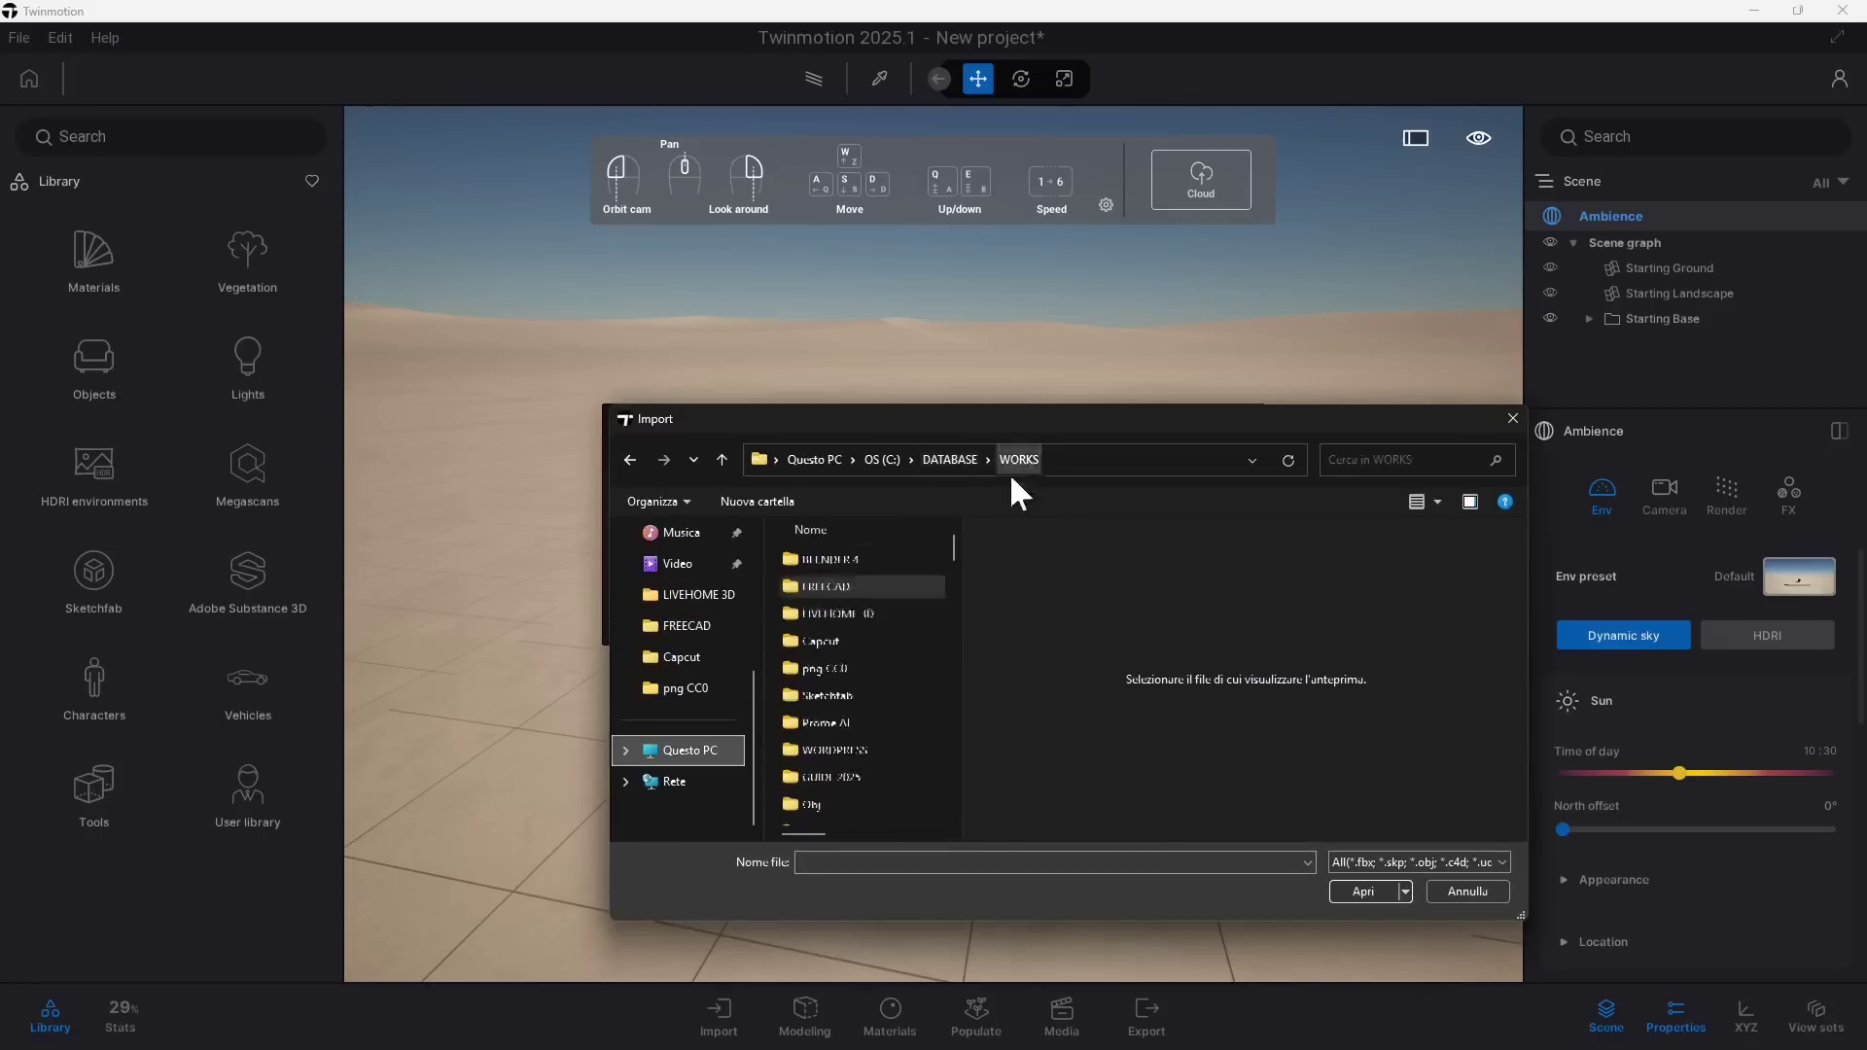
double_click(834, 558)
left_click_drag(900, 420, 830, 372)
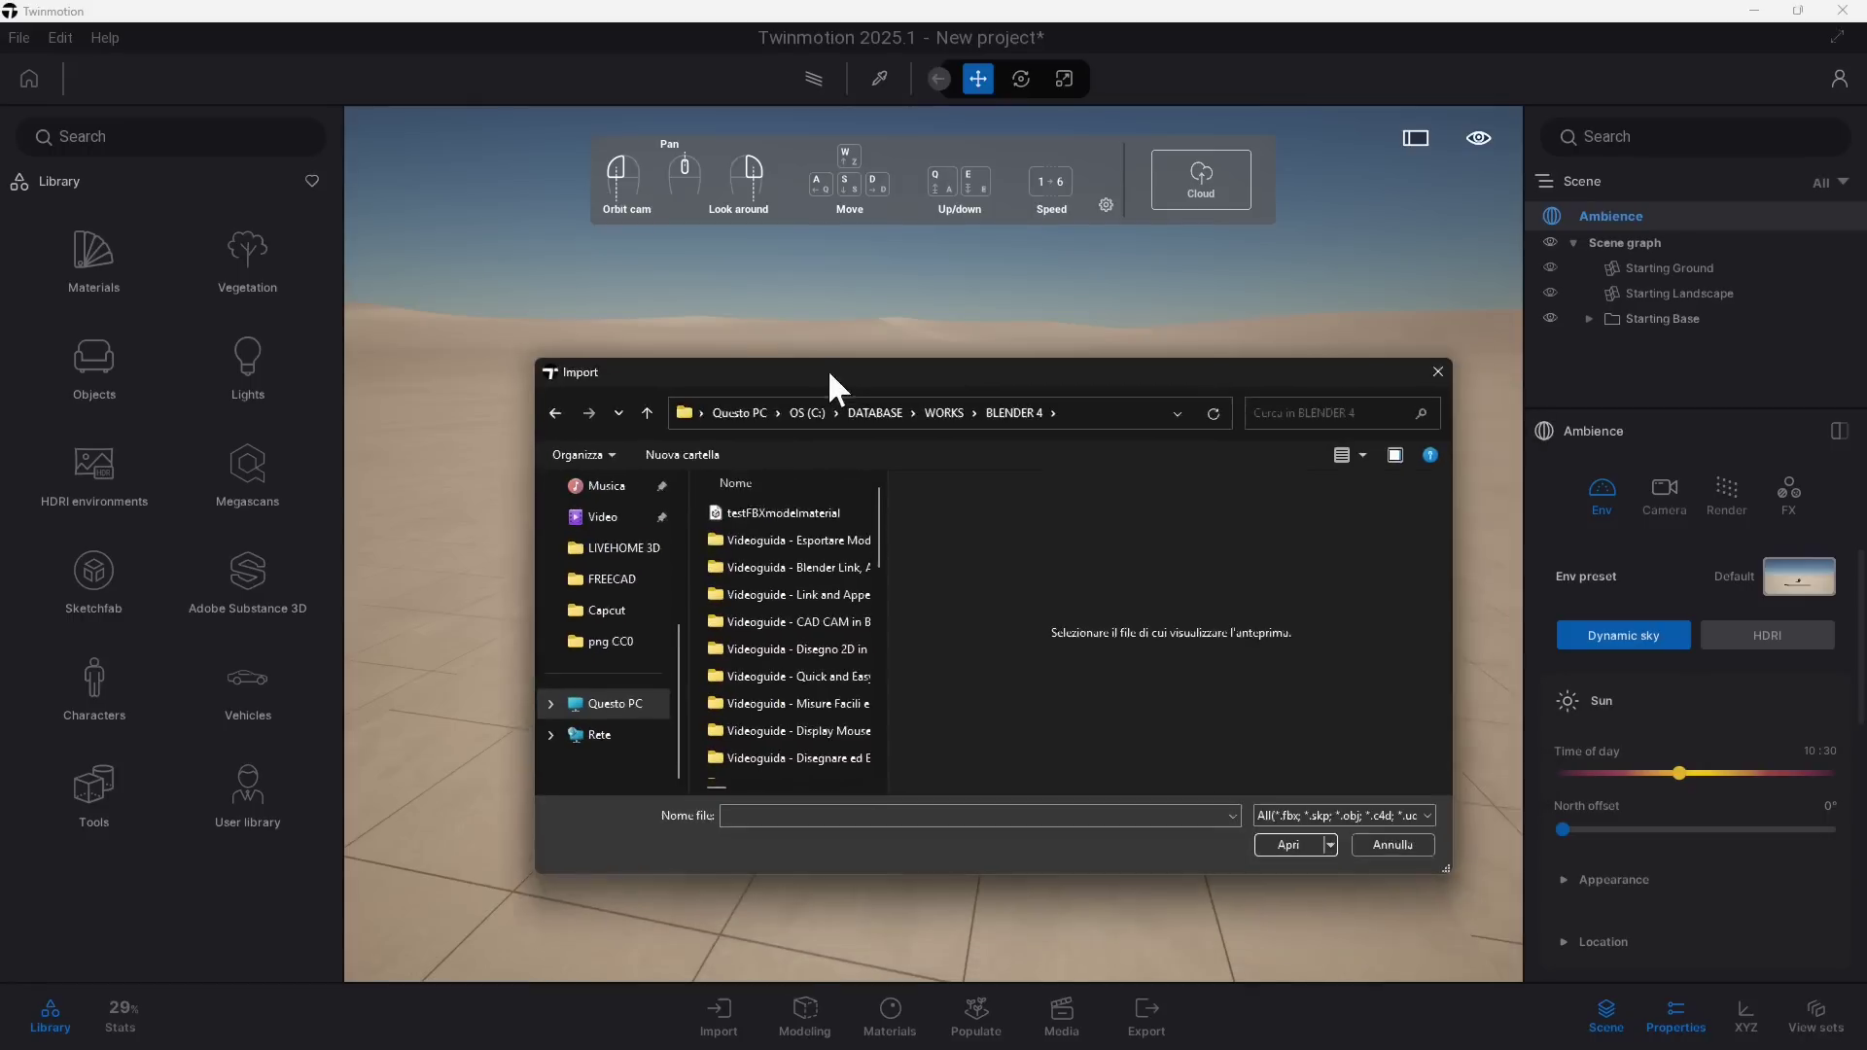
left_click(770, 515)
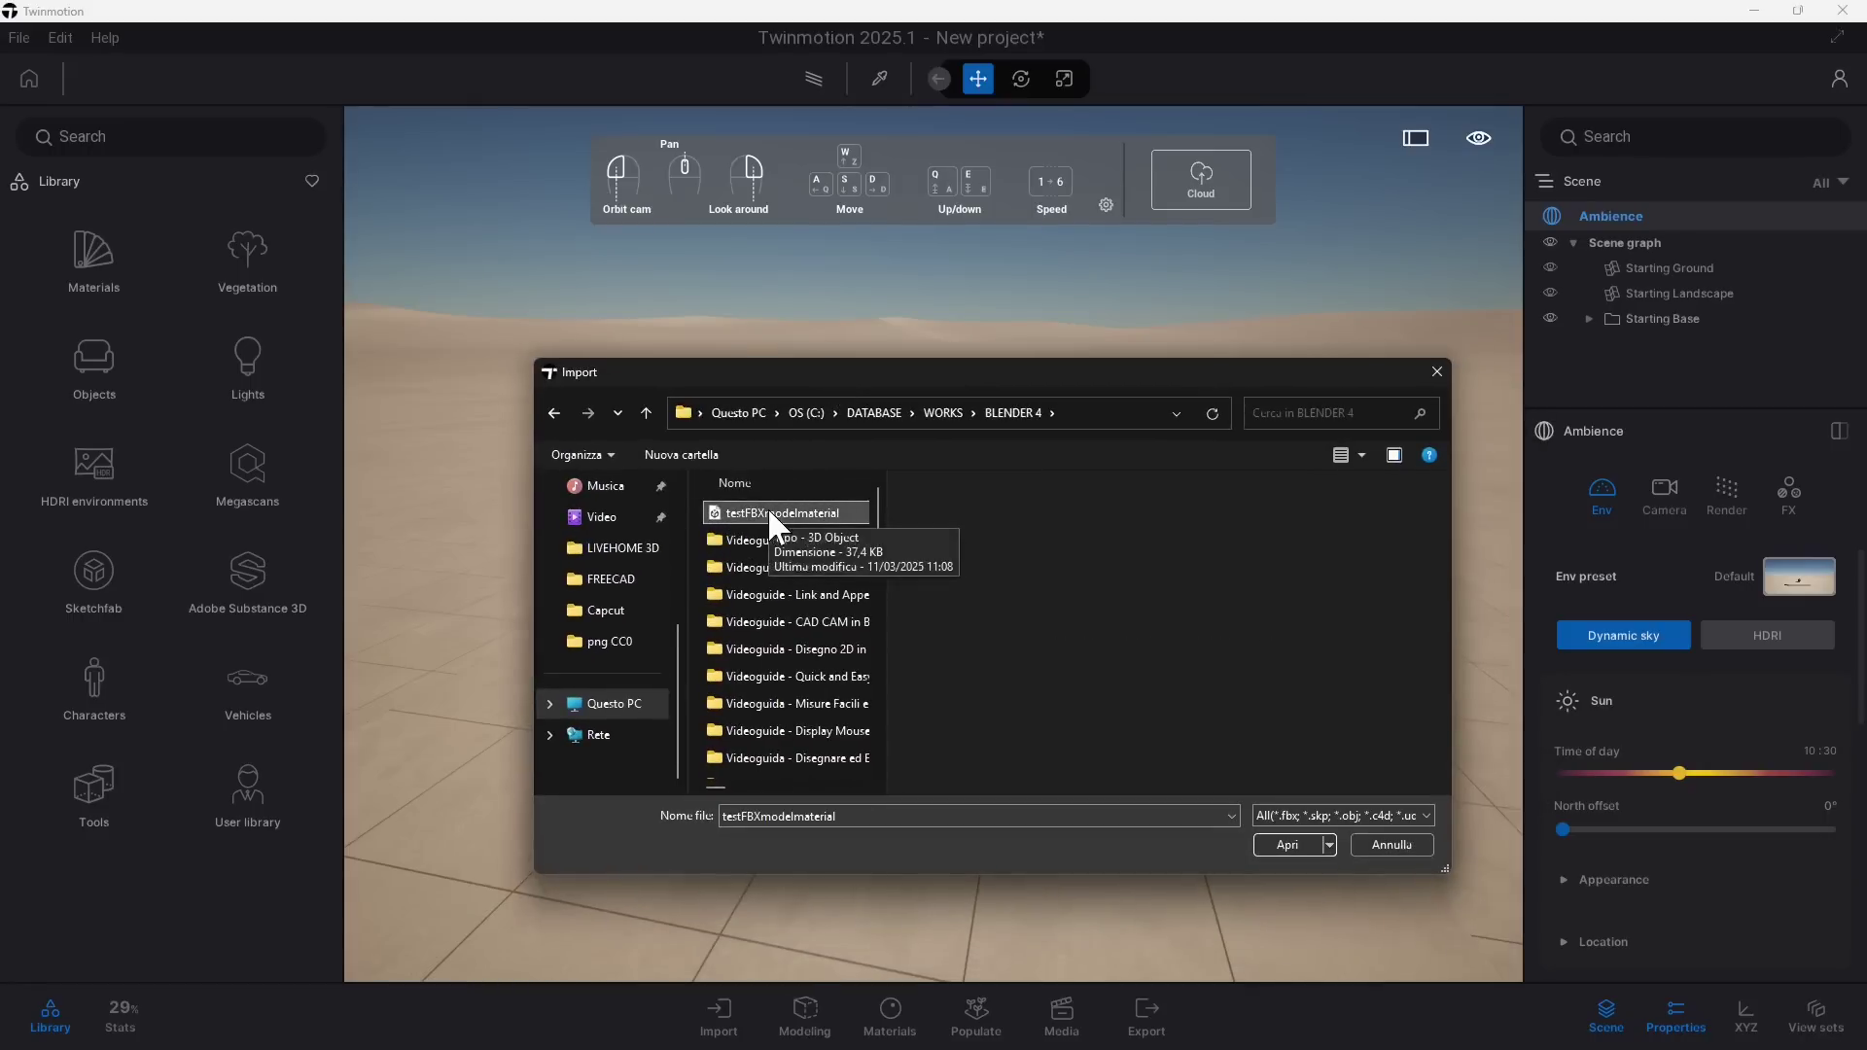
left_click(1281, 842)
Expand the import options, check the up axis setting, and import the FBX model into the scene
left_click(682, 573)
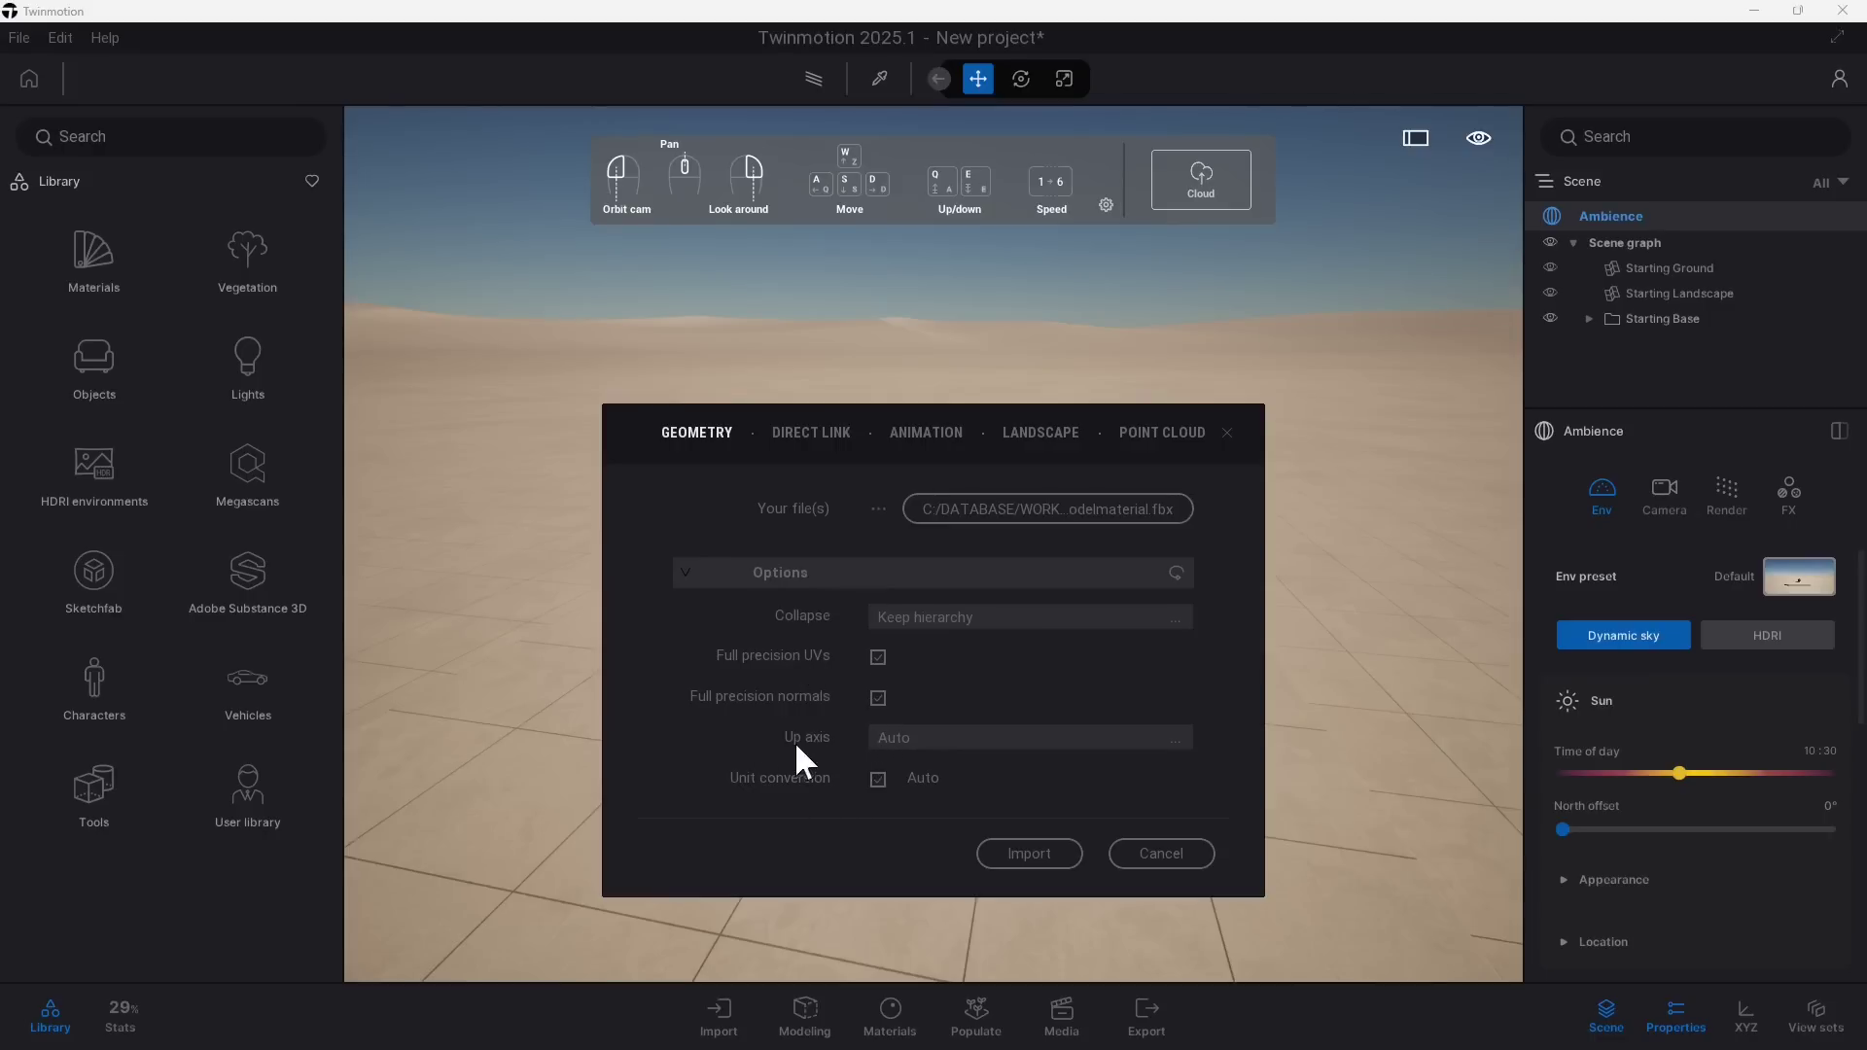
left_click(893, 739)
left_click(1134, 833)
left_click(1029, 854)
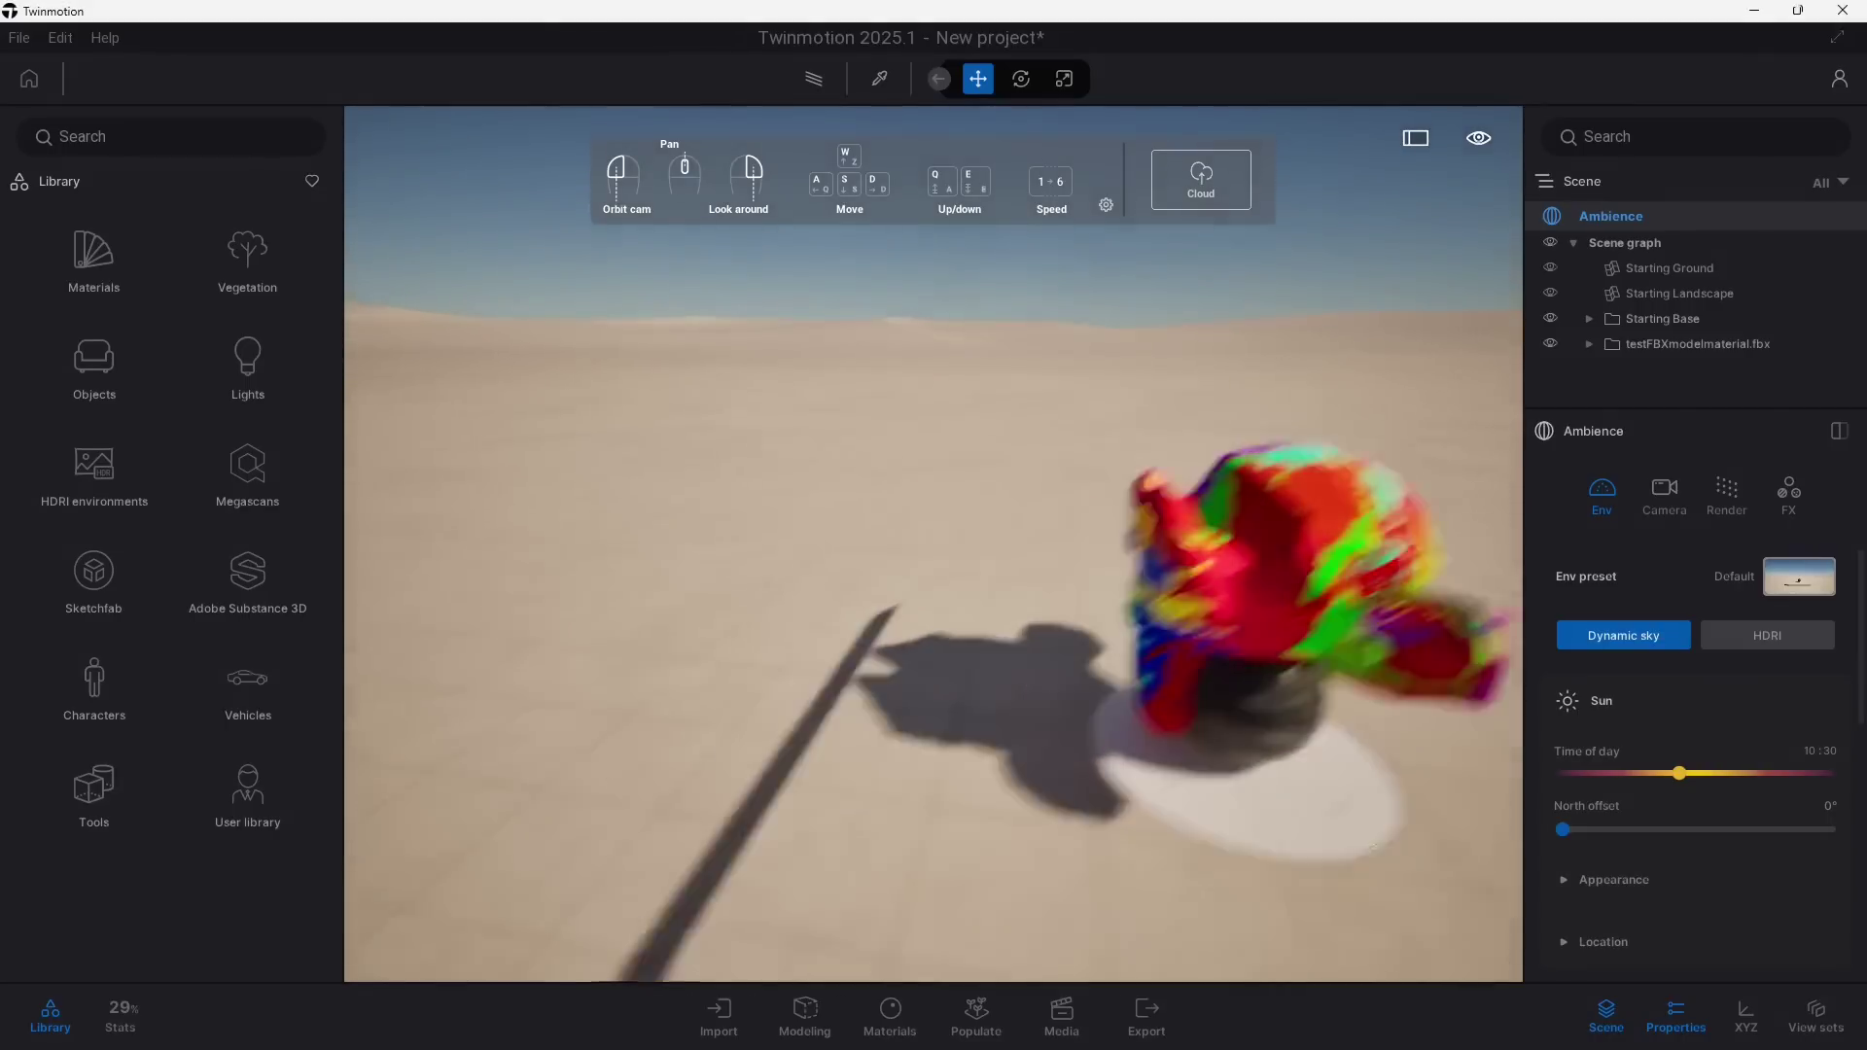
Select the imported monkey and inspect its texture from several angles
left_click_drag(1002, 491, 1094, 316)
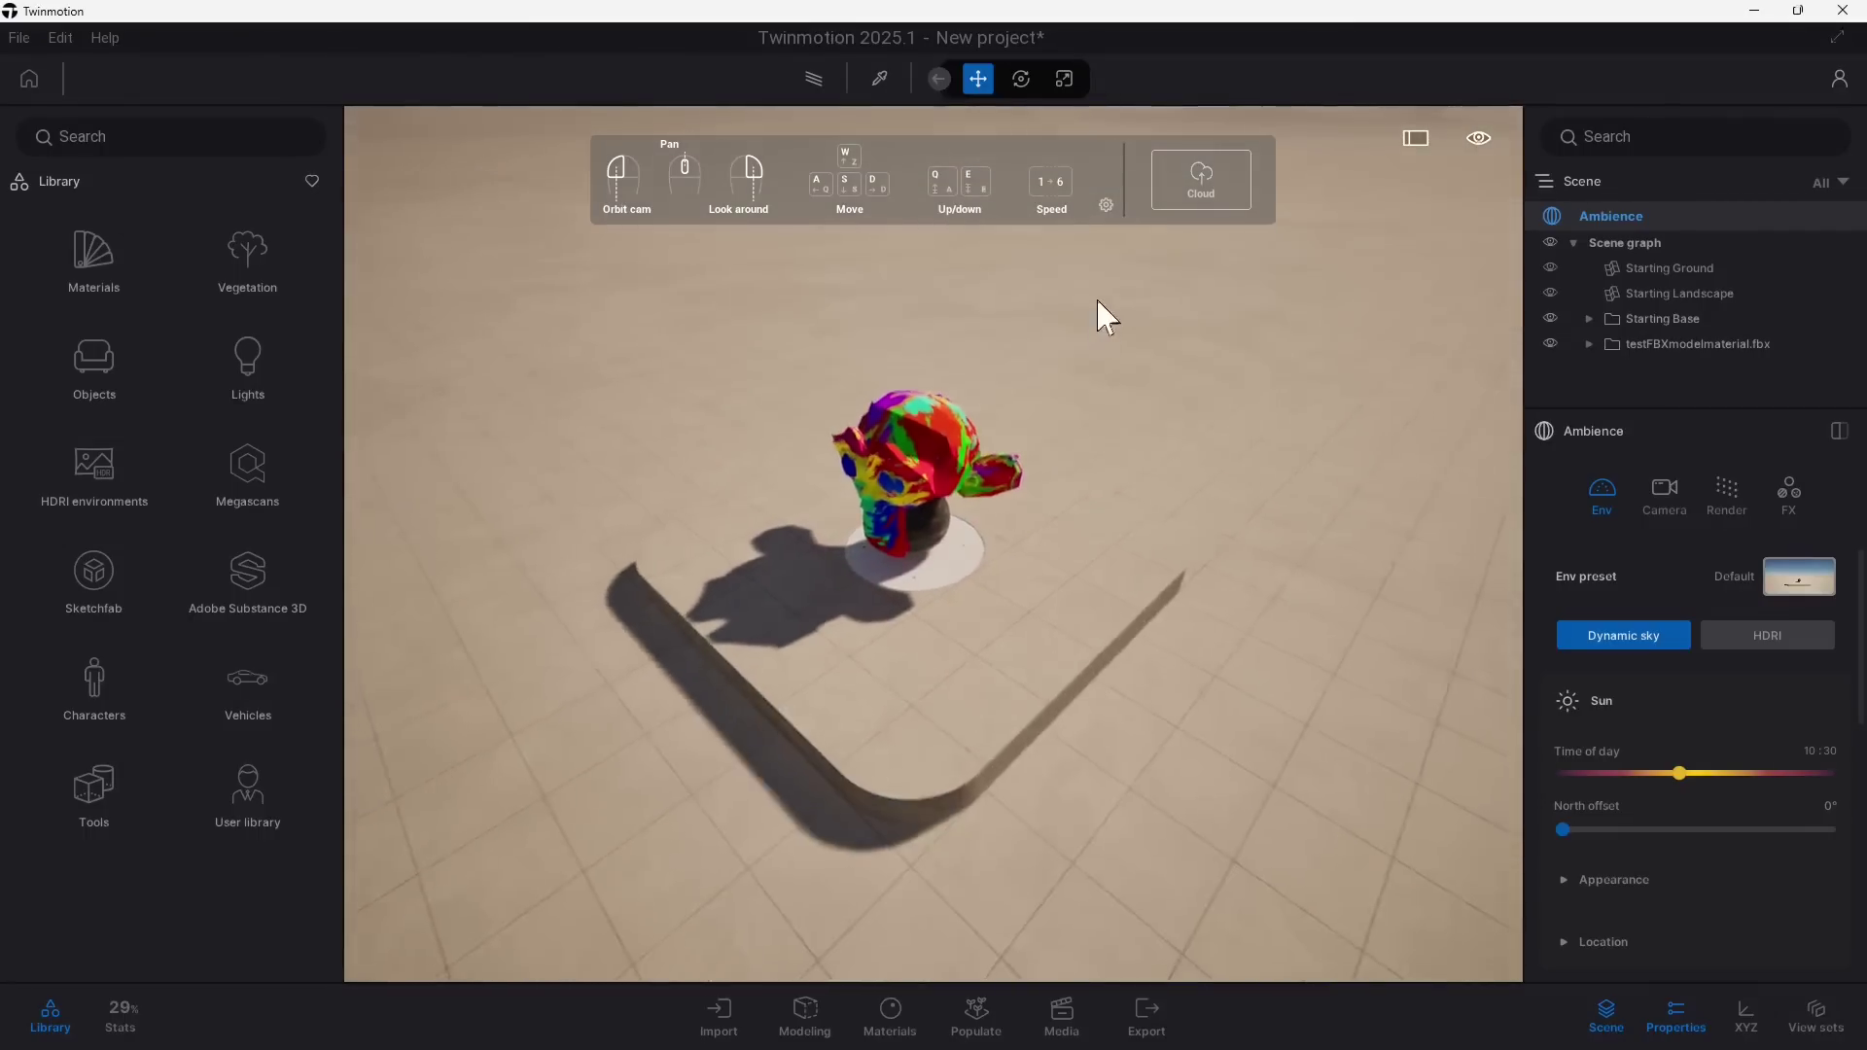
left_click(874, 667)
scroll(874, 667, "up", 3)
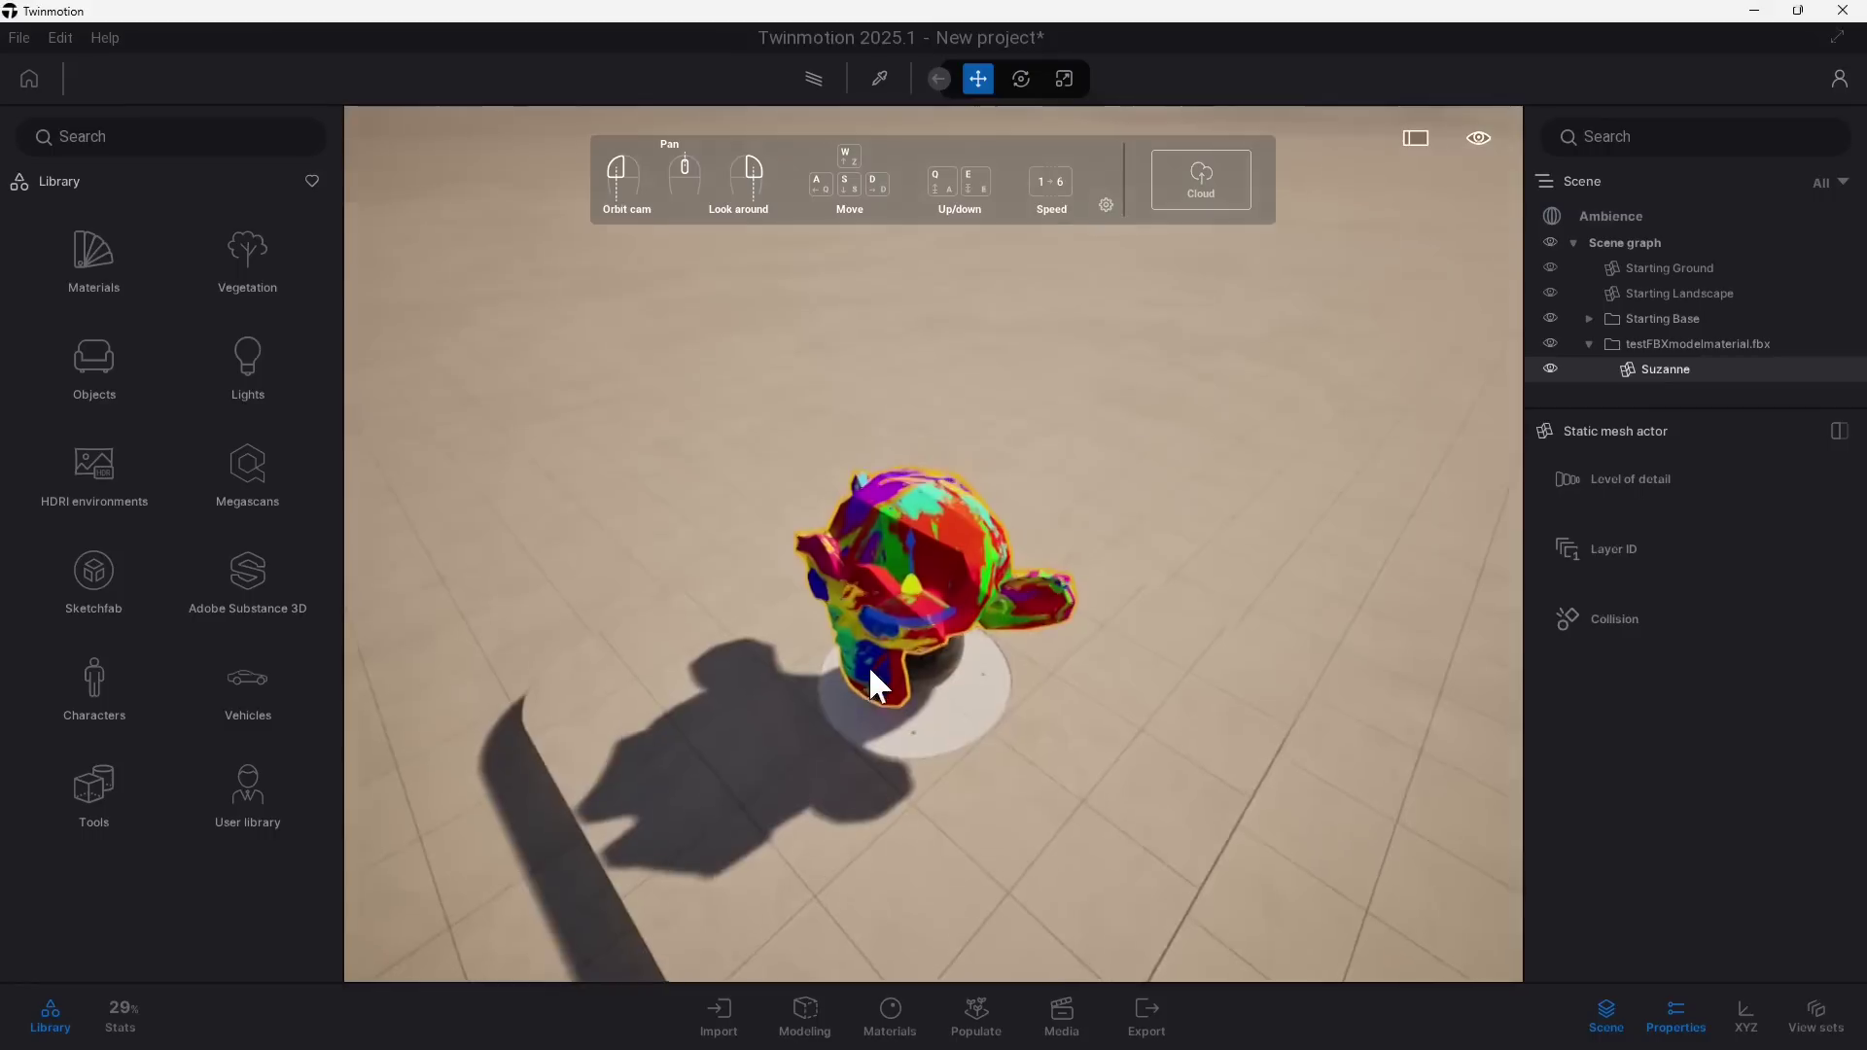
left_click_drag(918, 778, 878, 511)
left_click_drag(982, 623, 807, 608)
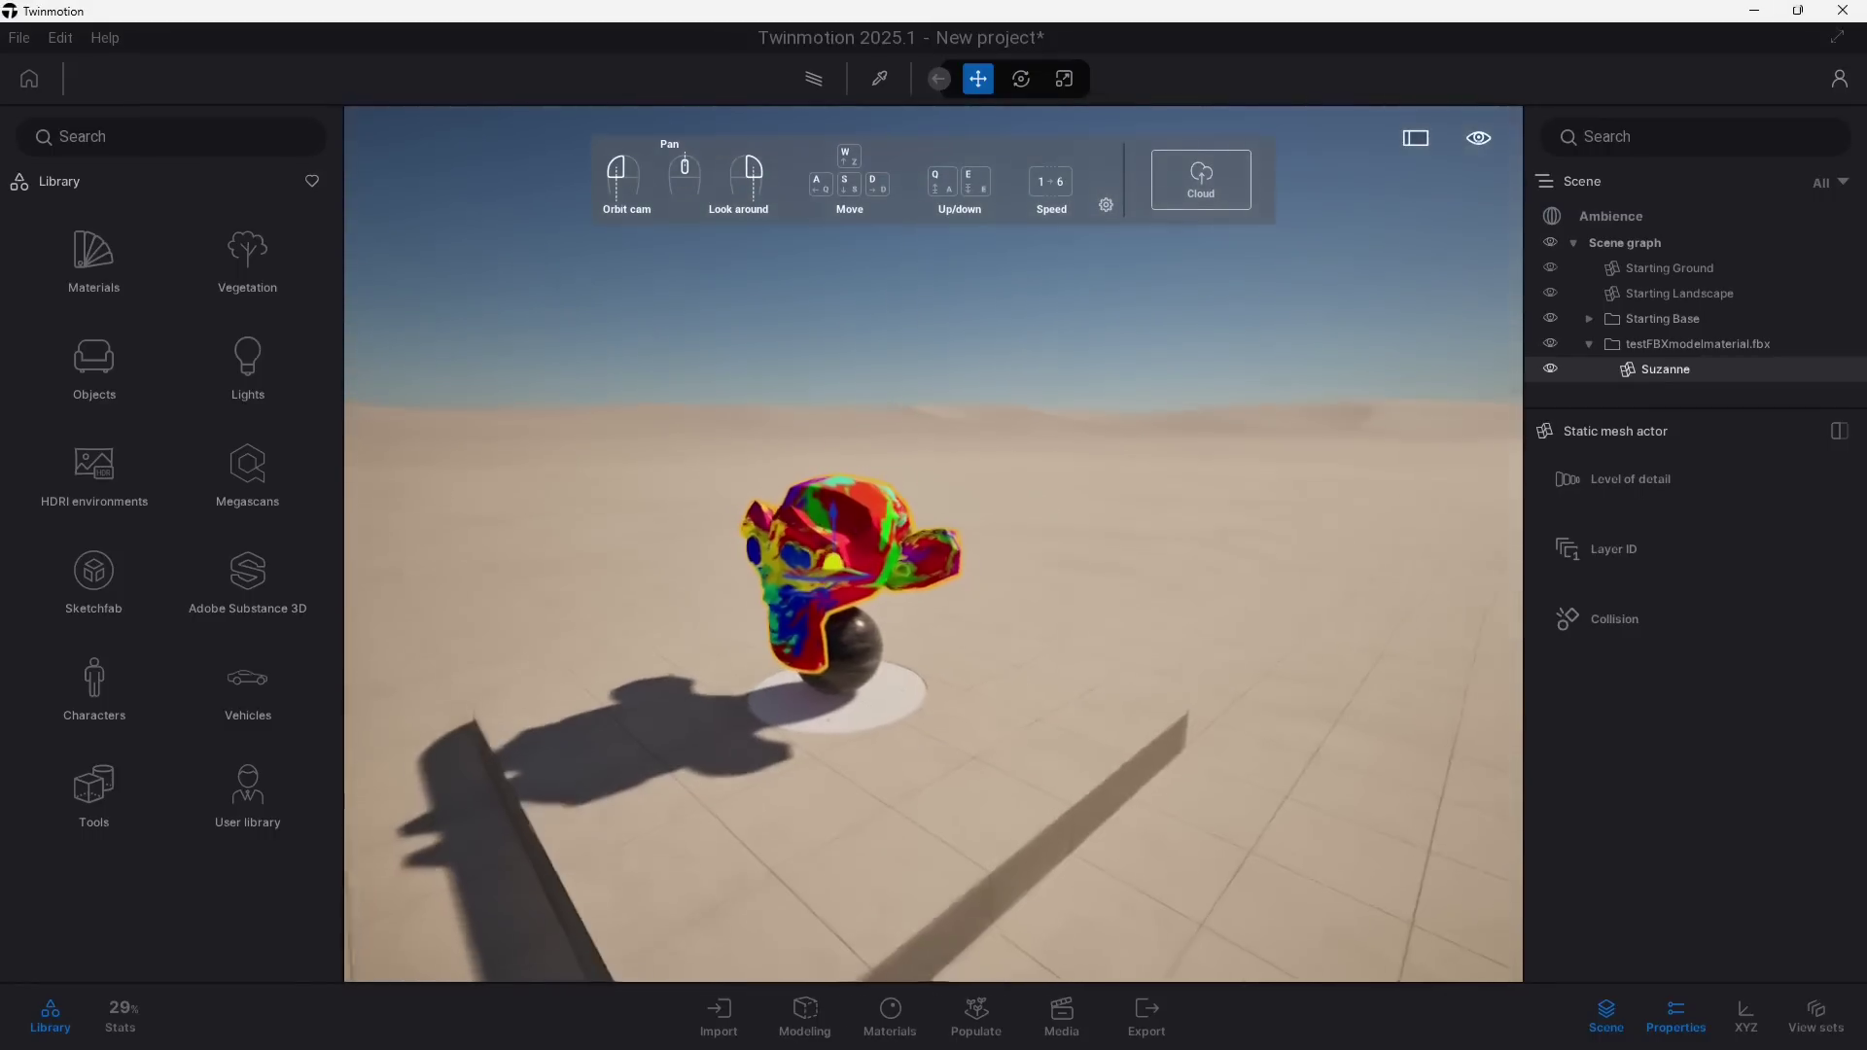
Show the scene's materials, select Material.001, and examine how it looks on the monkey
left_click(890, 1016)
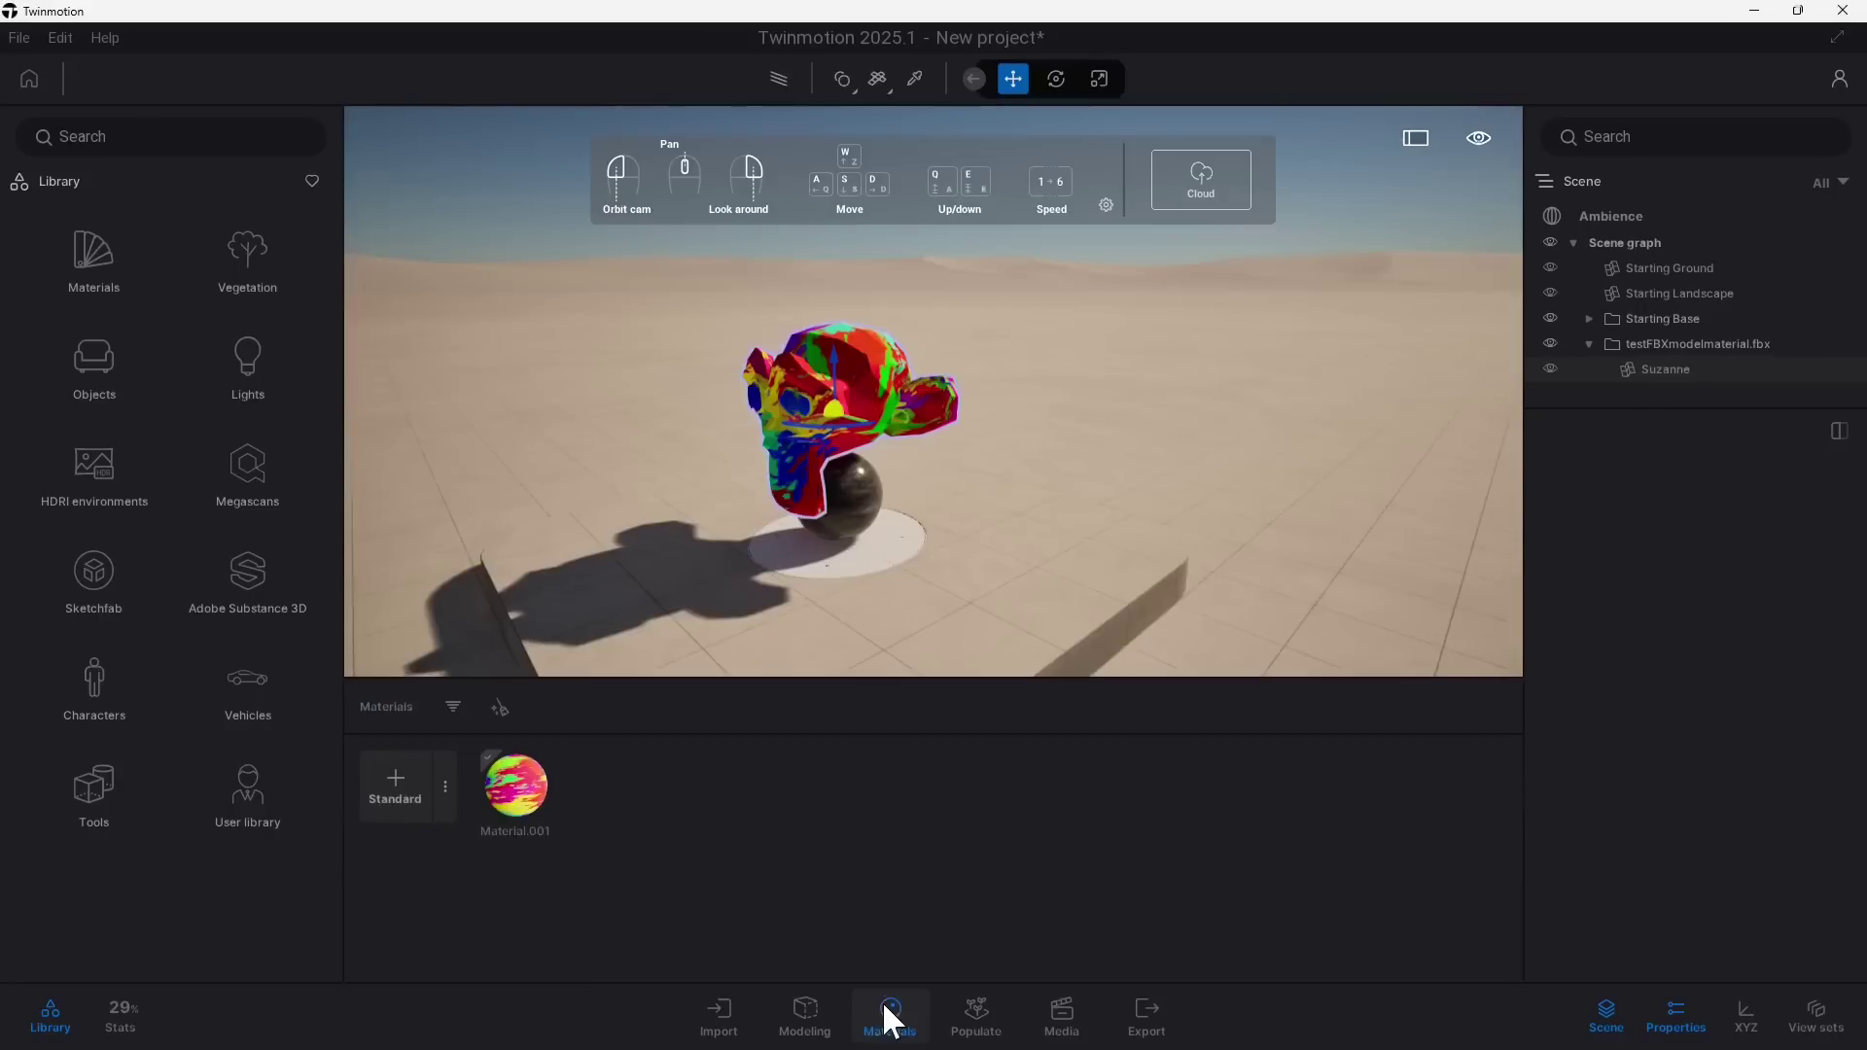
left_click(526, 812)
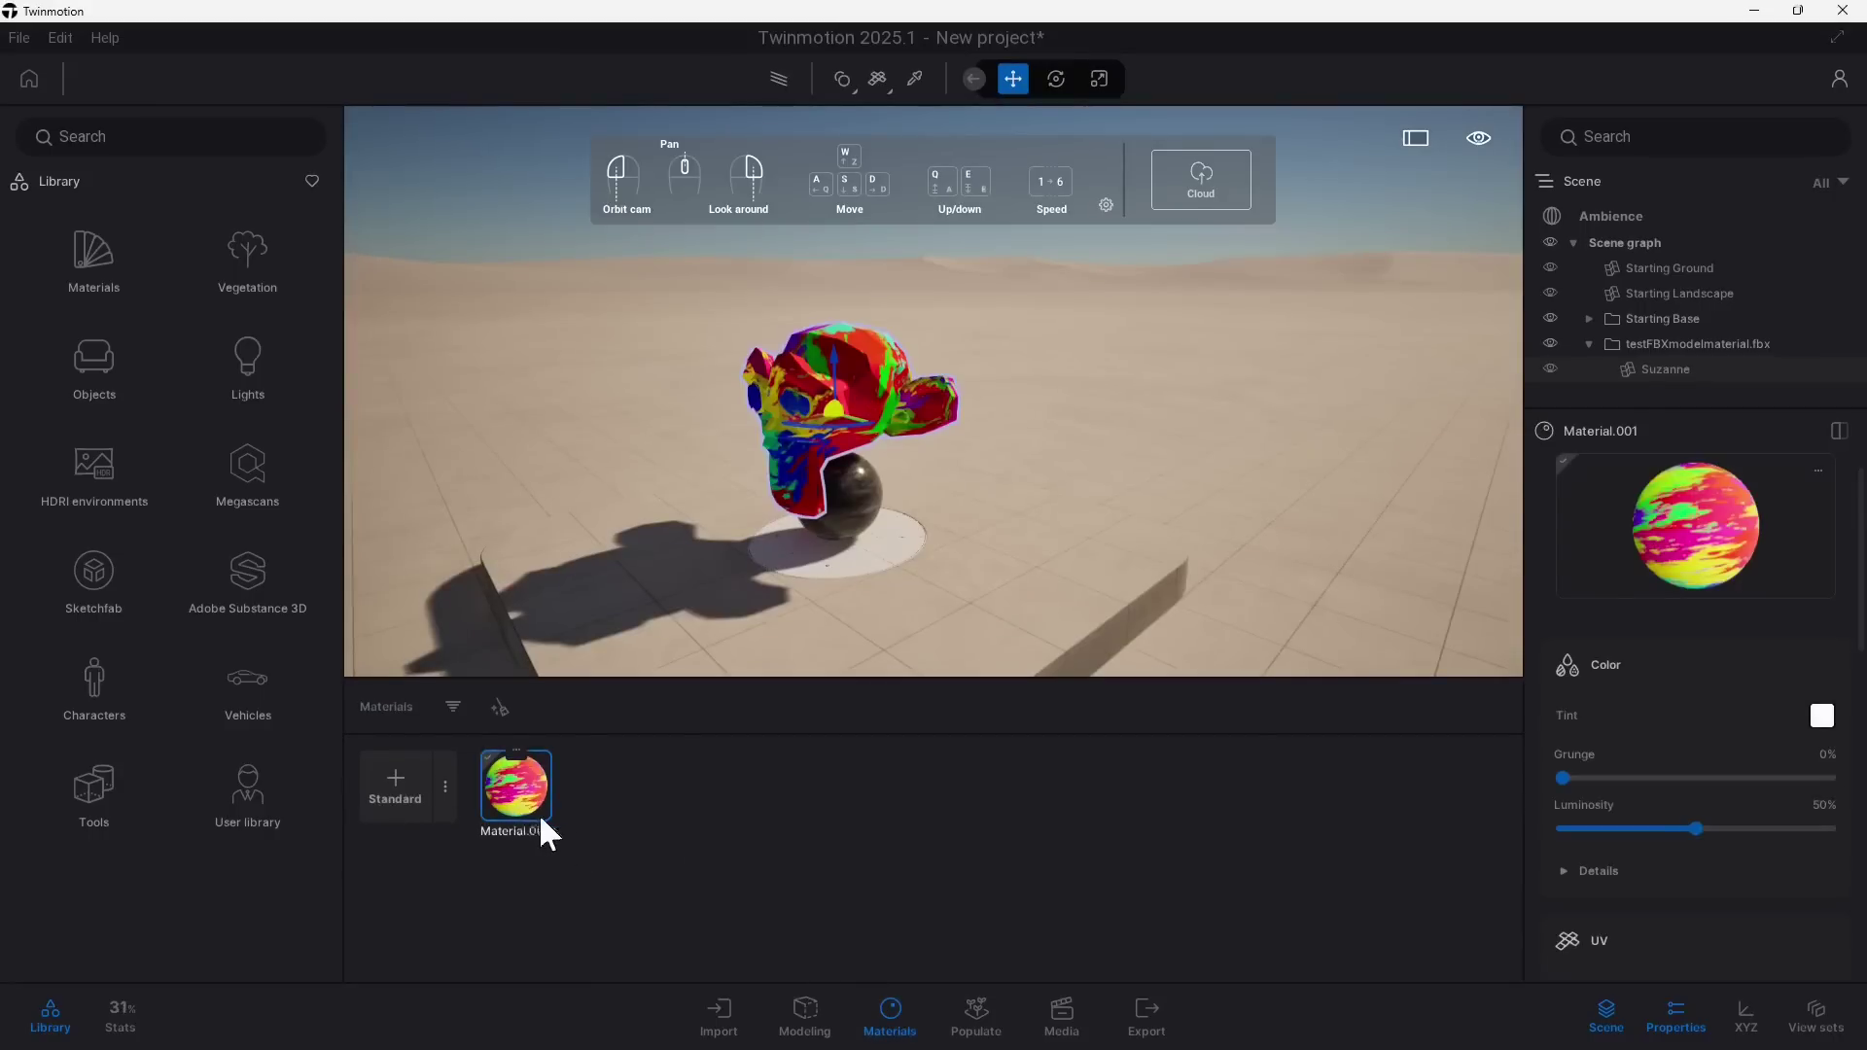
scroll(817, 477, "up", 3)
middle_click_drag(817, 476, 924, 520)
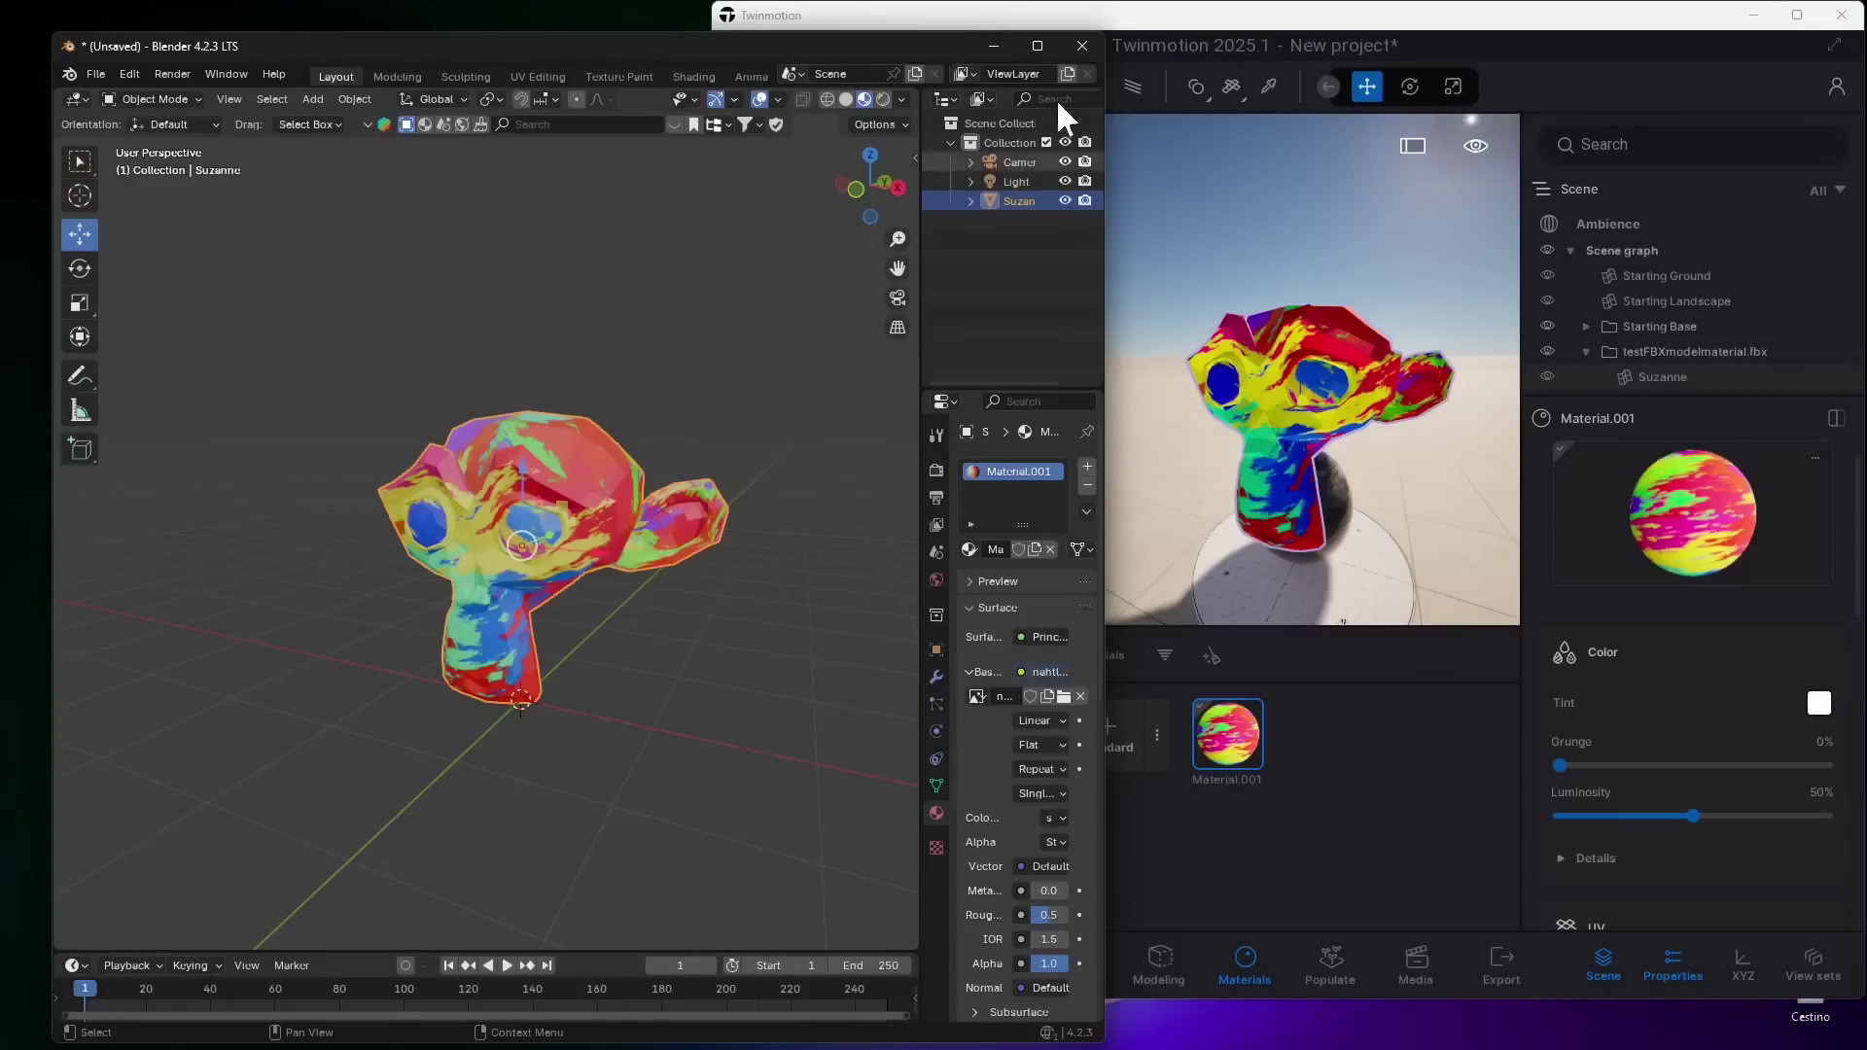
Switch to Blender, maximize its window, and open the Shading workspace for the monkey
left_click(1039, 46)
middle_click_drag(772, 651, 743, 432)
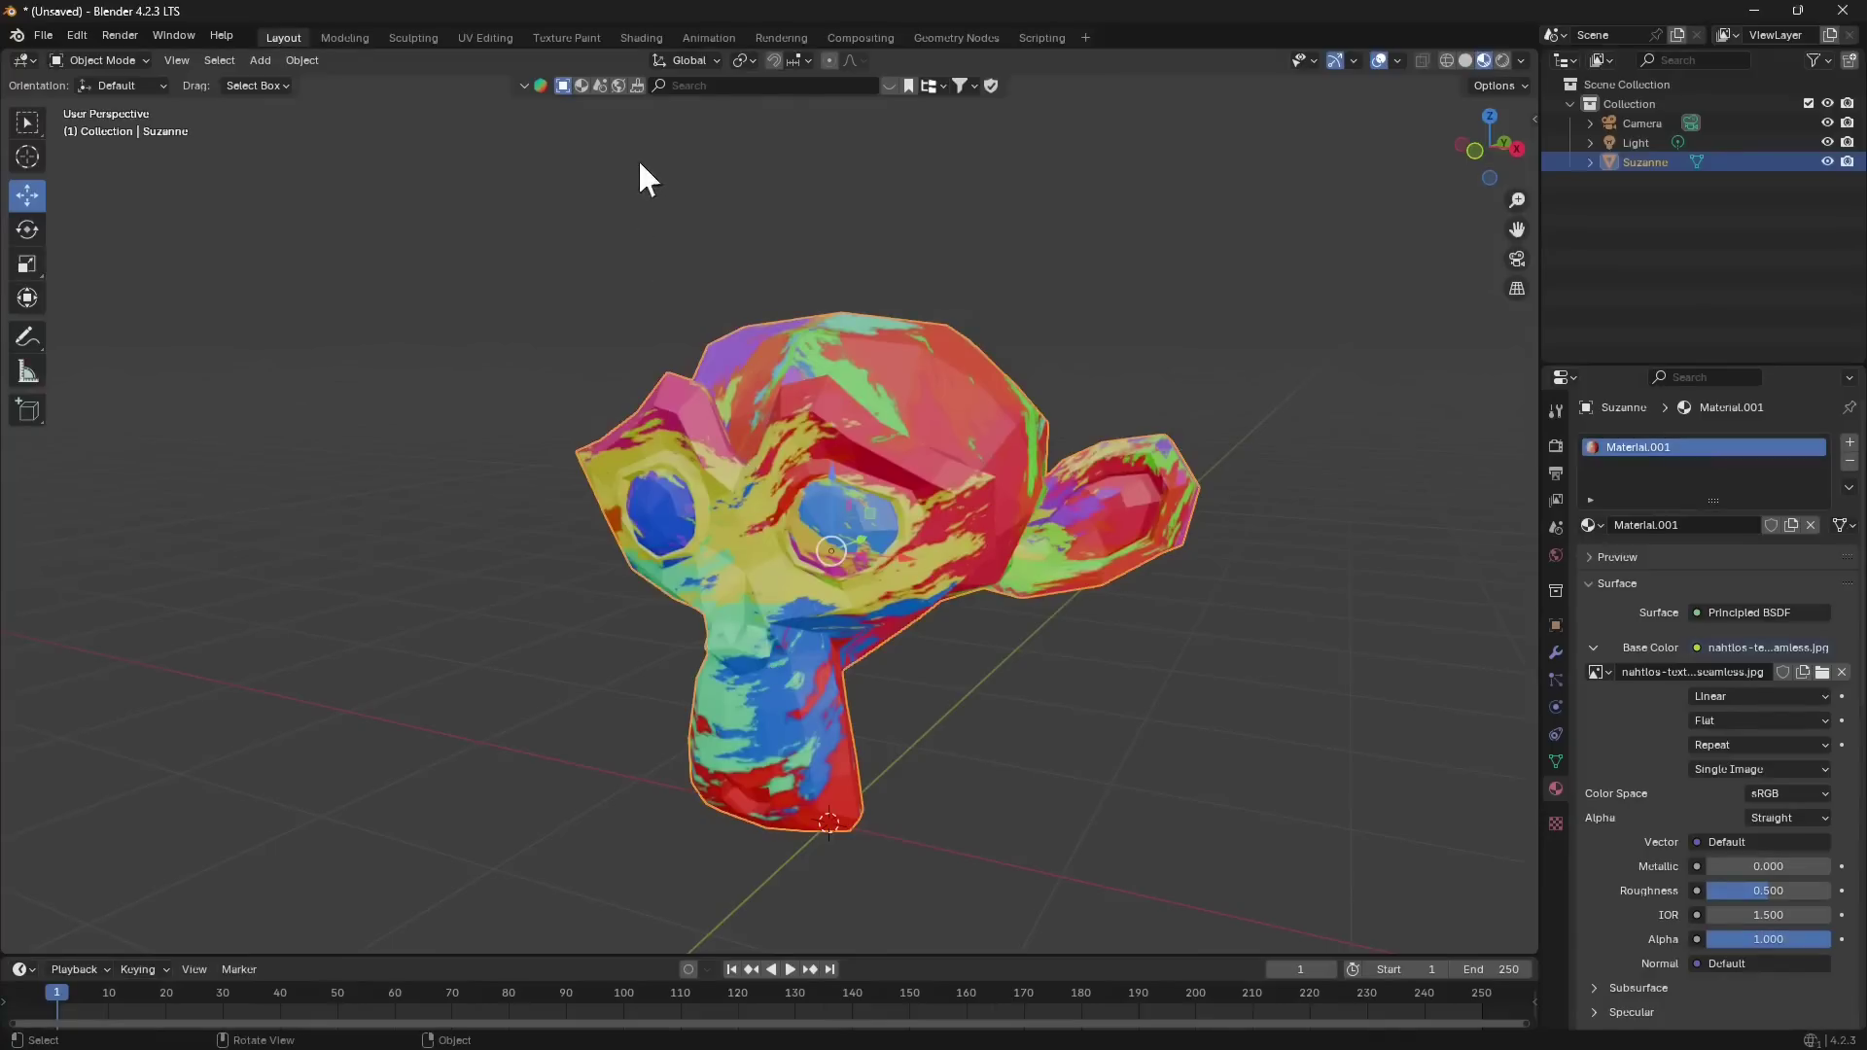
left_click(642, 38)
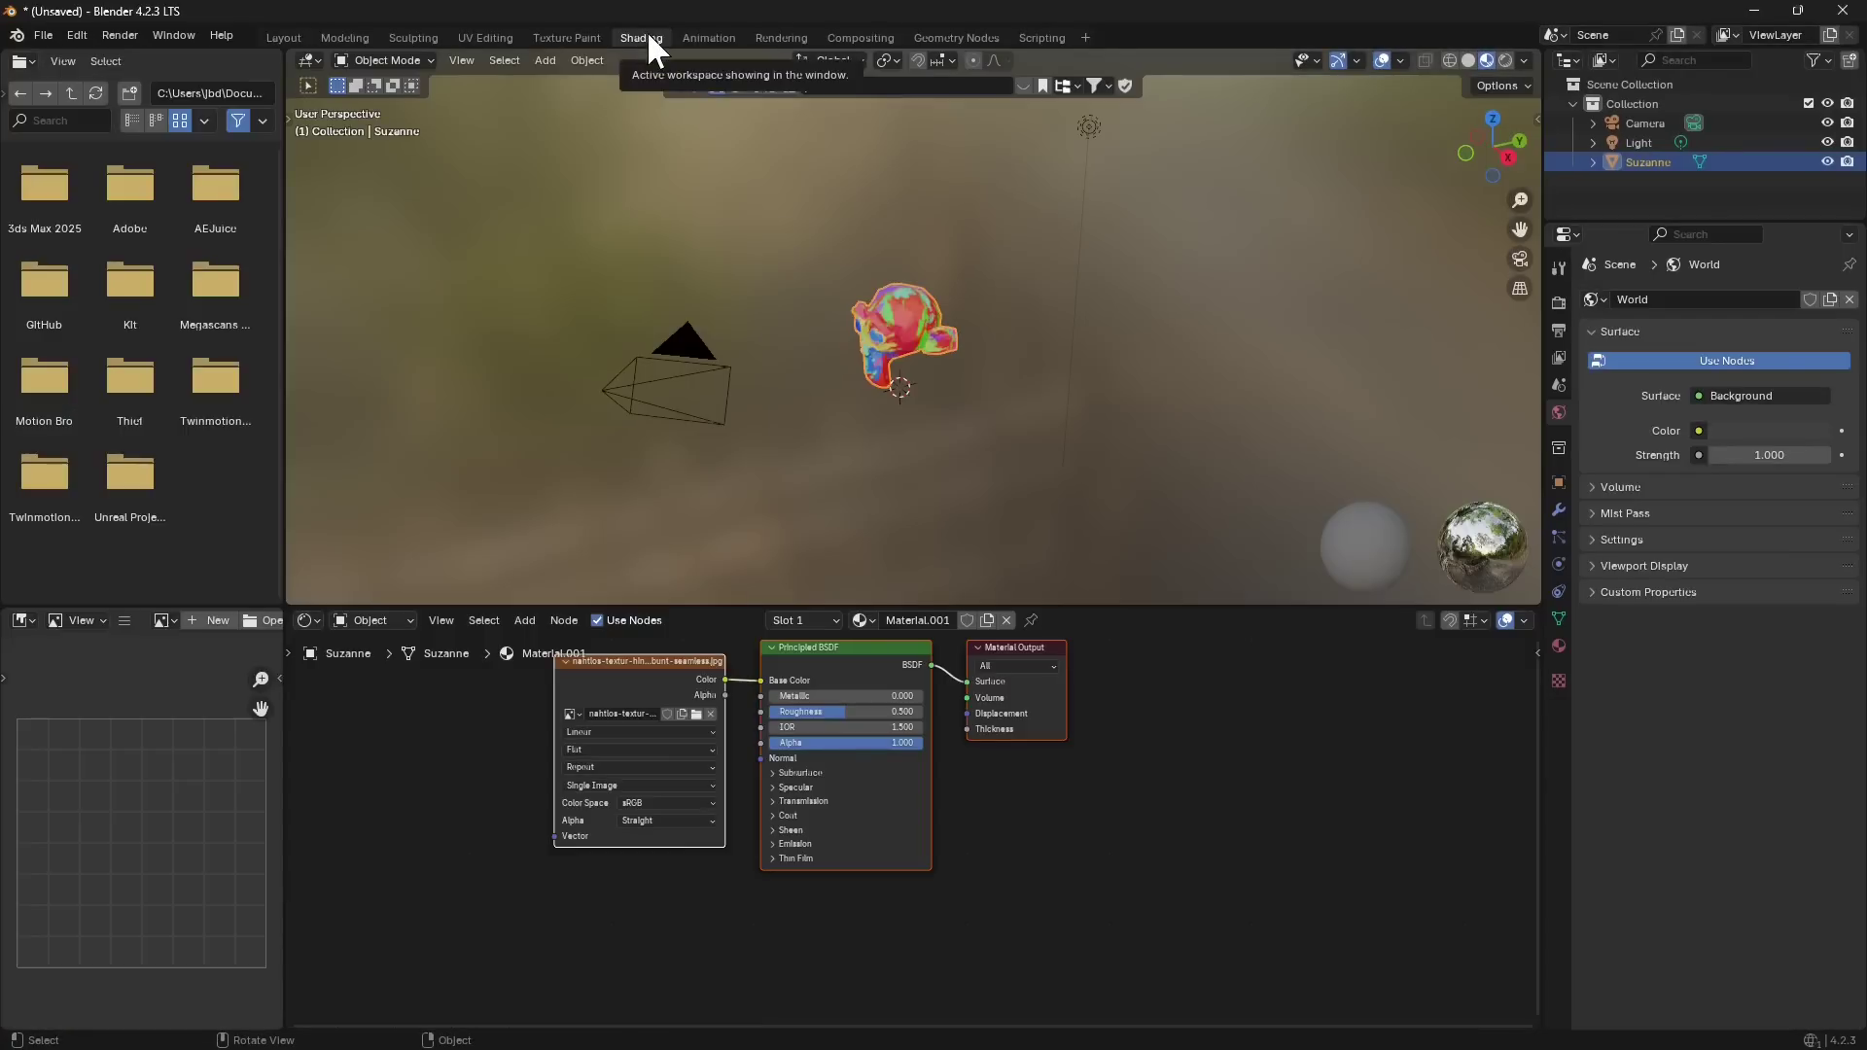
Spread out the Principled BSDF and Material Output nodes of Material.001 and look at the textured monkey
middle_click_drag(1075, 721, 1096, 826)
left_click_drag(1068, 764, 1263, 708)
left_click_drag(876, 775, 950, 730)
scroll(836, 319, "up", 4)
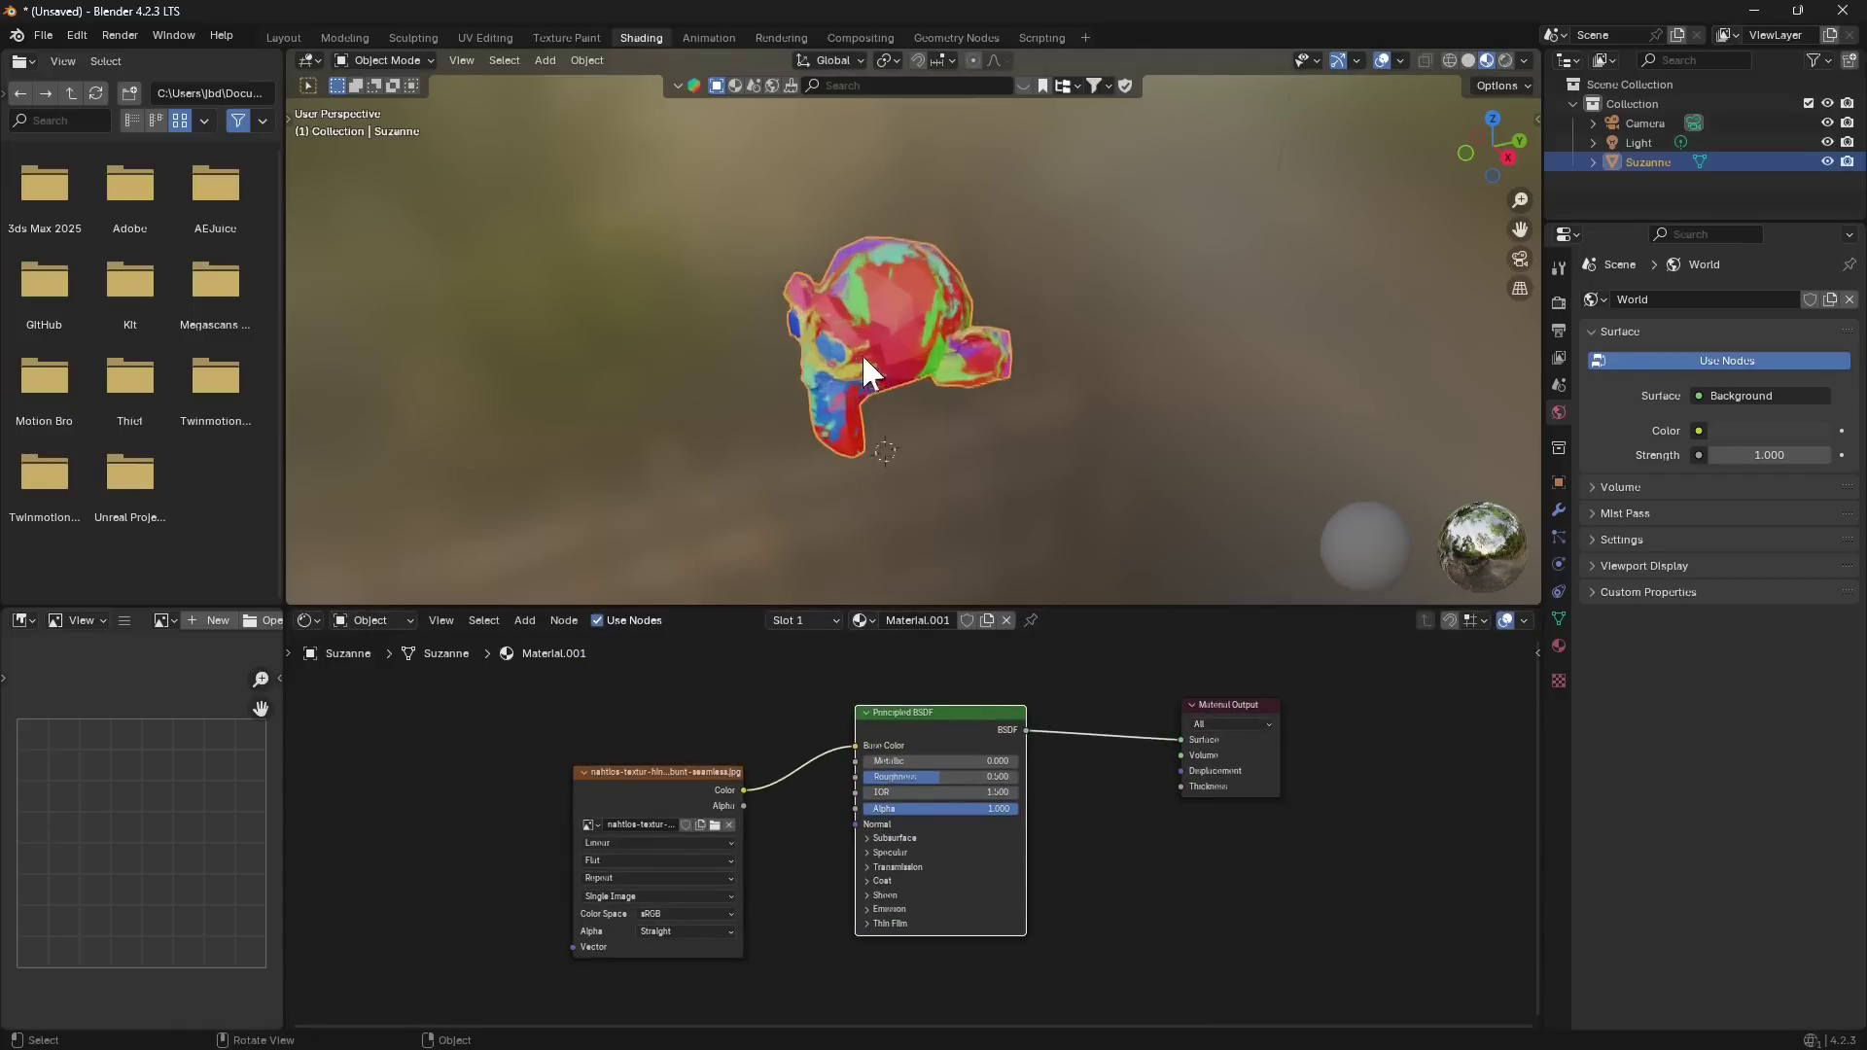
middle_click_drag(861, 353, 877, 338)
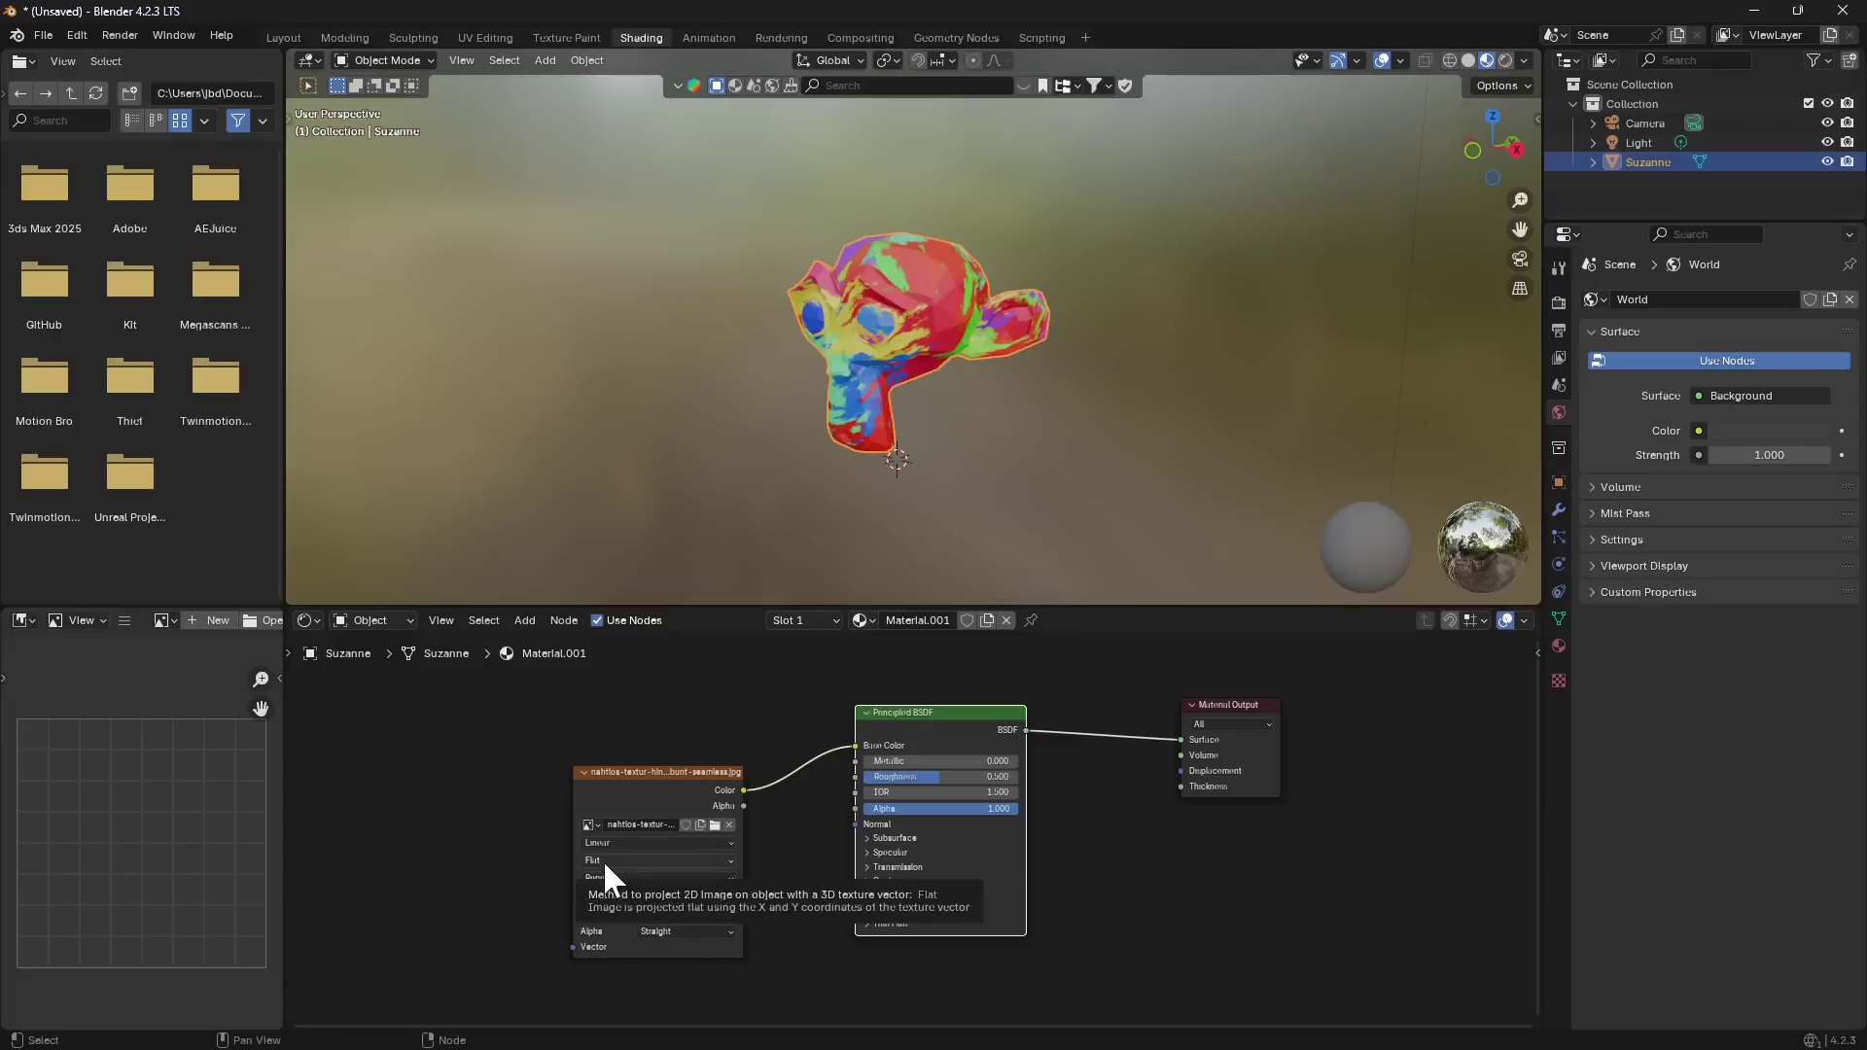
Pack all external resources, including the monkey's texture image, into the Blender file
scroll(715, 874, "up", 1)
scroll(715, 869, "up", 4)
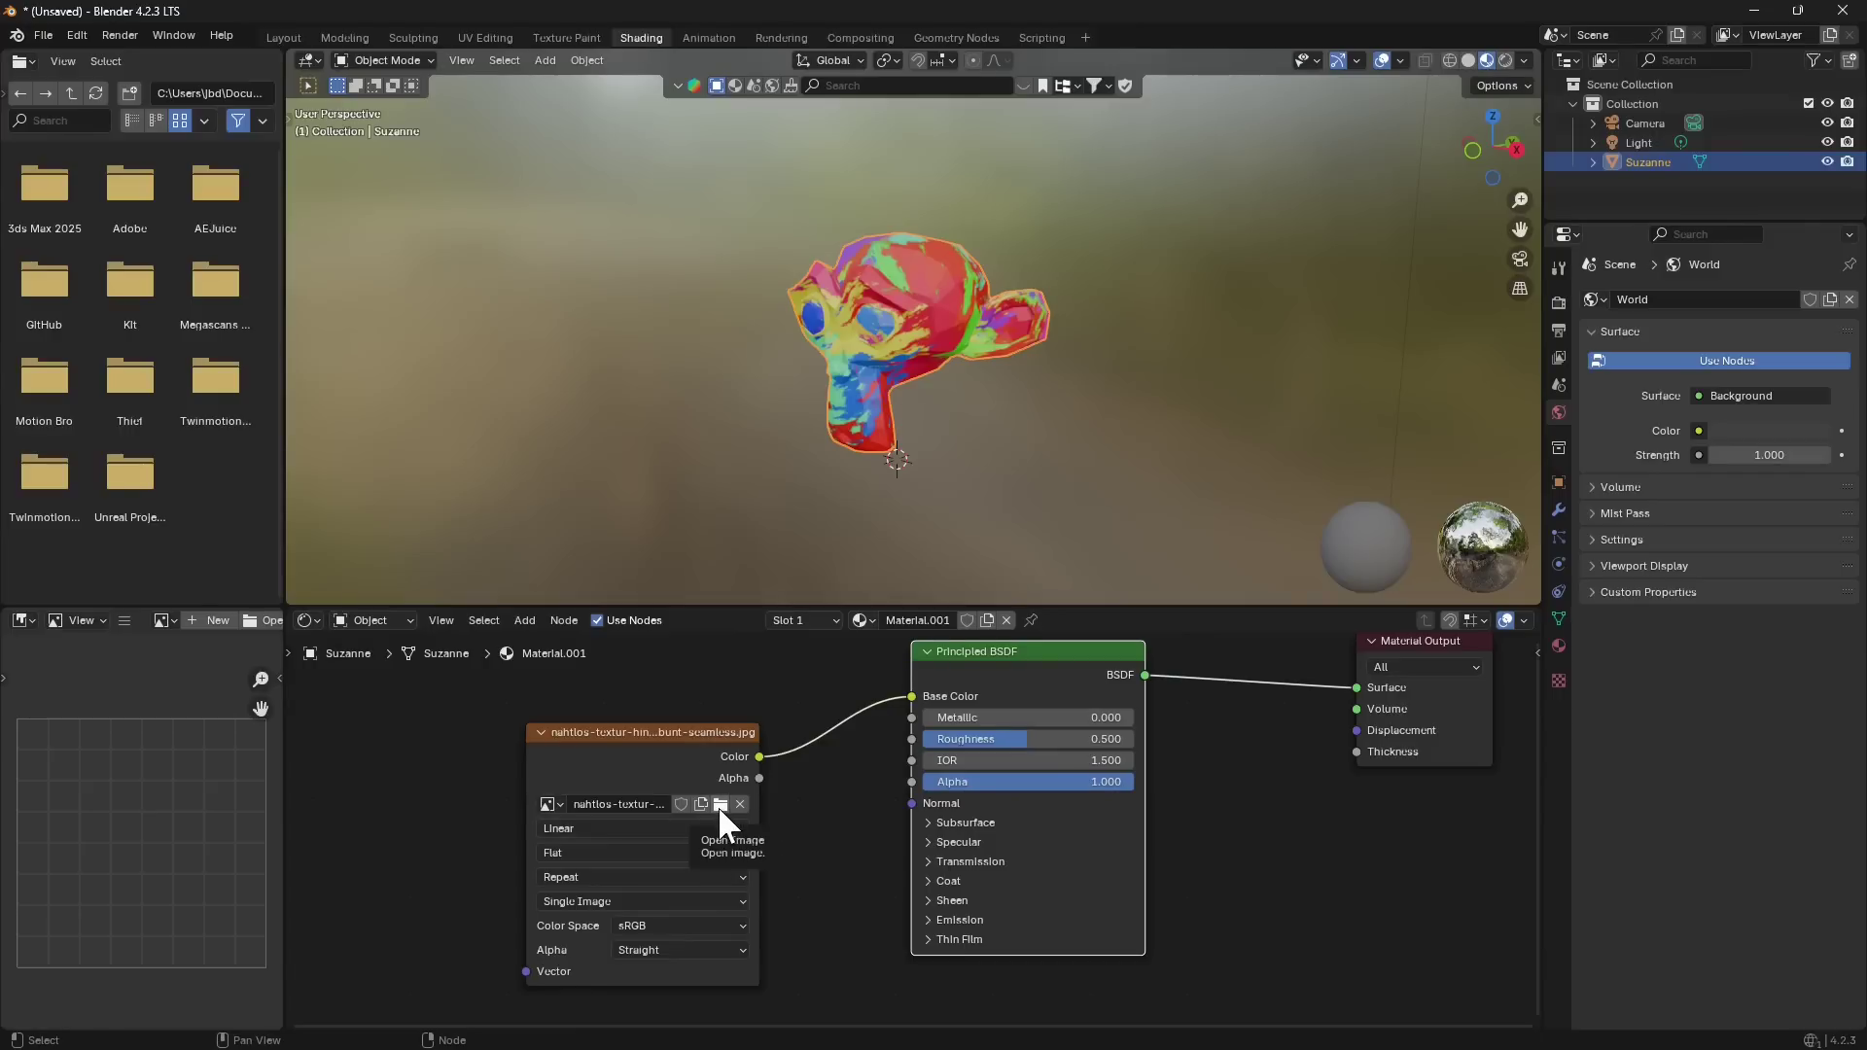
middle_click_drag(888, 803, 832, 818)
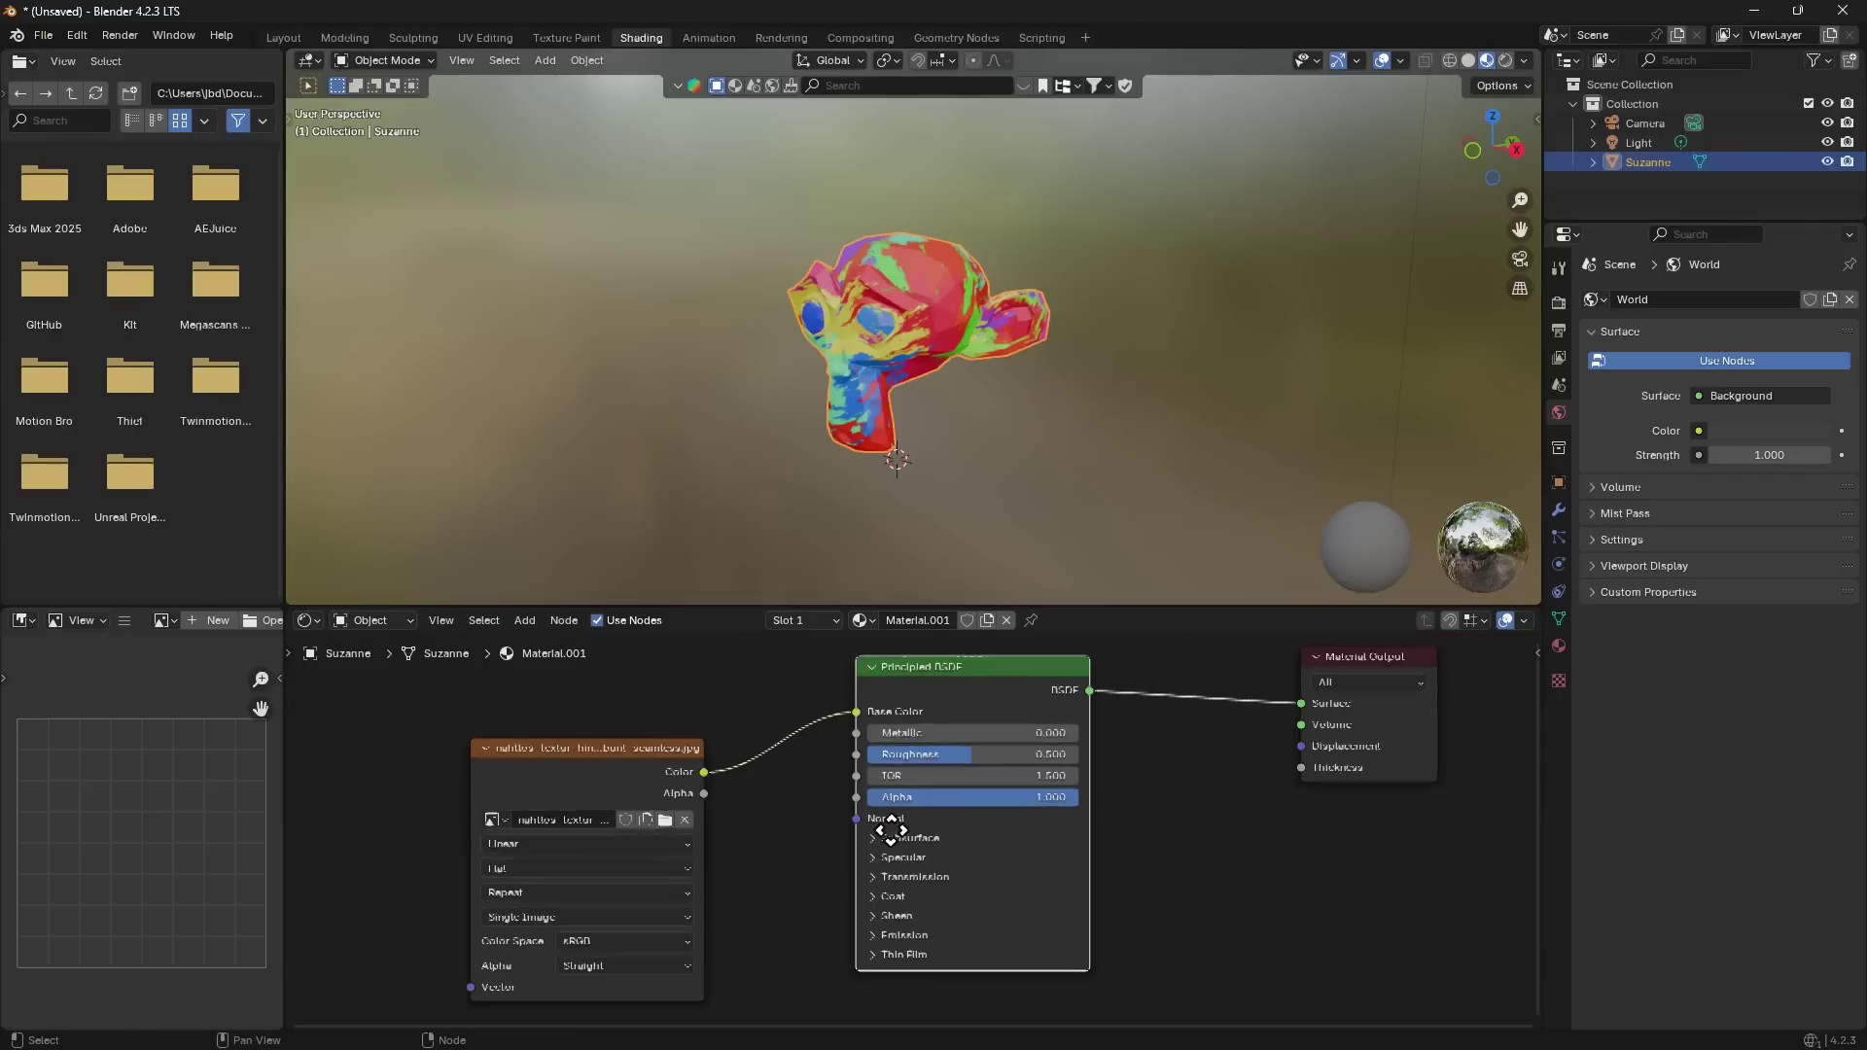
left_click(44, 35)
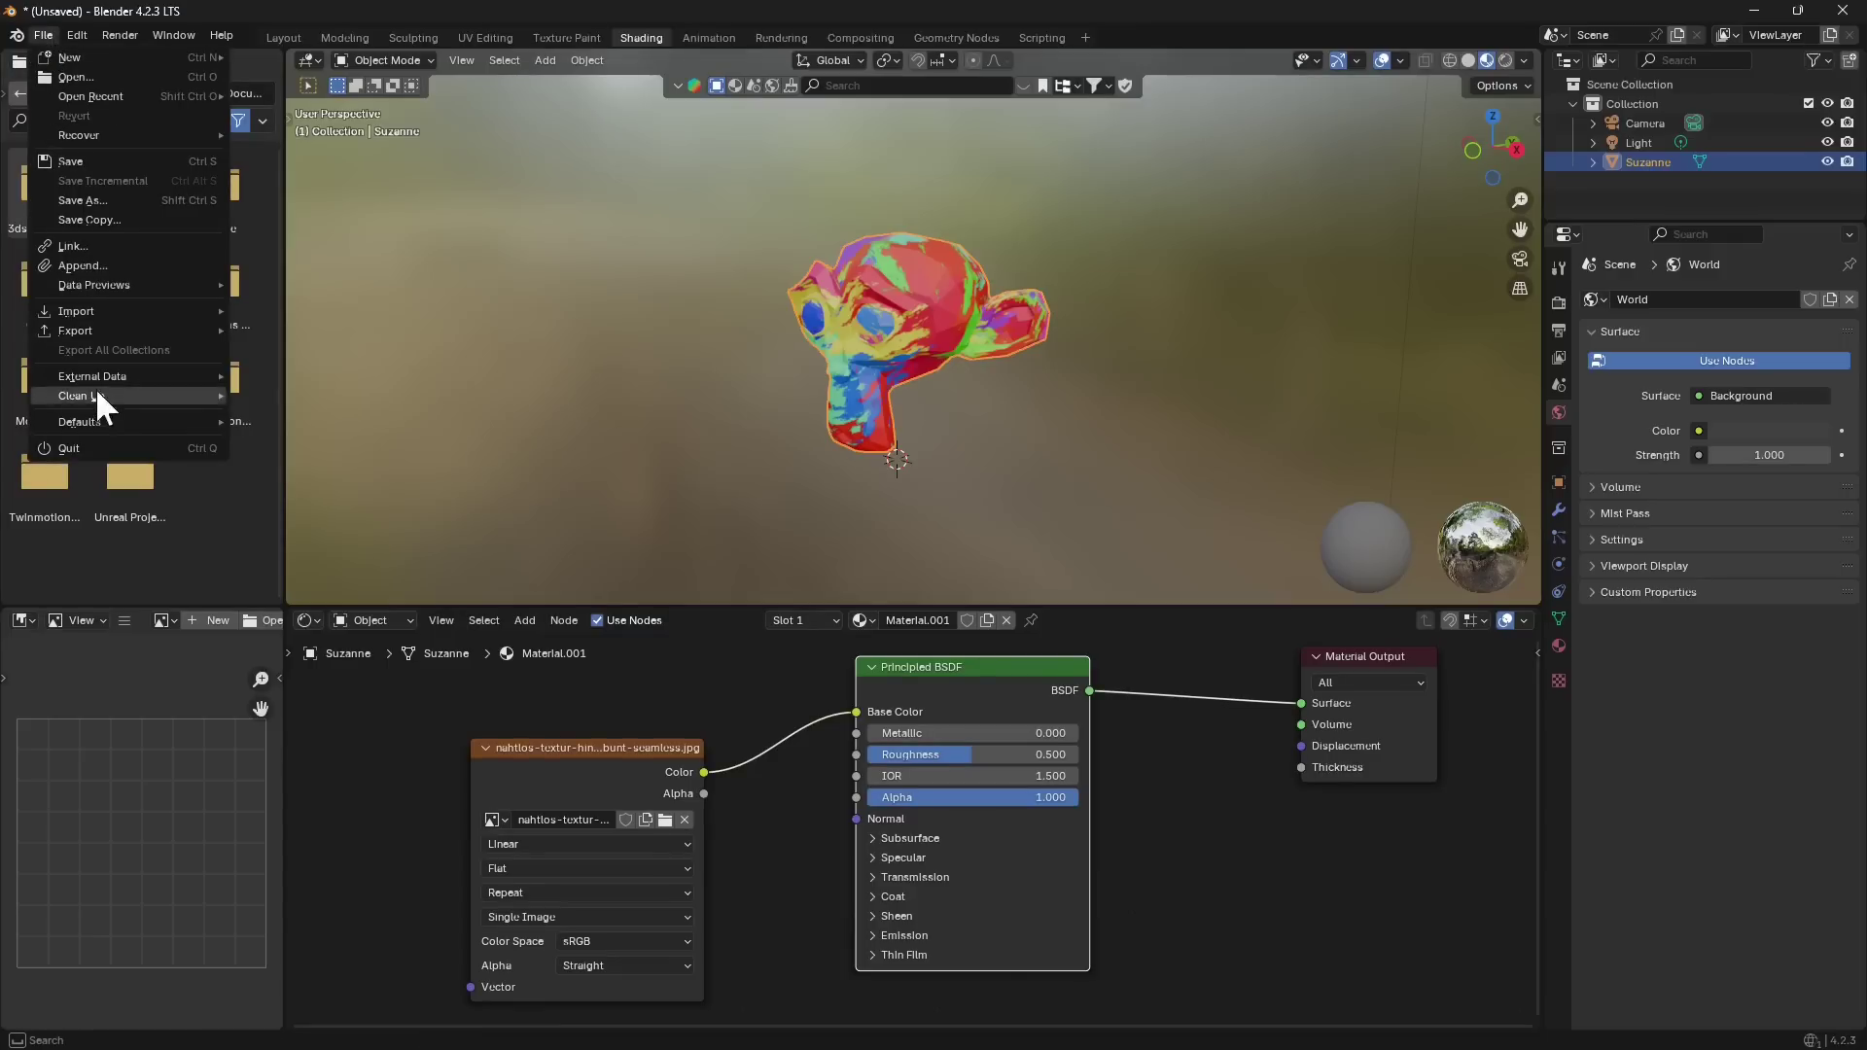
mouse_move(103, 378)
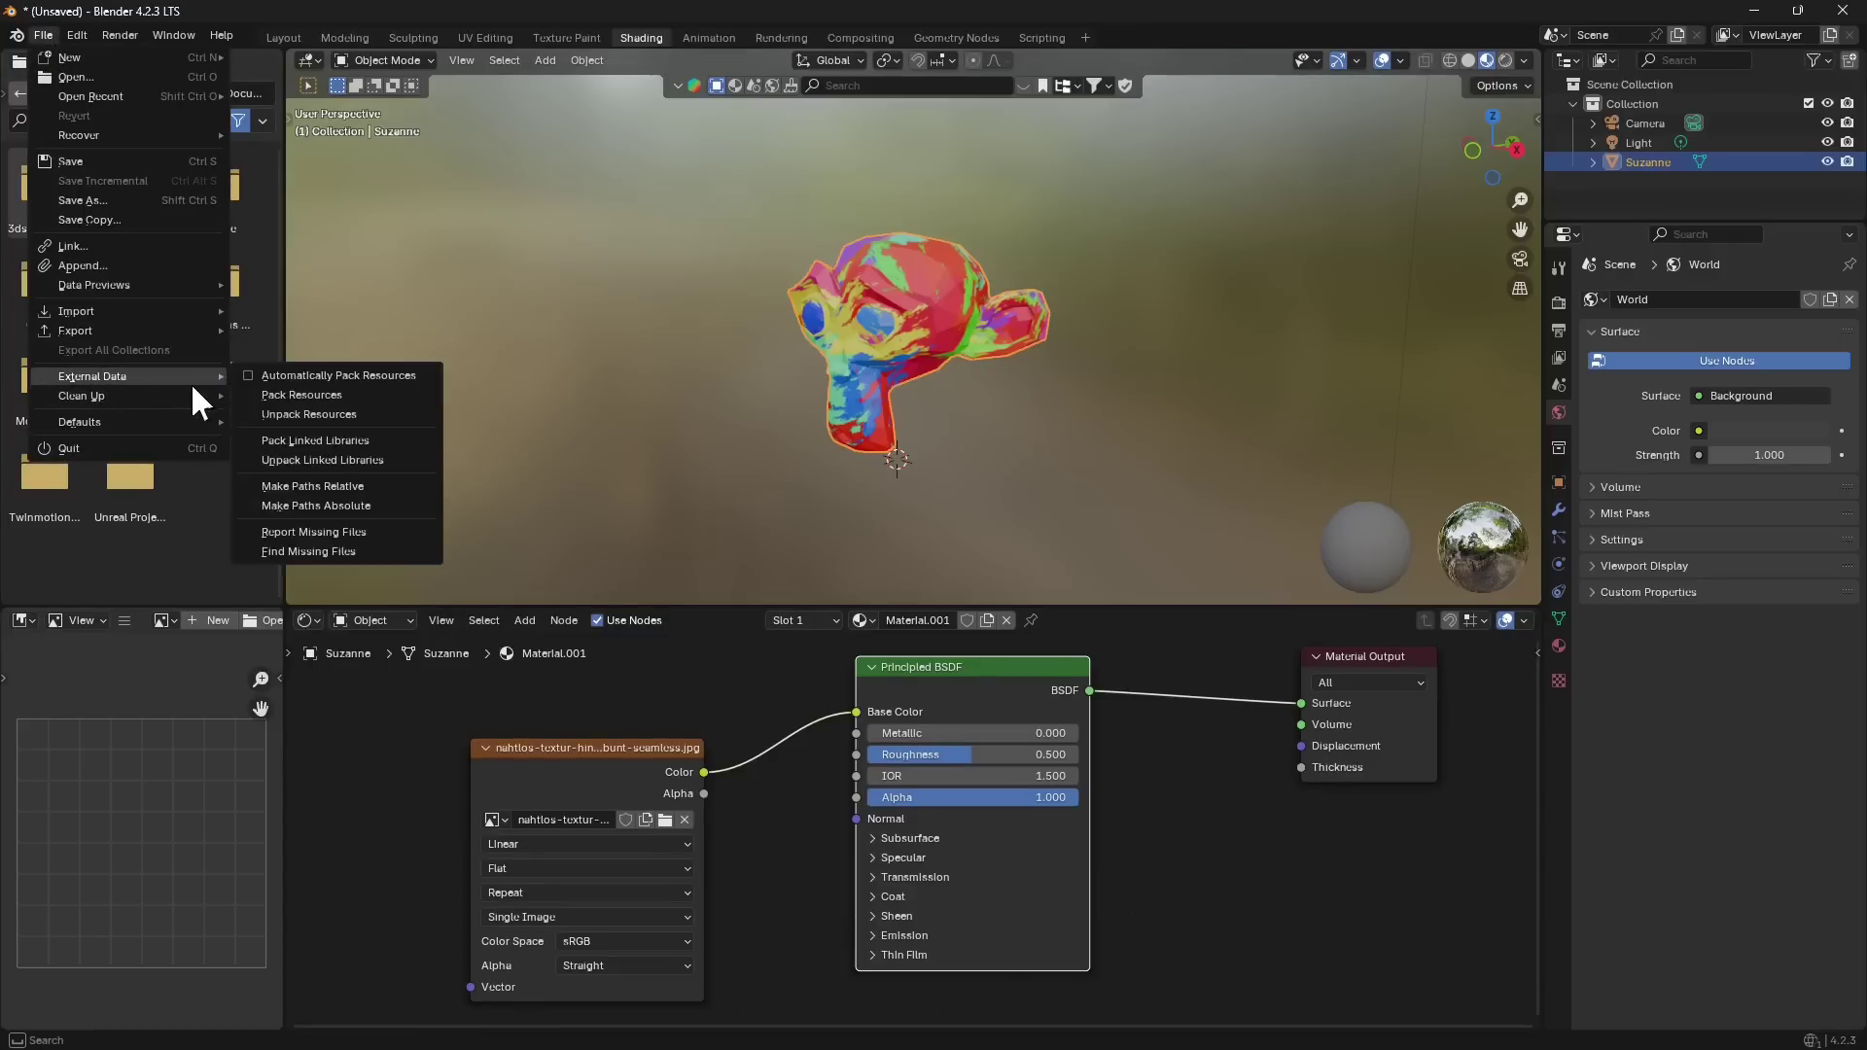
left_click(318, 394)
left_click(436, 750)
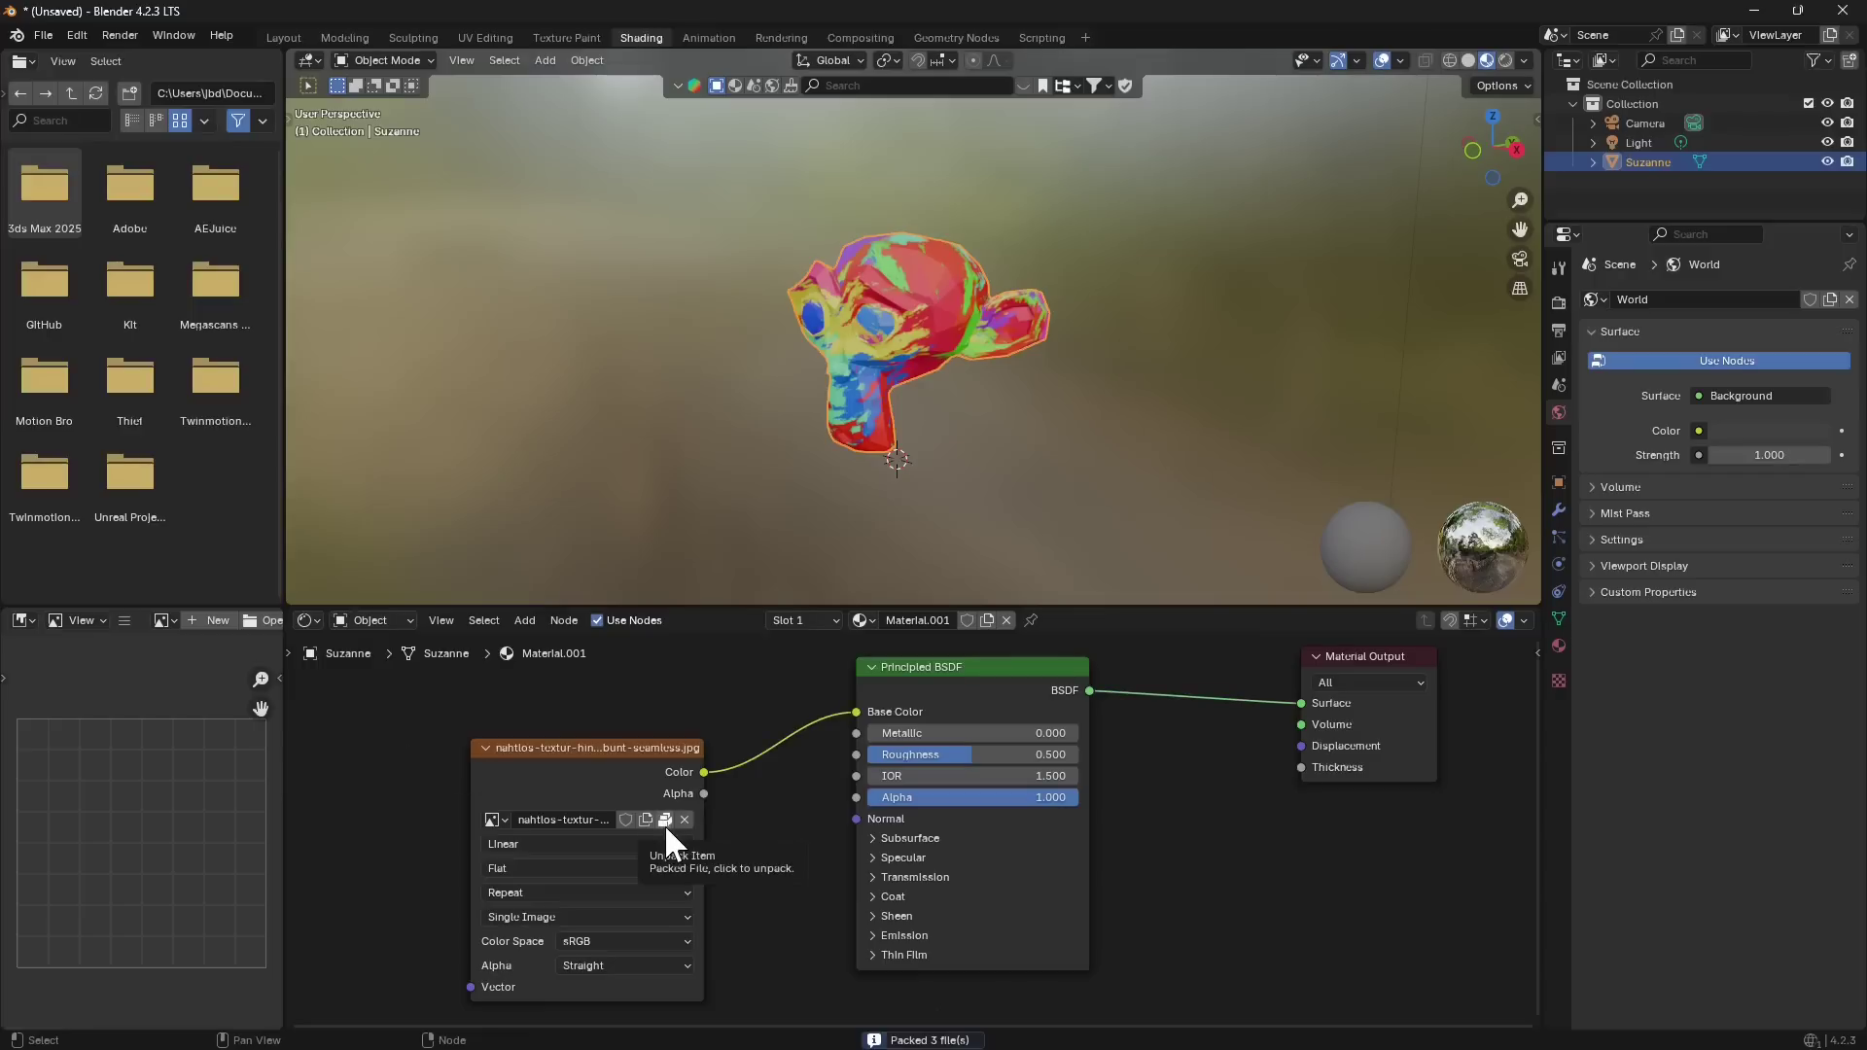
Check the packed-file indicator on the image texture node and select the node
scroll(560, 831, "up", 2)
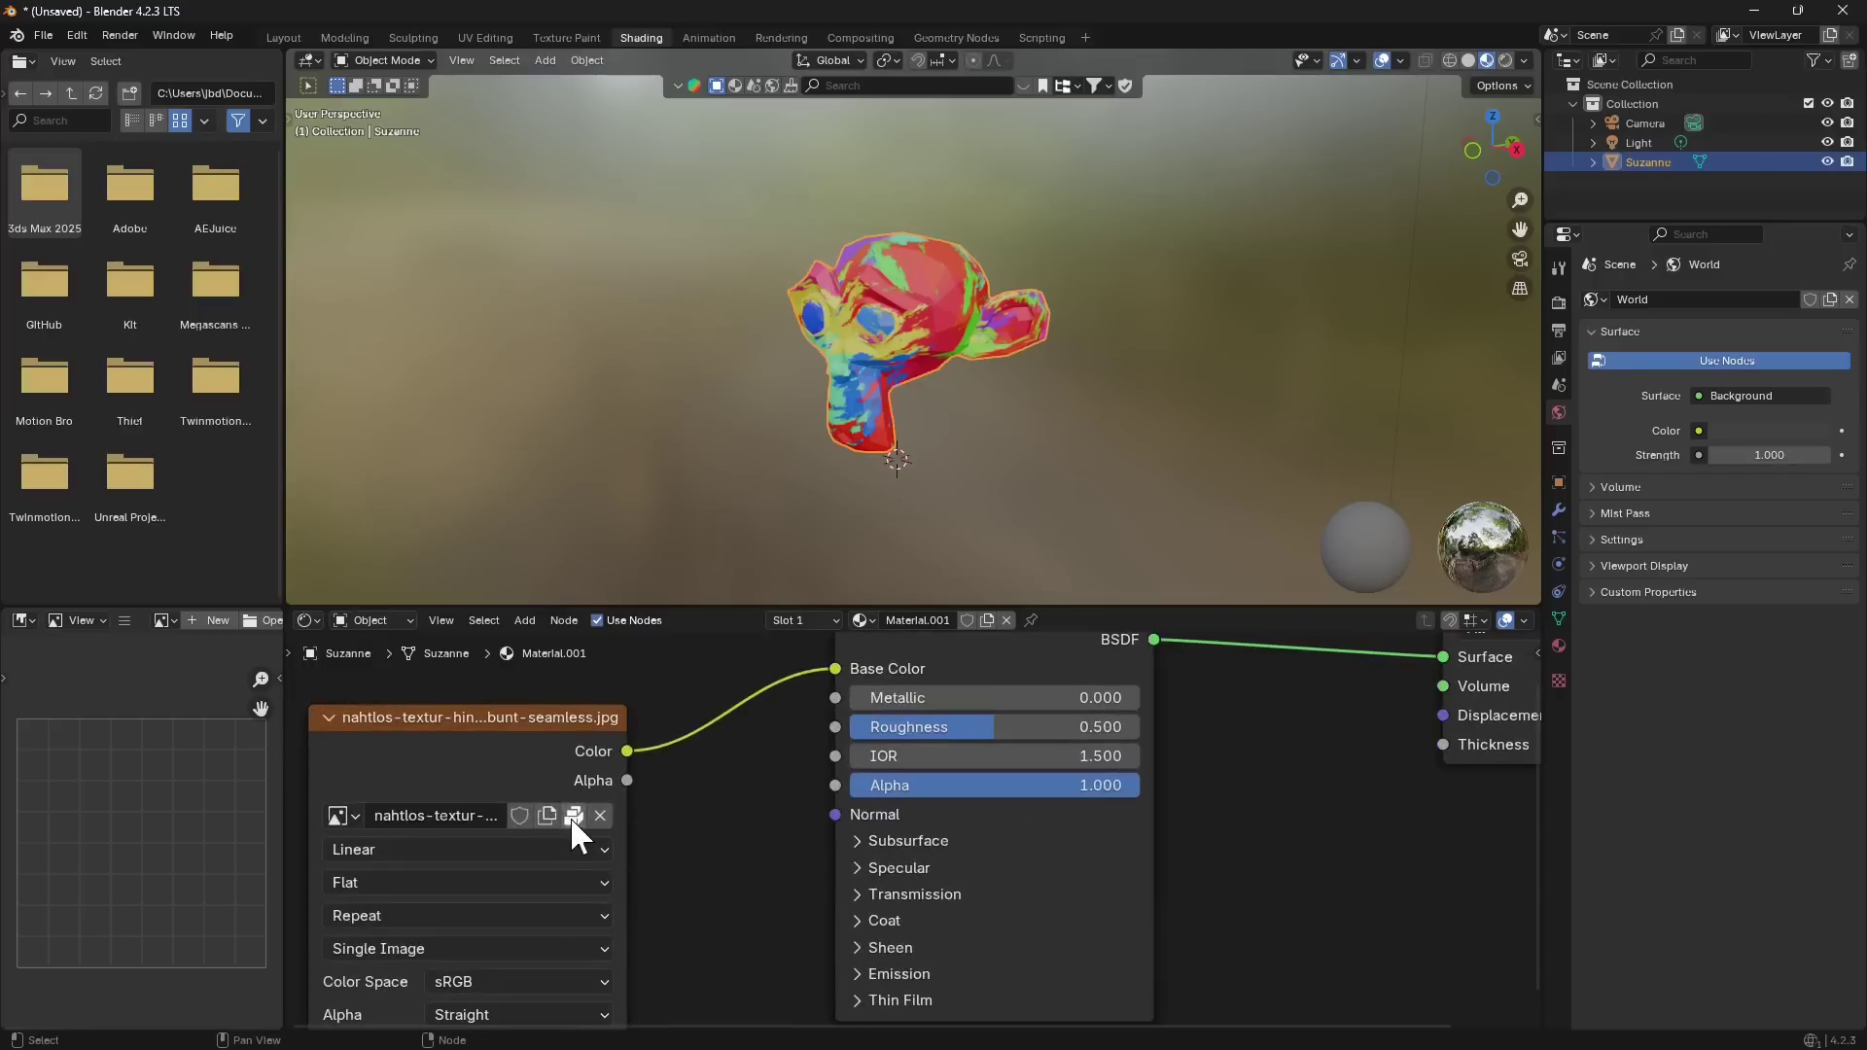
scroll(736, 836, "down", 2)
scroll(734, 830, "down", 1)
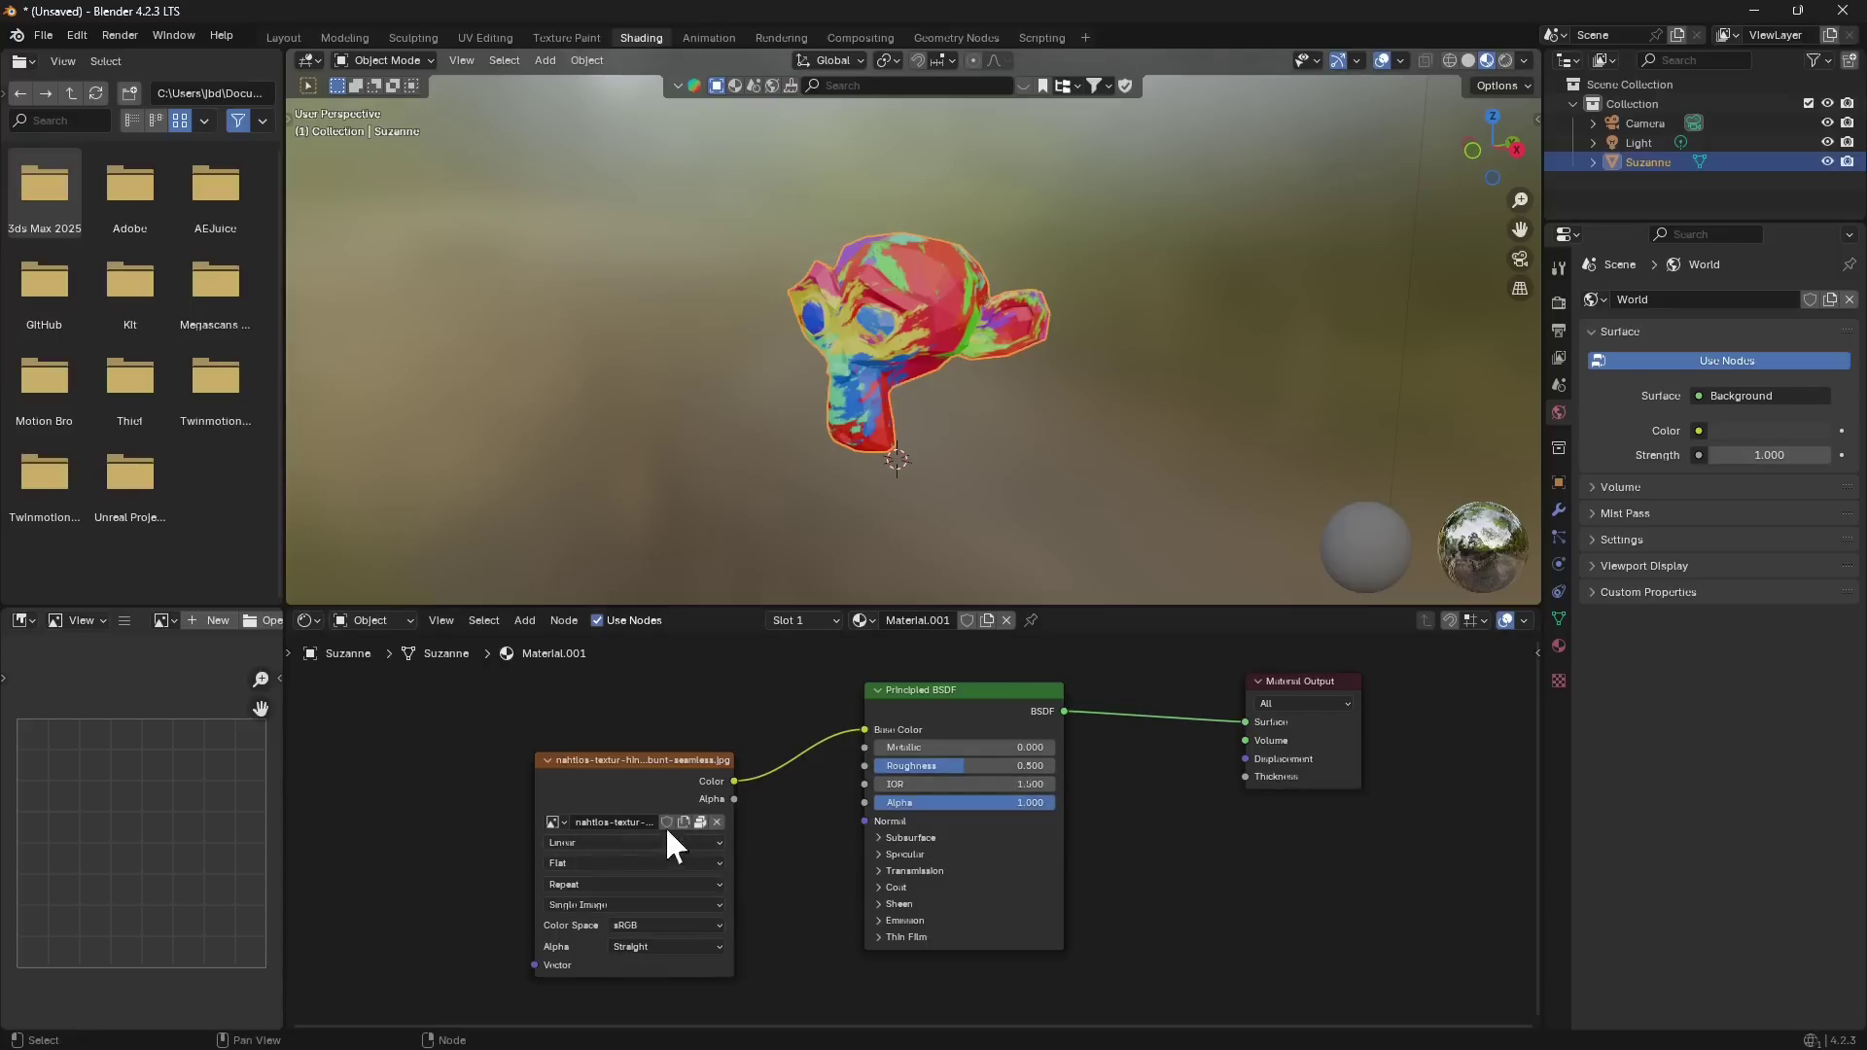
left_click(656, 794)
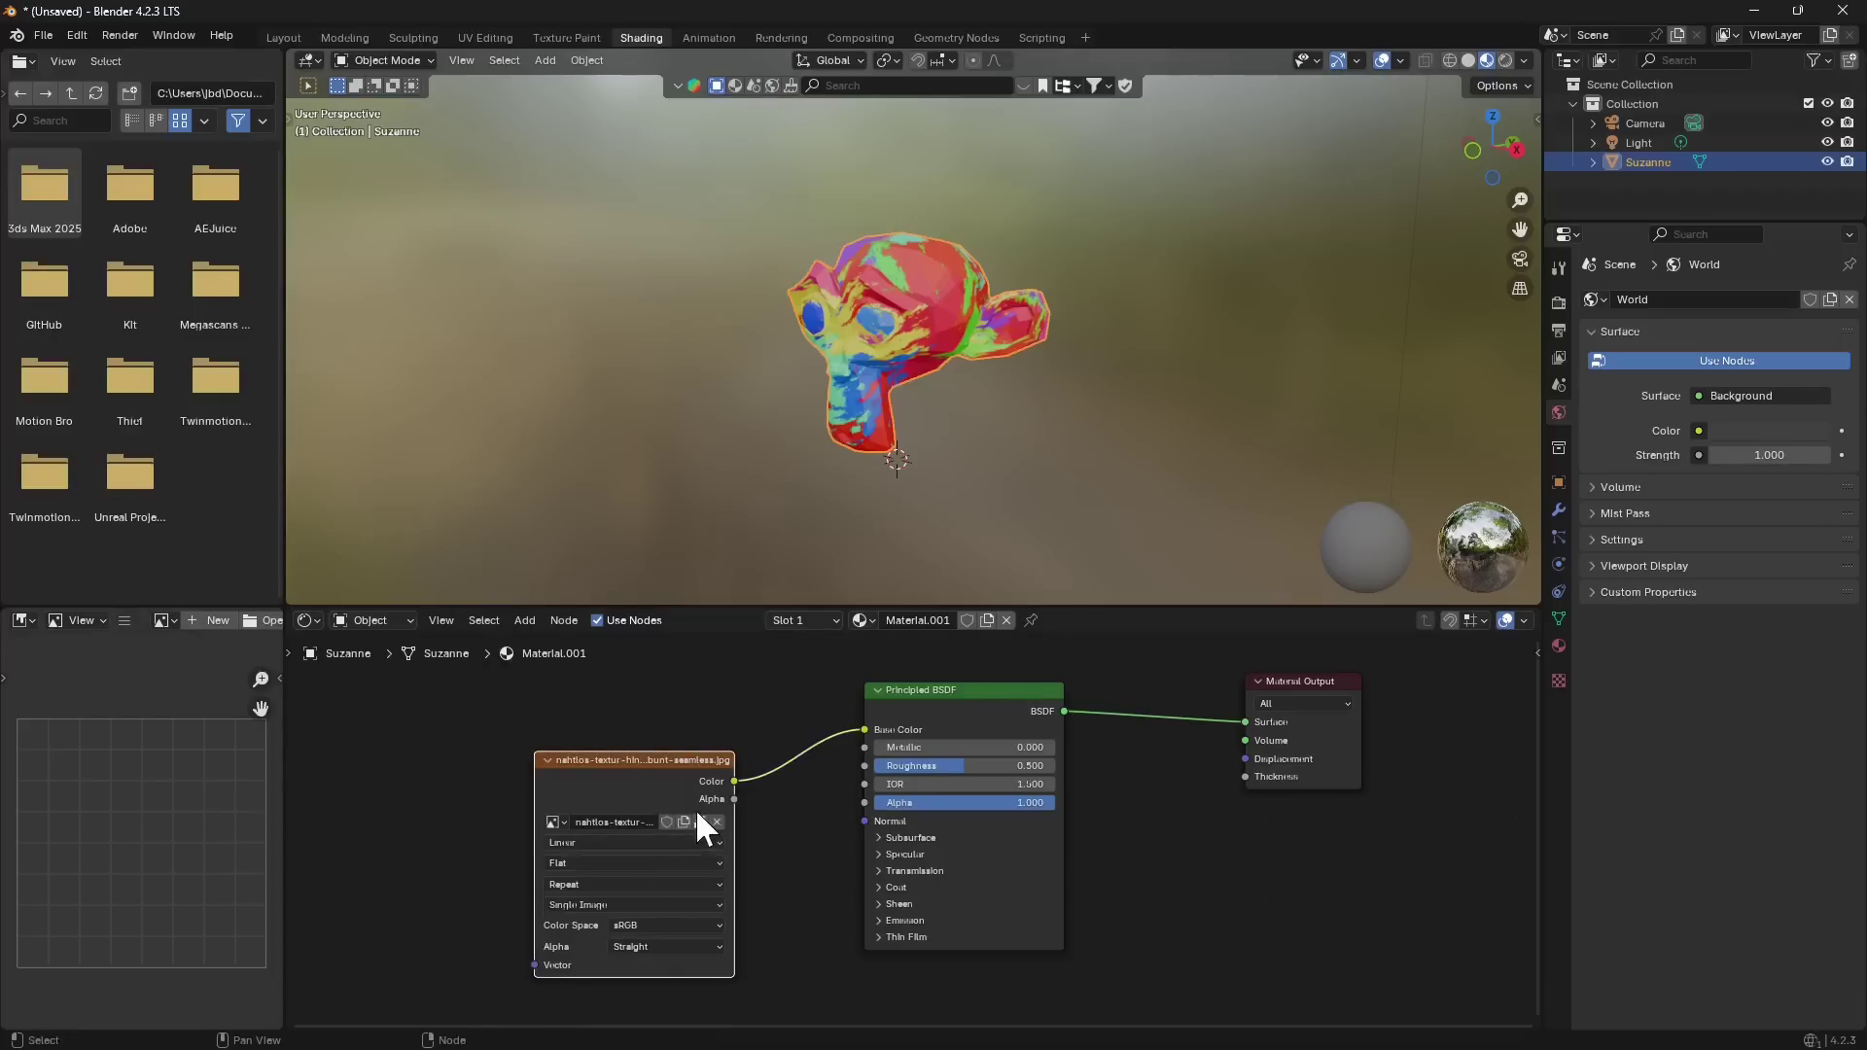
Open the FBX export dialog for the monkey, then reposition and enlarge the dialog window
left_click(634, 821)
left_click(652, 715)
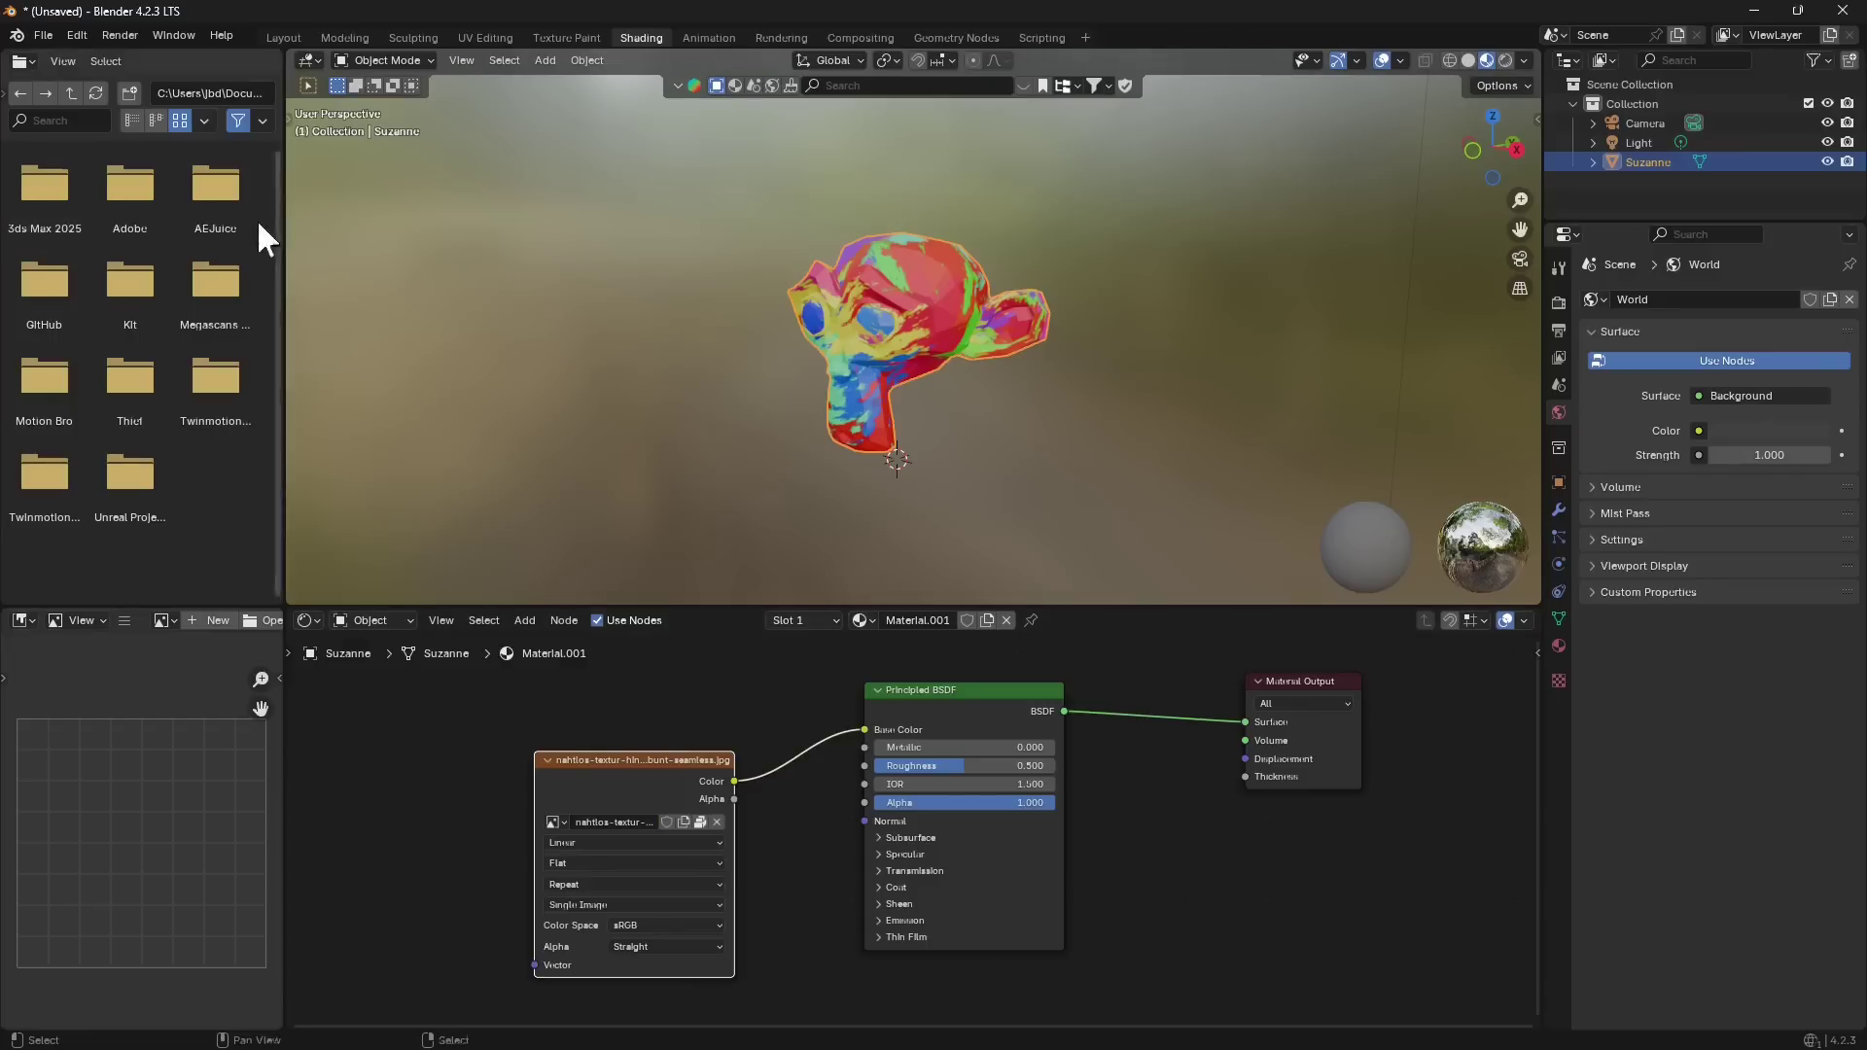
left_click(39, 37)
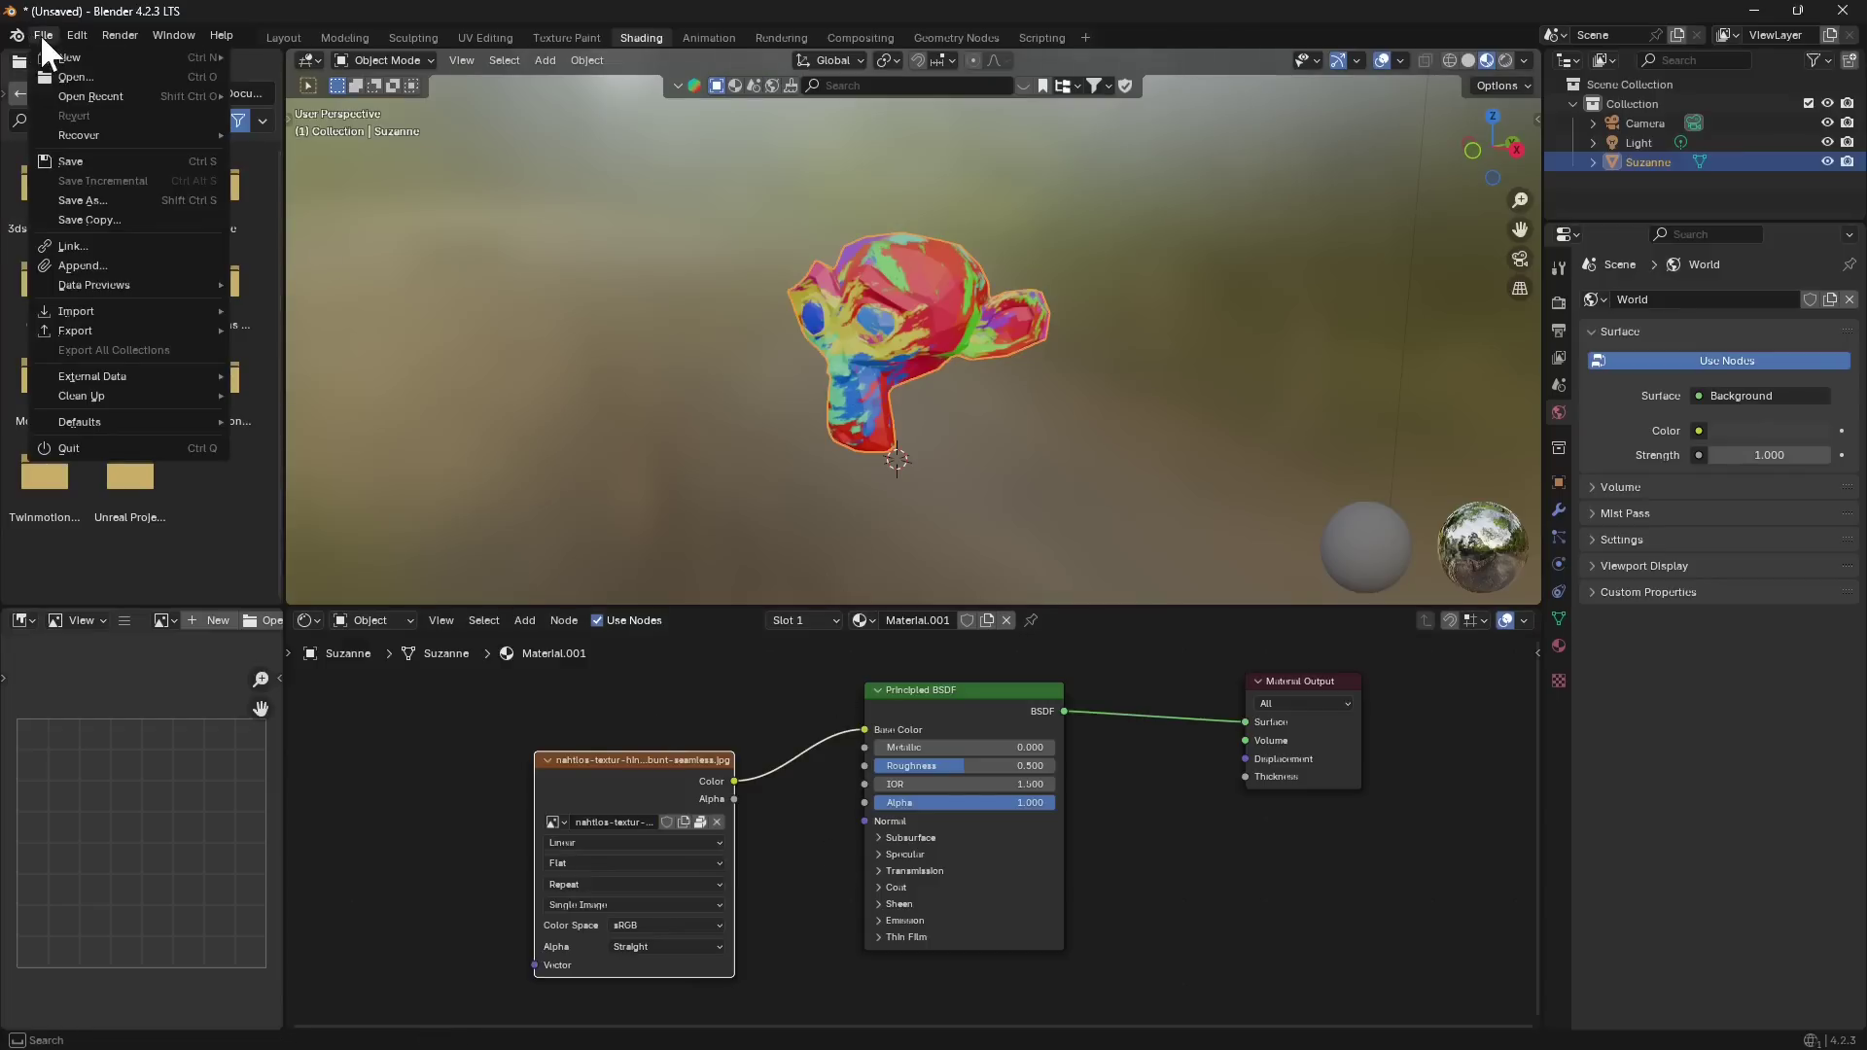
mouse_move(99, 324)
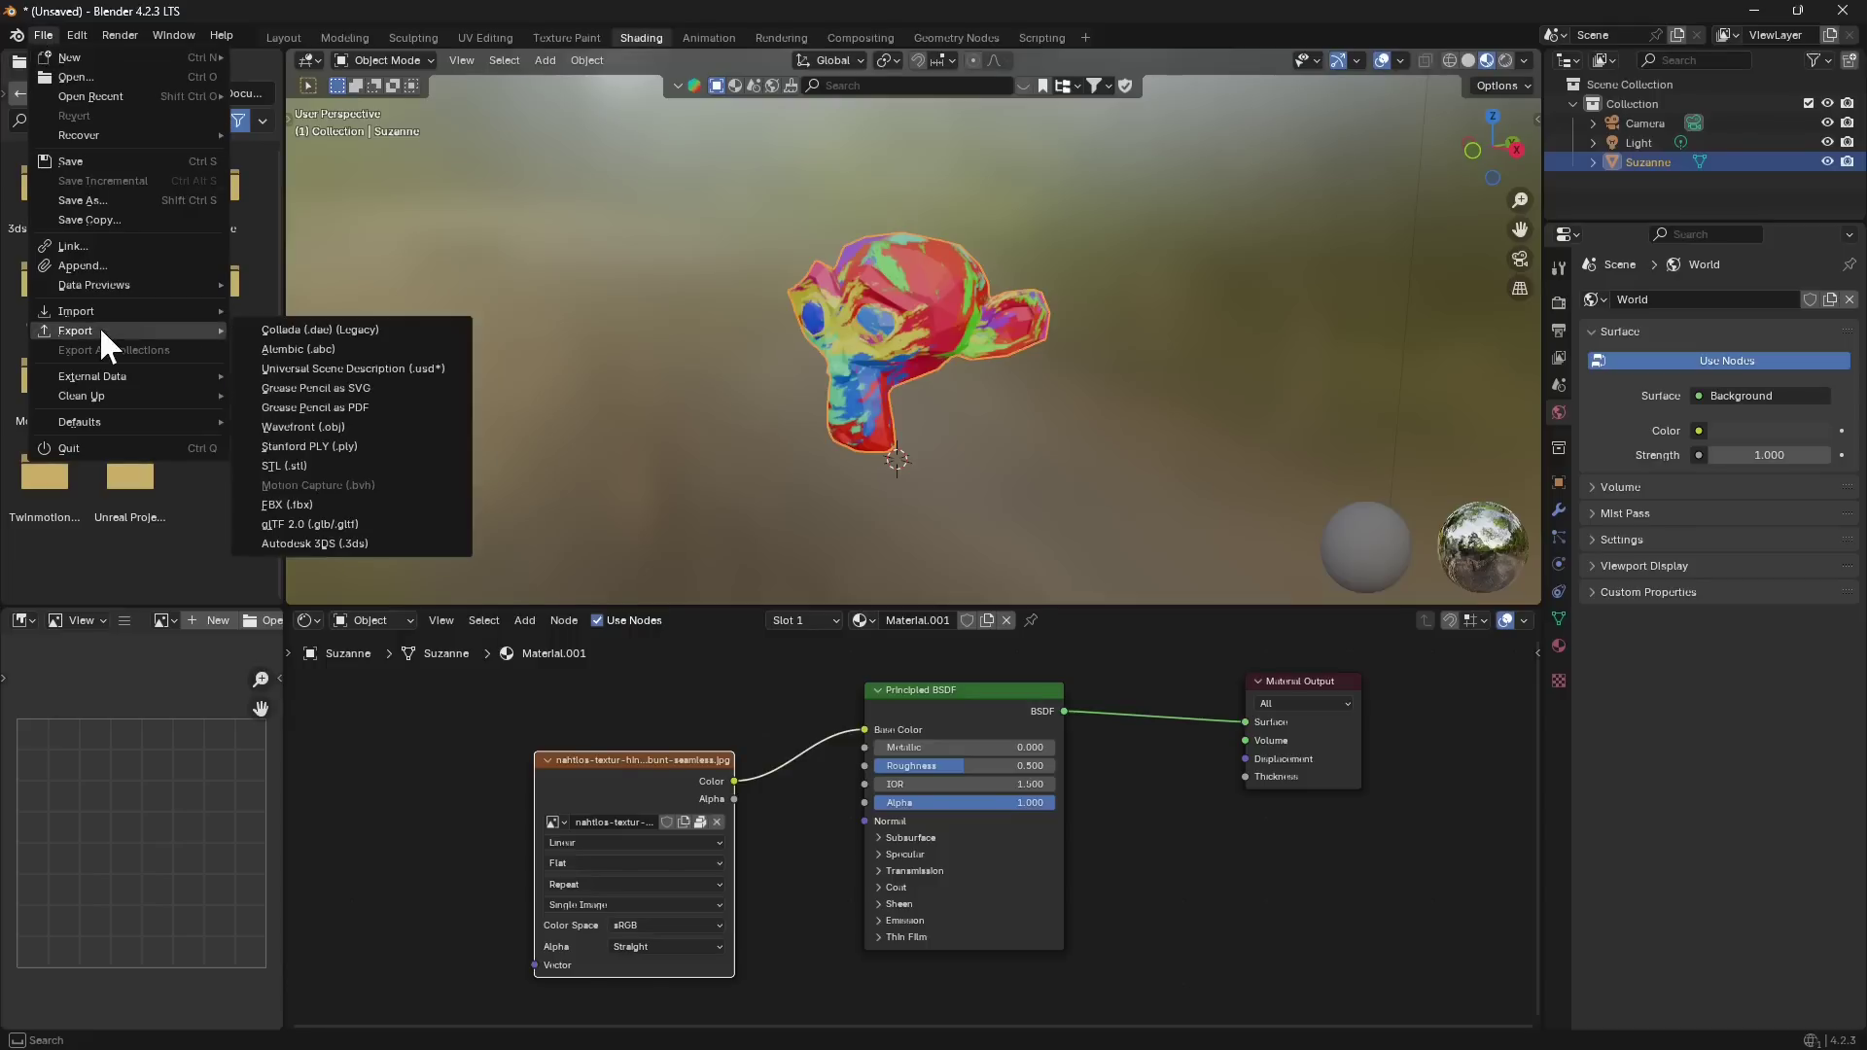
left_click(295, 505)
left_click_drag(838, 157, 725, 156)
left_click_drag(1334, 892, 1468, 992)
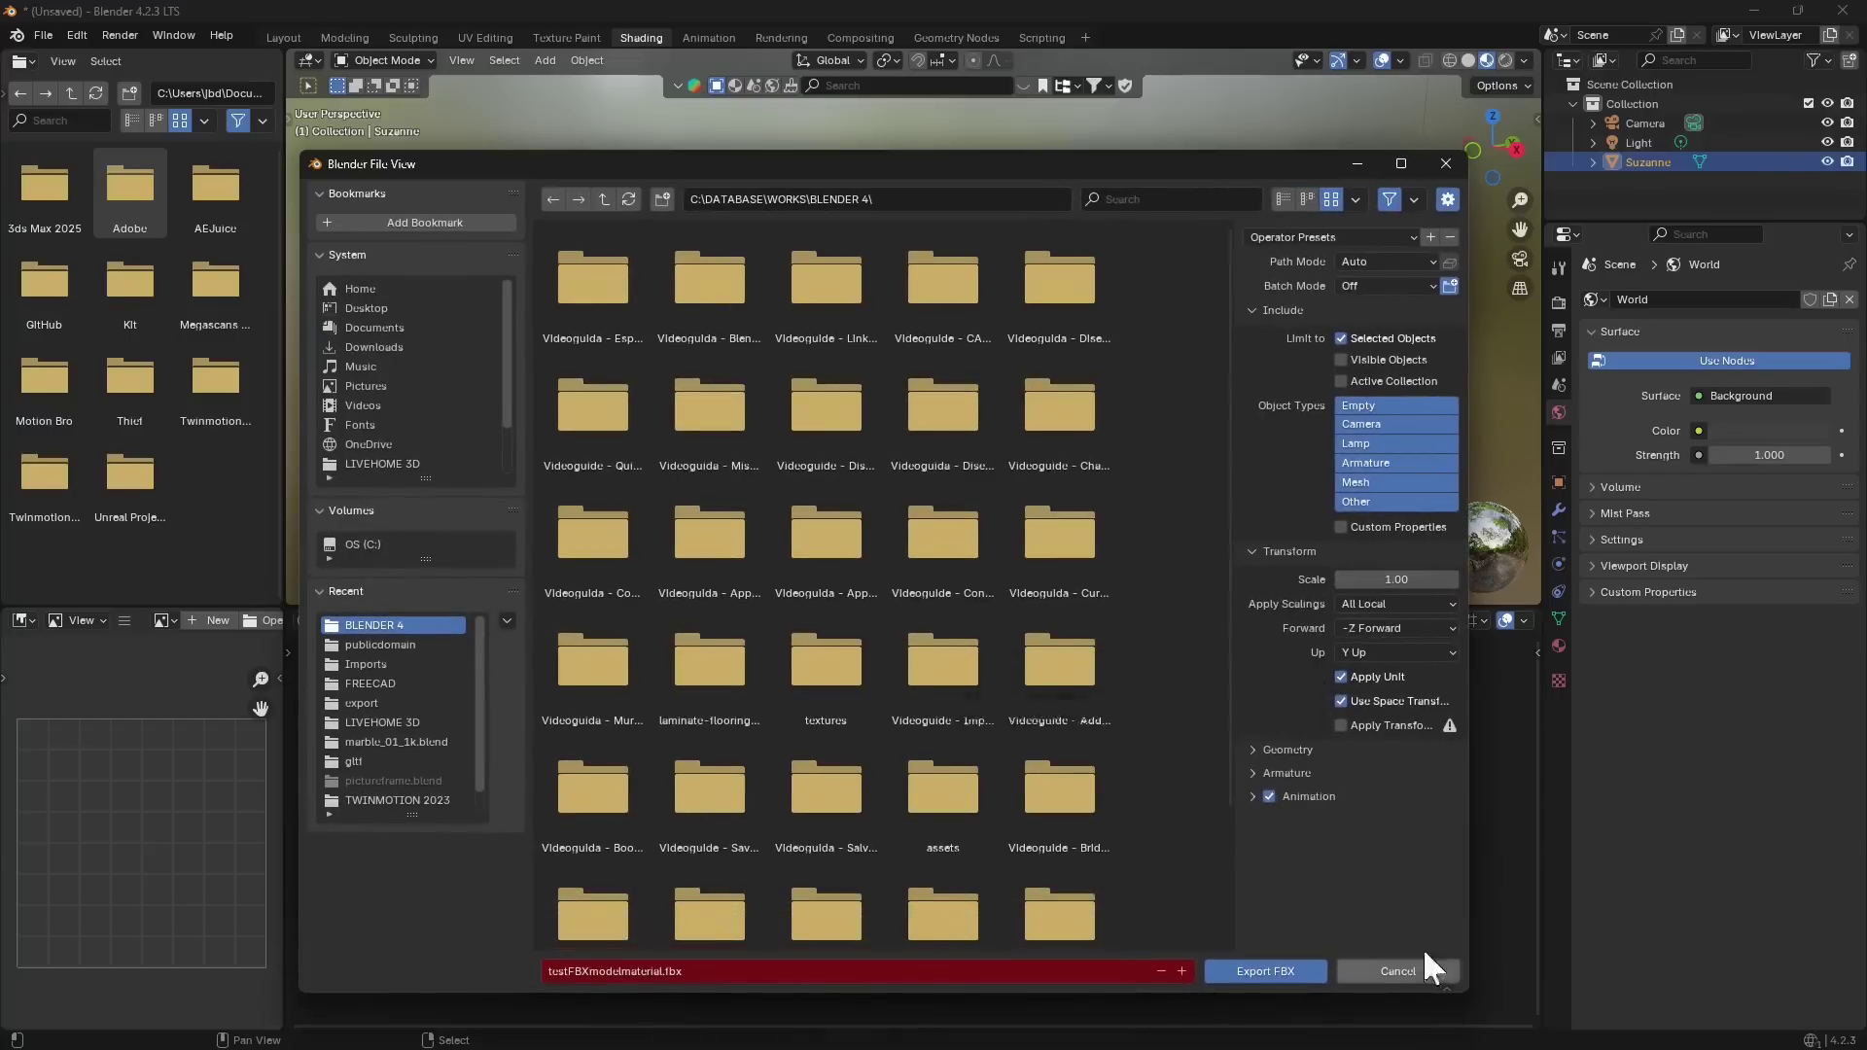
Export the monkey over the existing testFBXmodelmaterial.fbx with path mode Copy and embedded textures
left_click(1354, 261)
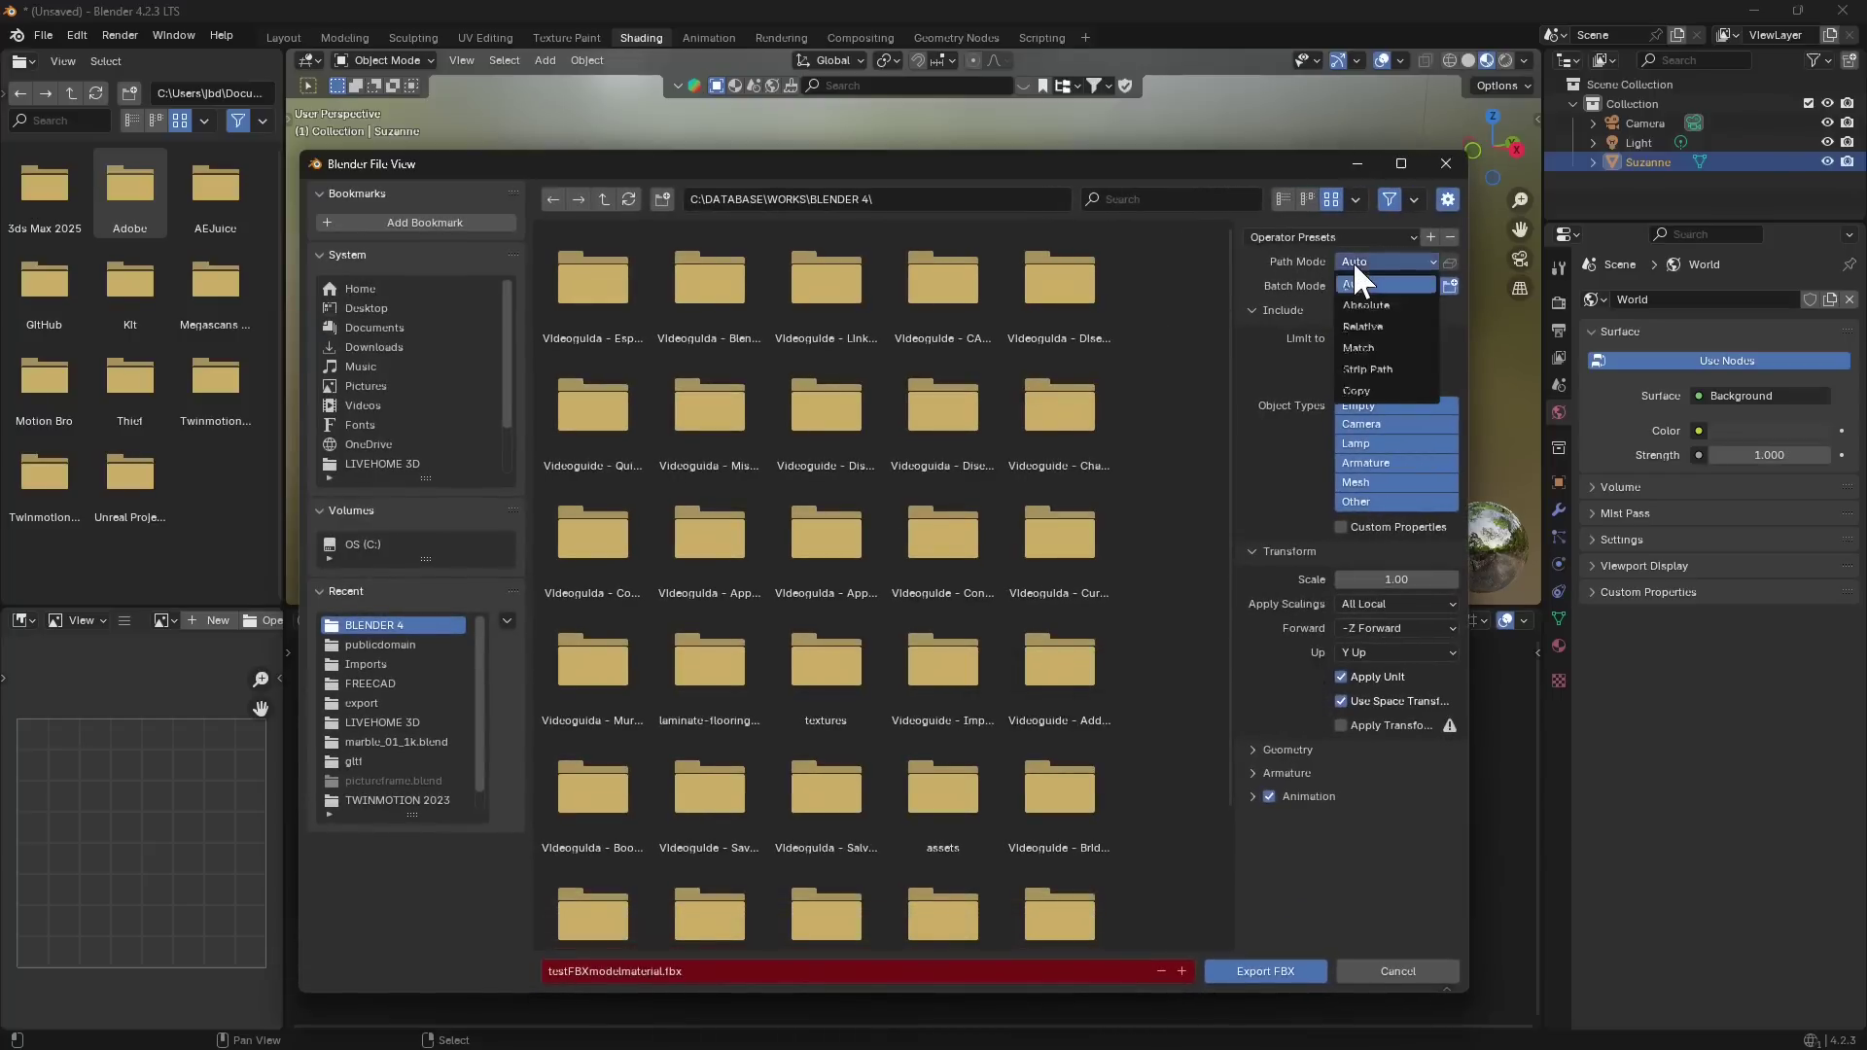
left_click(1362, 392)
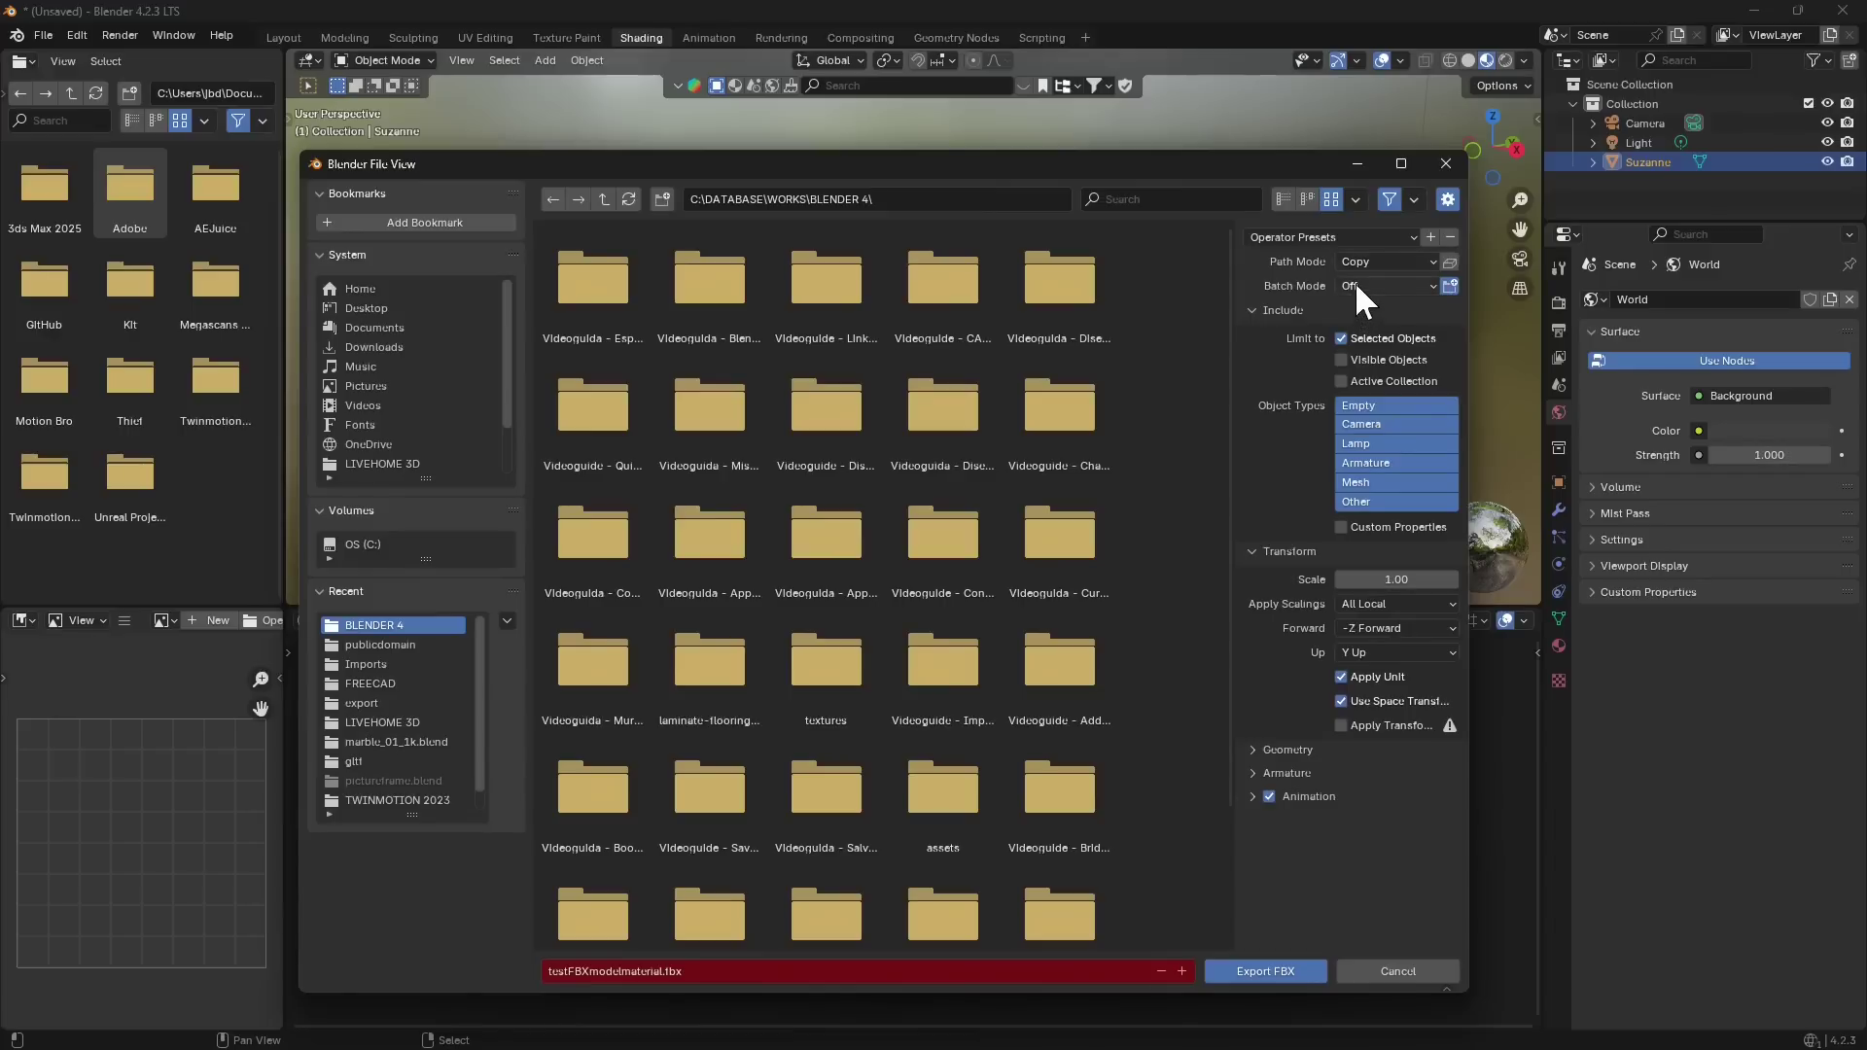
left_click(1449, 259)
scroll(934, 768, "down", 3)
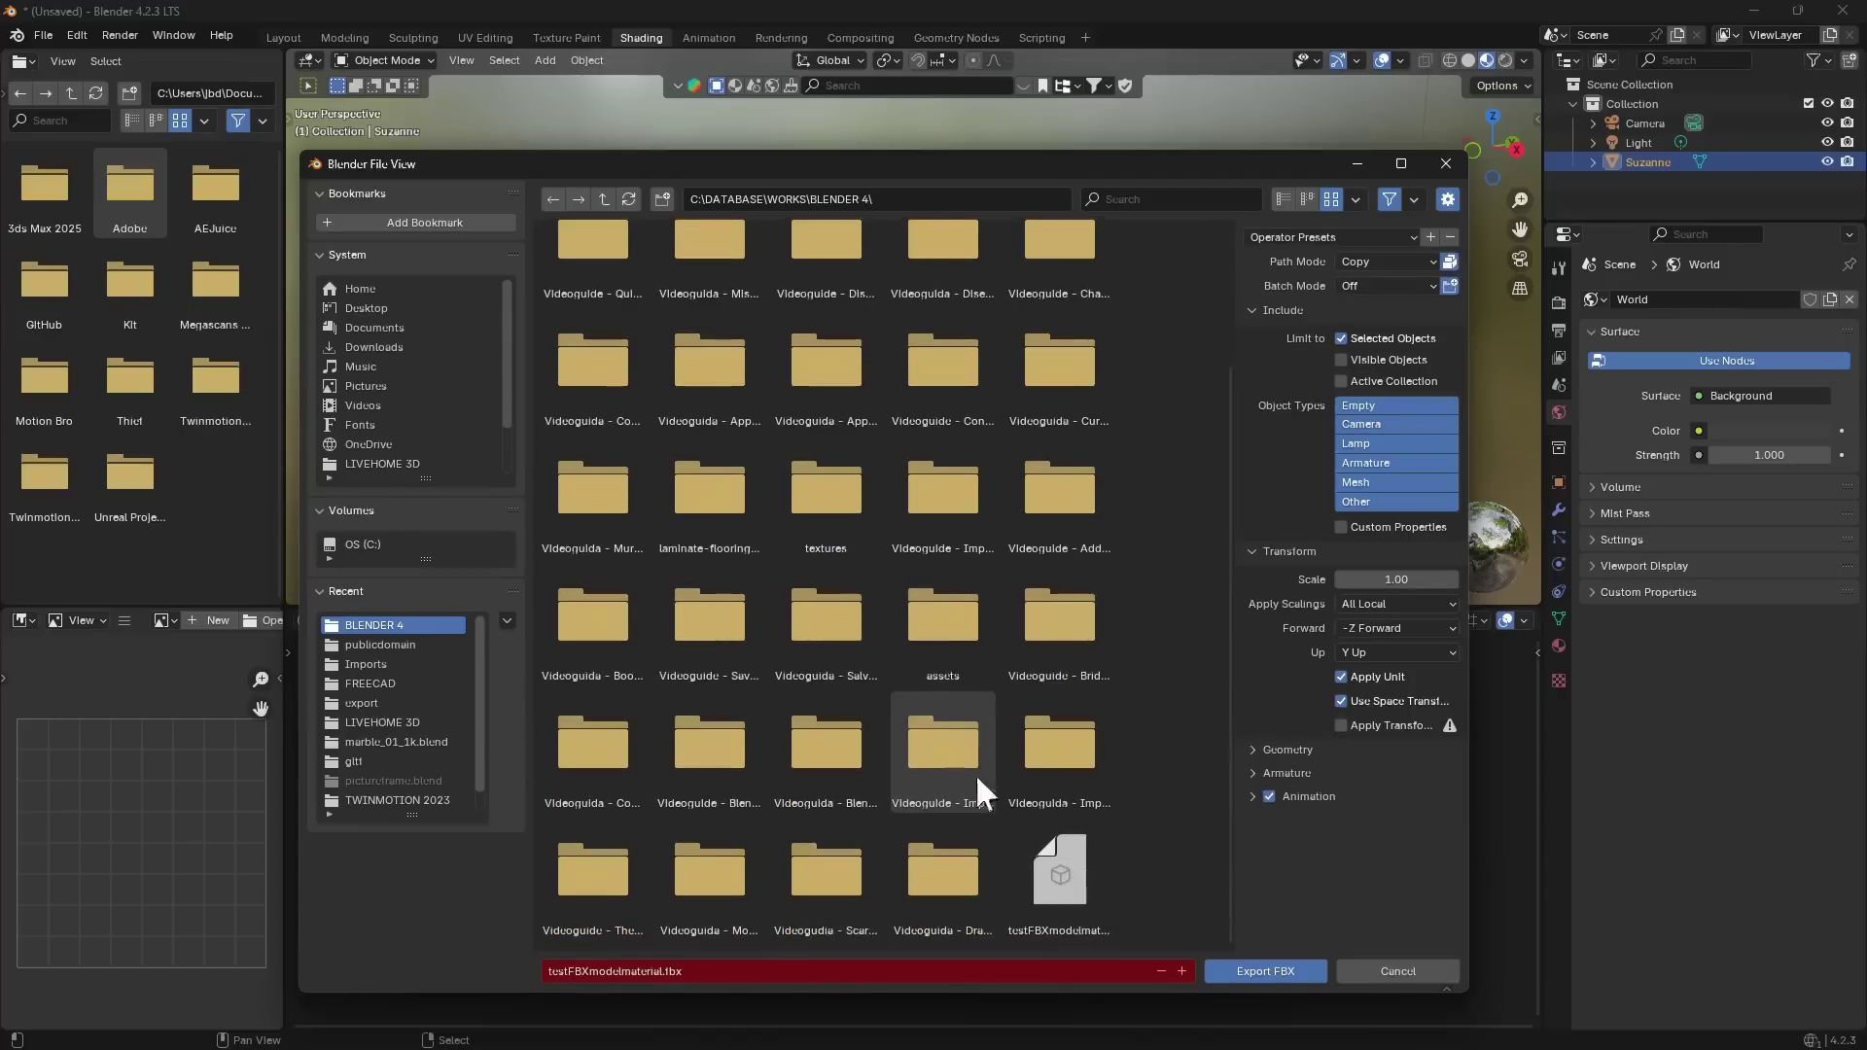
left_click(1092, 881)
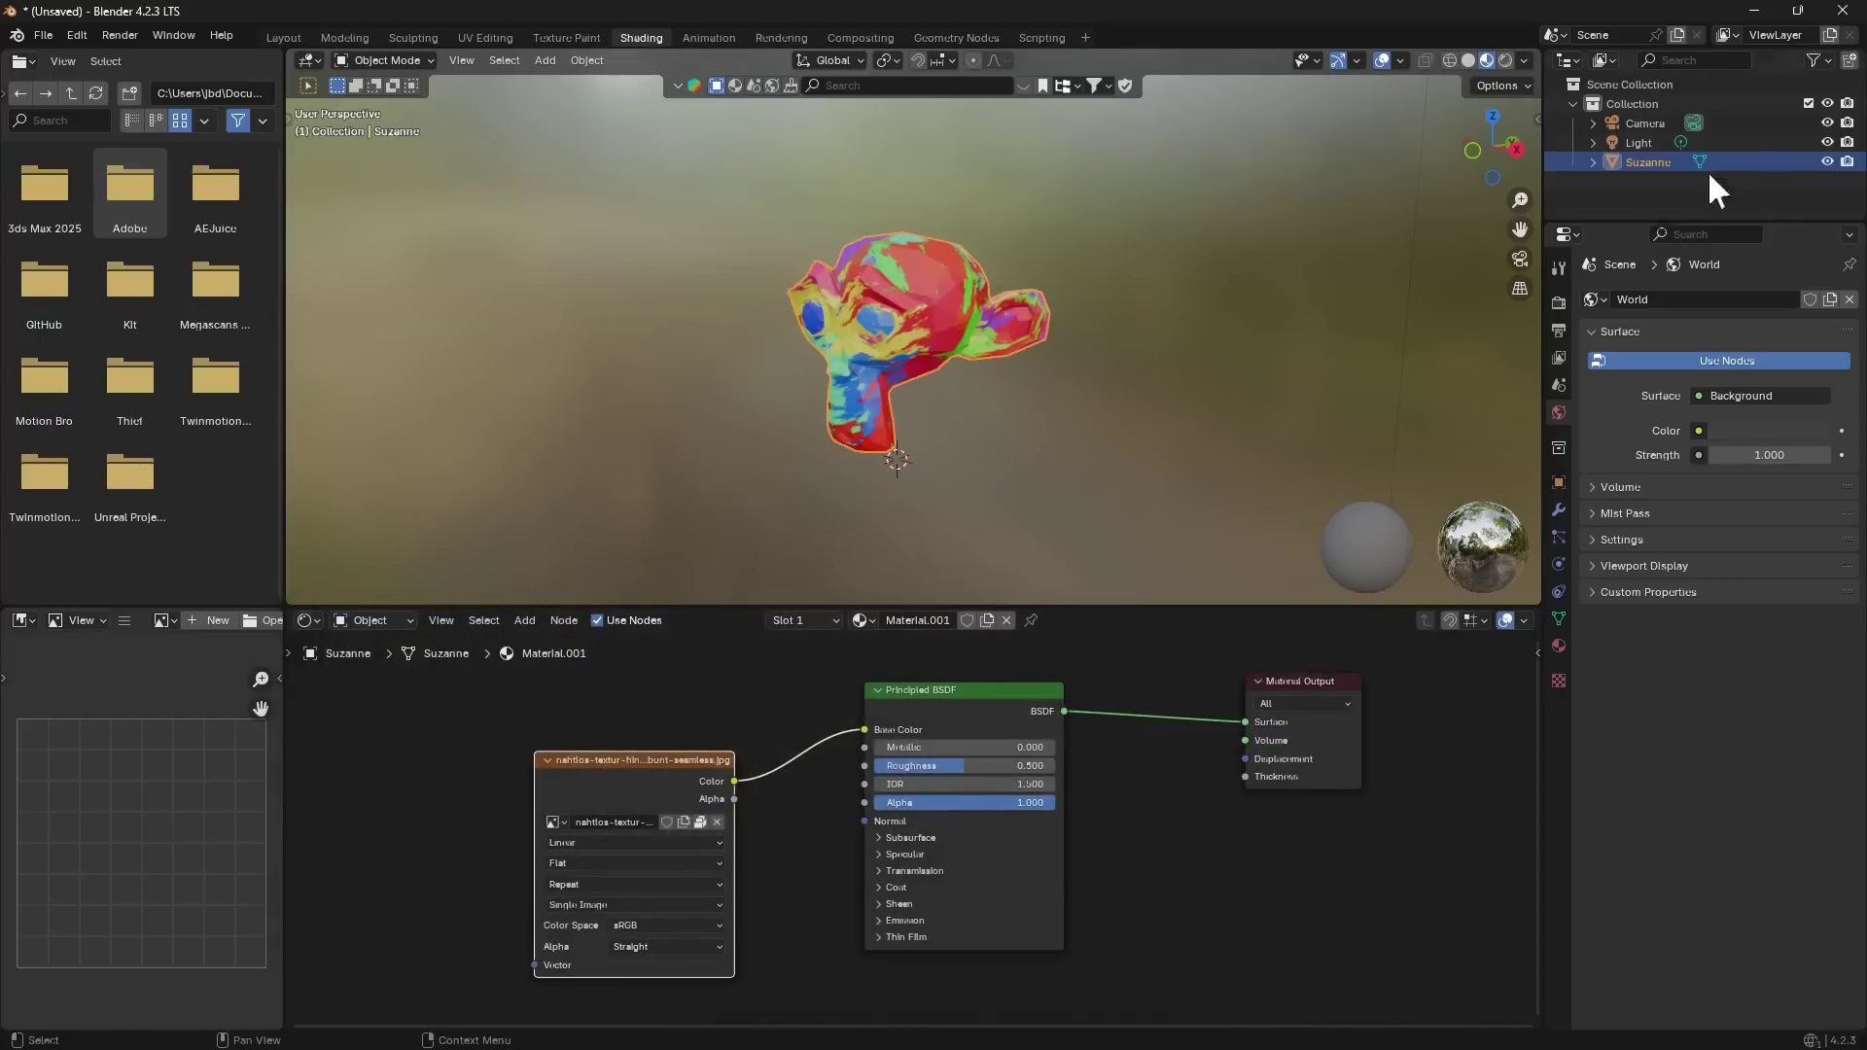
Switch to Twinmotion, maximize its window, and reimport the testFBXmodelmaterial FBX file
left_click(1755, 8)
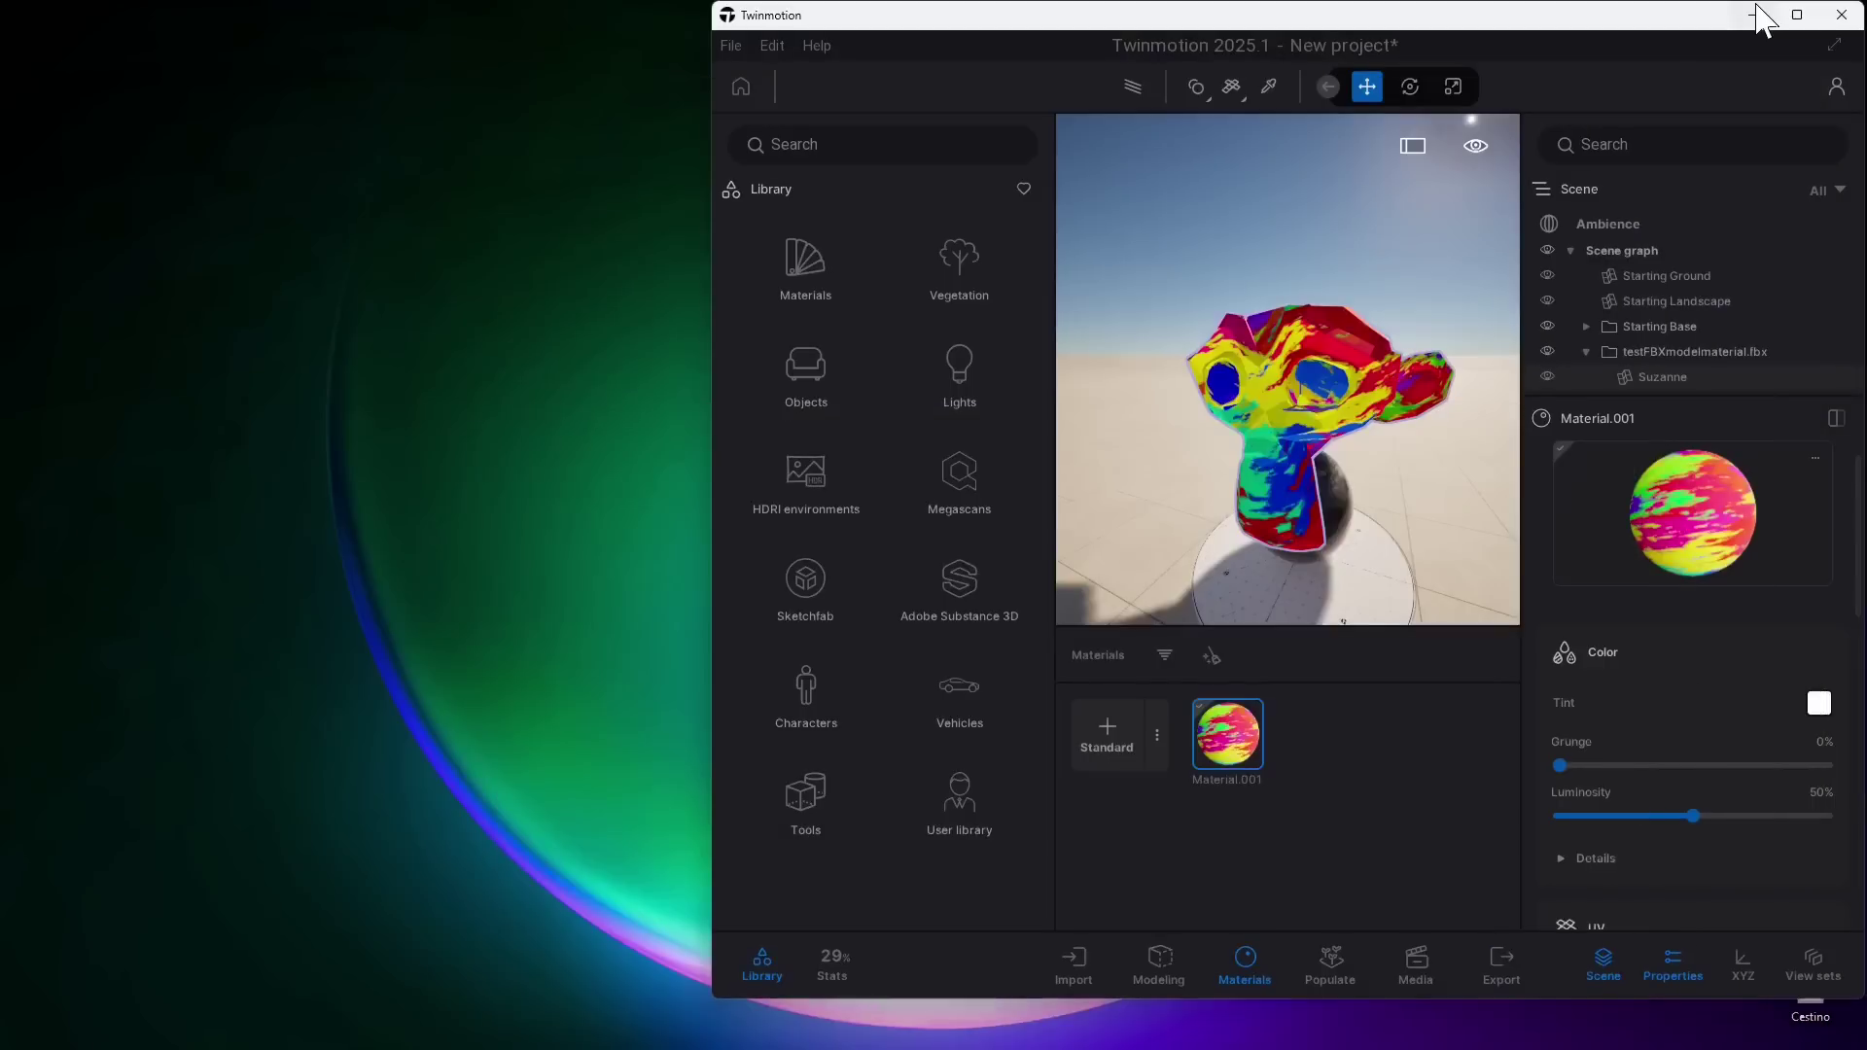
double_click(1469, 16)
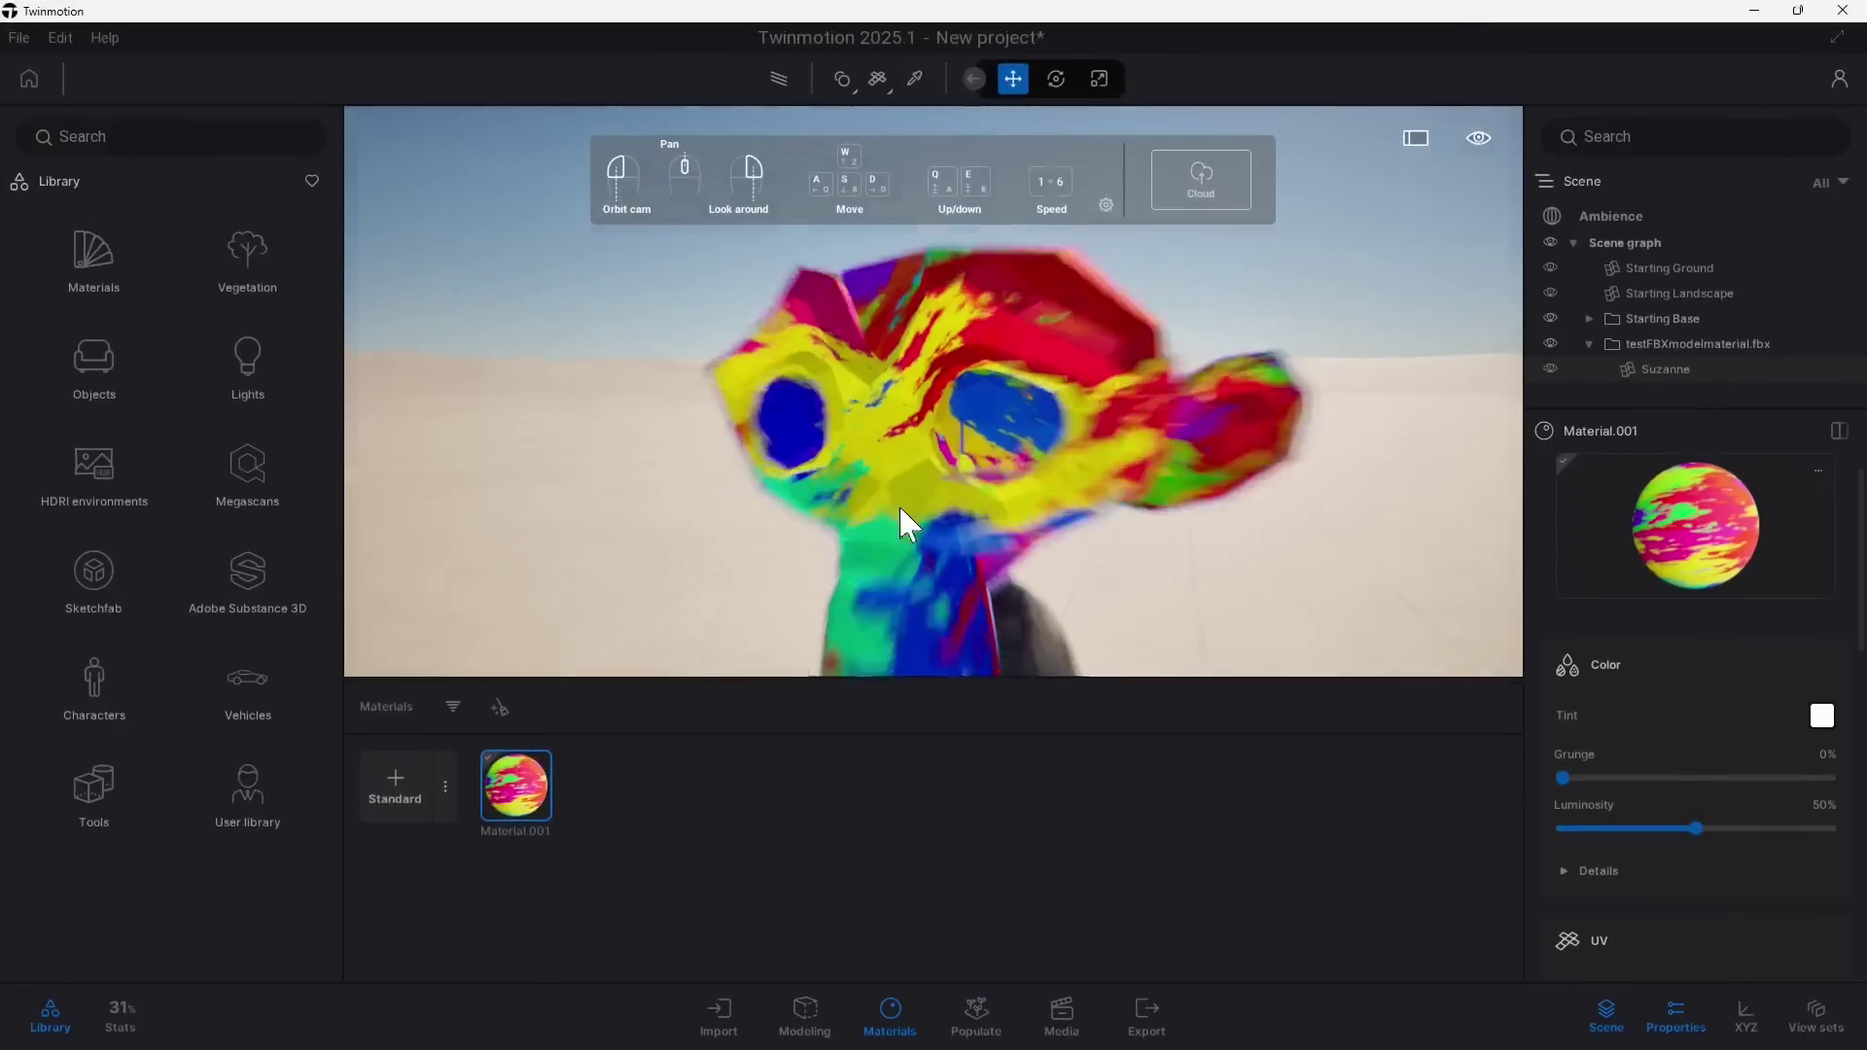
scroll(899, 503, "down", 5)
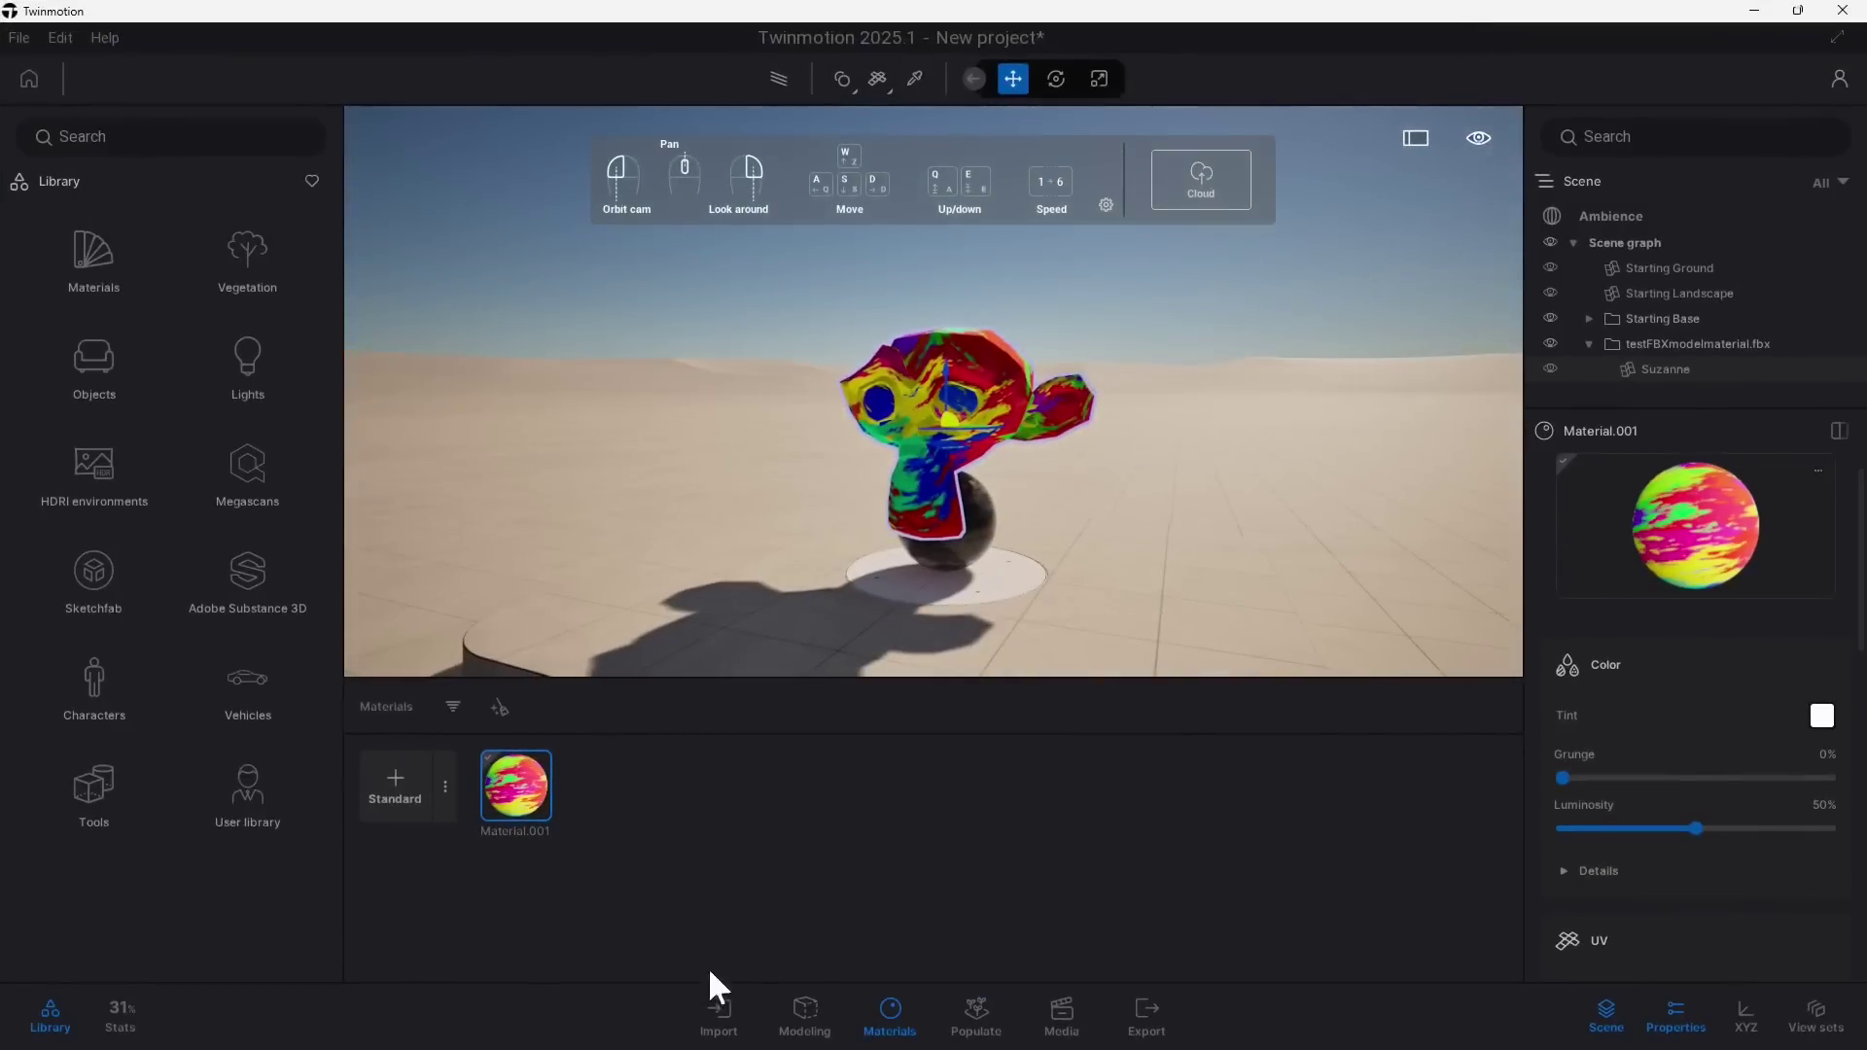
left_click(719, 1019)
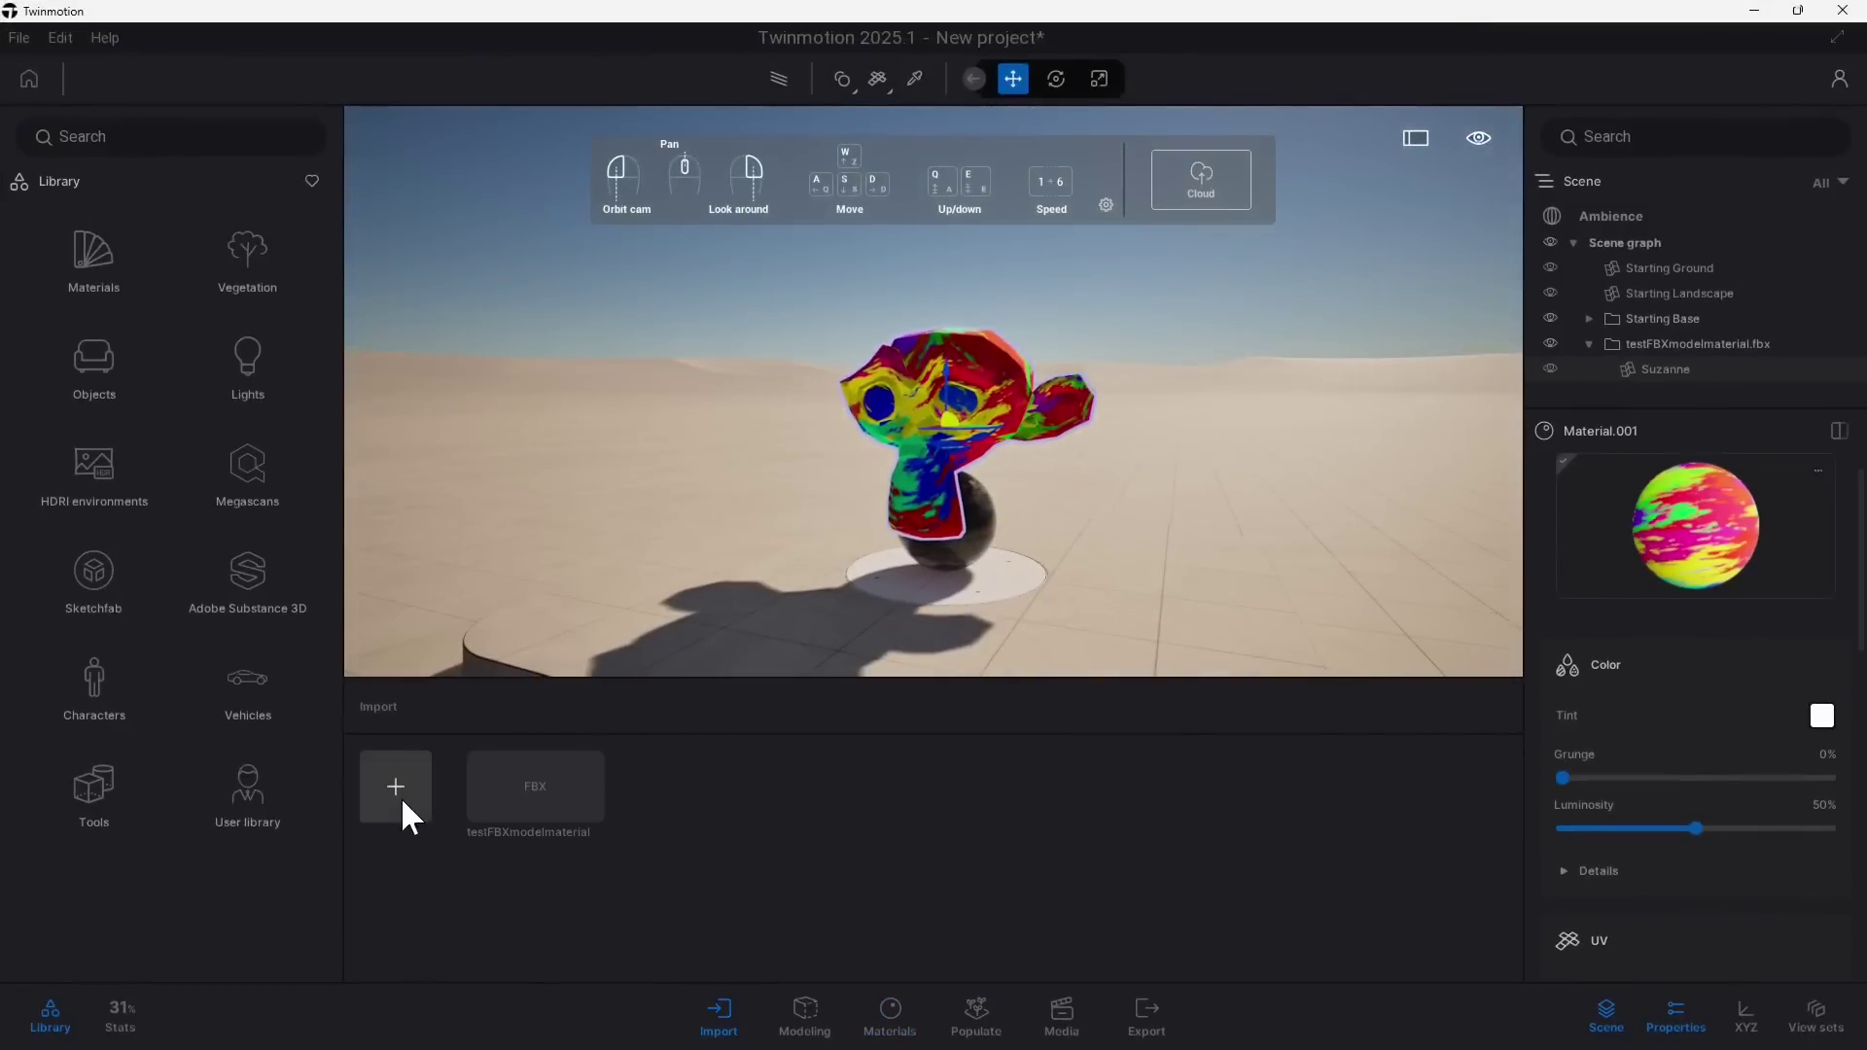
left_click(545, 756)
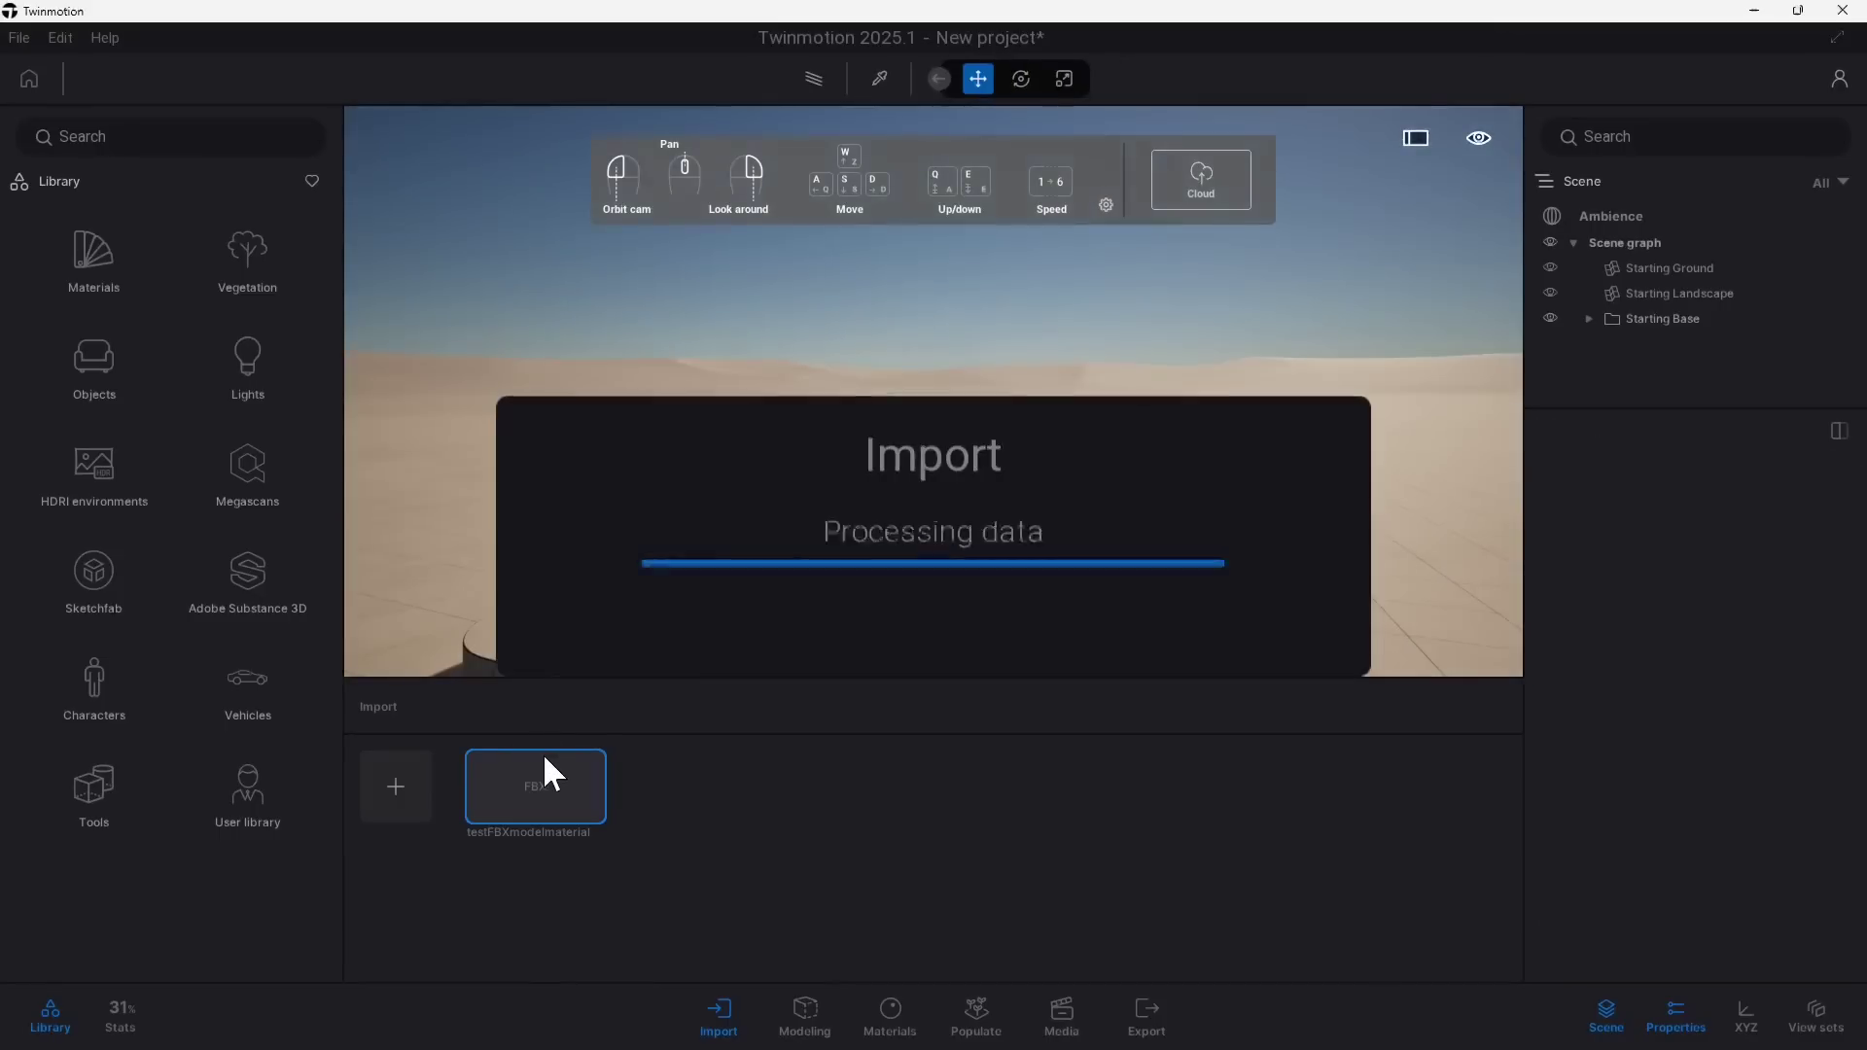
Select the reimported Suzanne model and raise it vertically above the black sphere
middle_click_drag(1062, 490, 1091, 480)
left_click_drag(1091, 480, 733, 516)
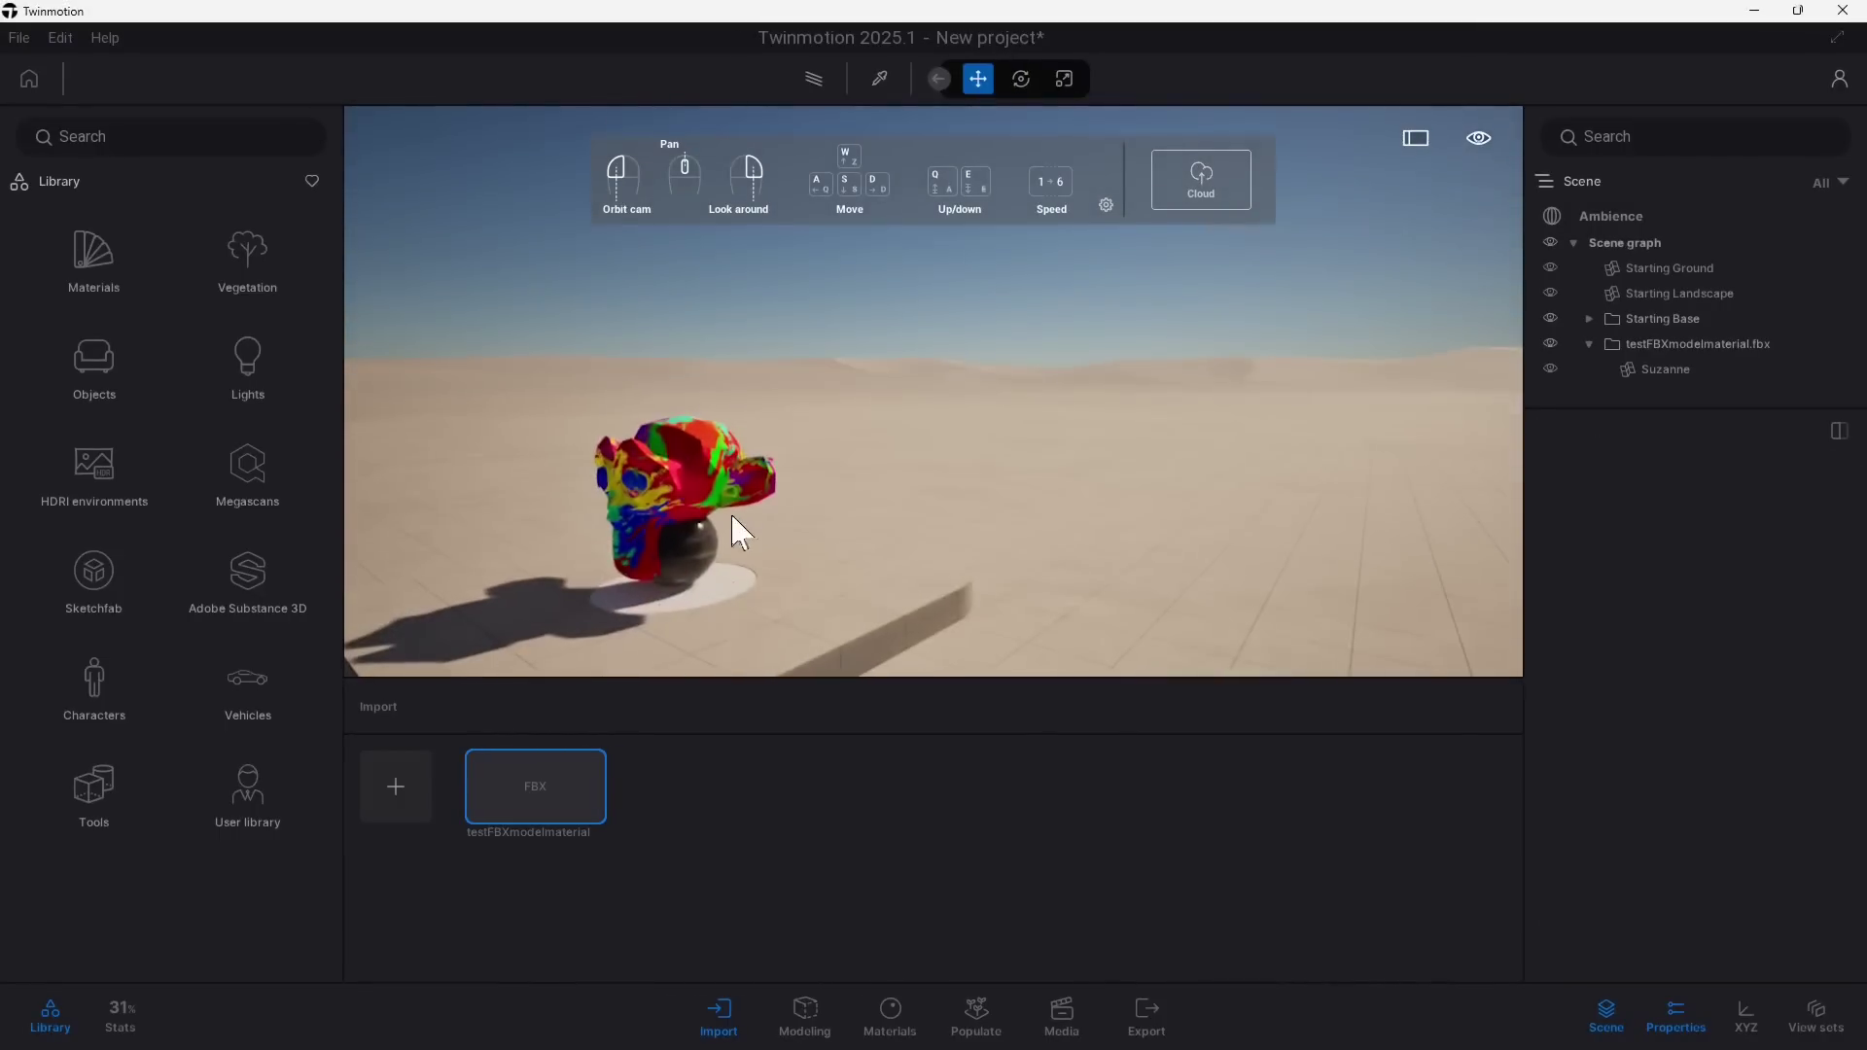
left_click(699, 471)
left_click_drag(683, 430, 688, 395)
middle_click_drag(755, 535, 886, 509)
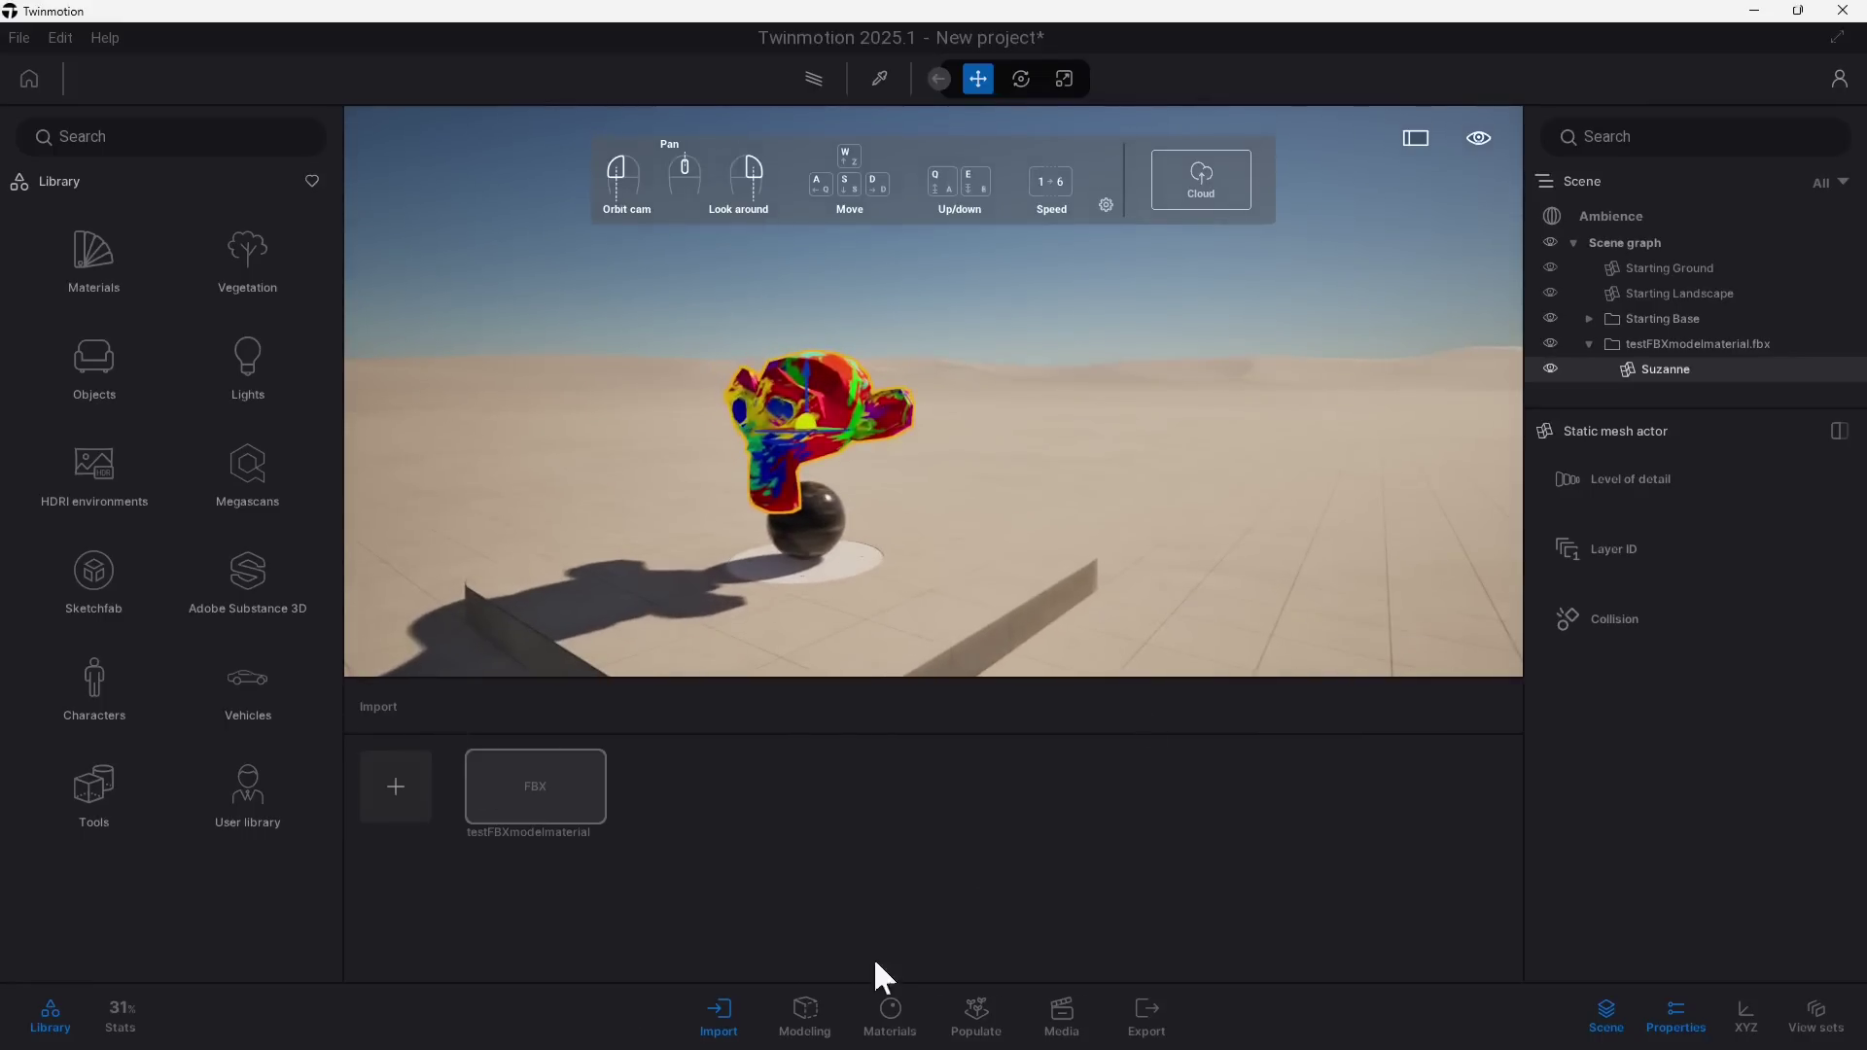
Examine the monkey's imported Material.001, including its texture preview and its color and UV settings
left_click(891, 1016)
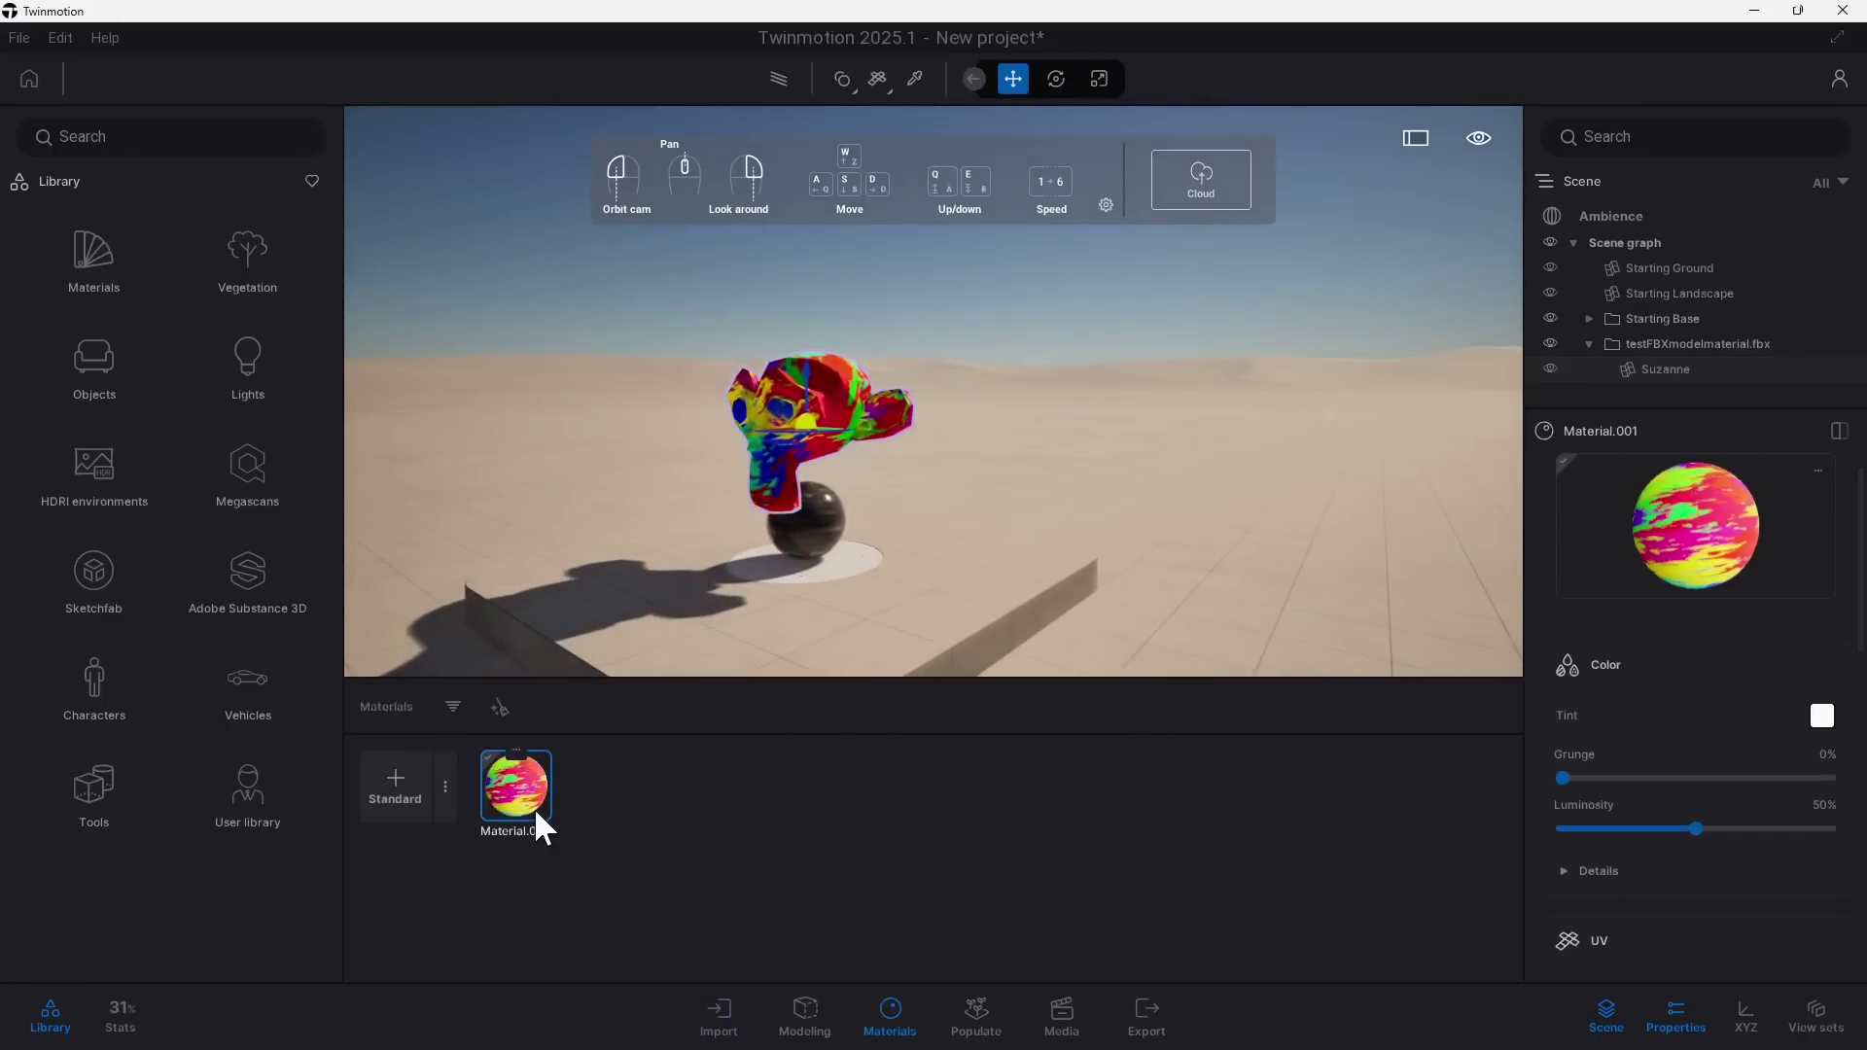
scroll(518, 415, "up", 3)
left_click_drag(517, 416, 701, 393)
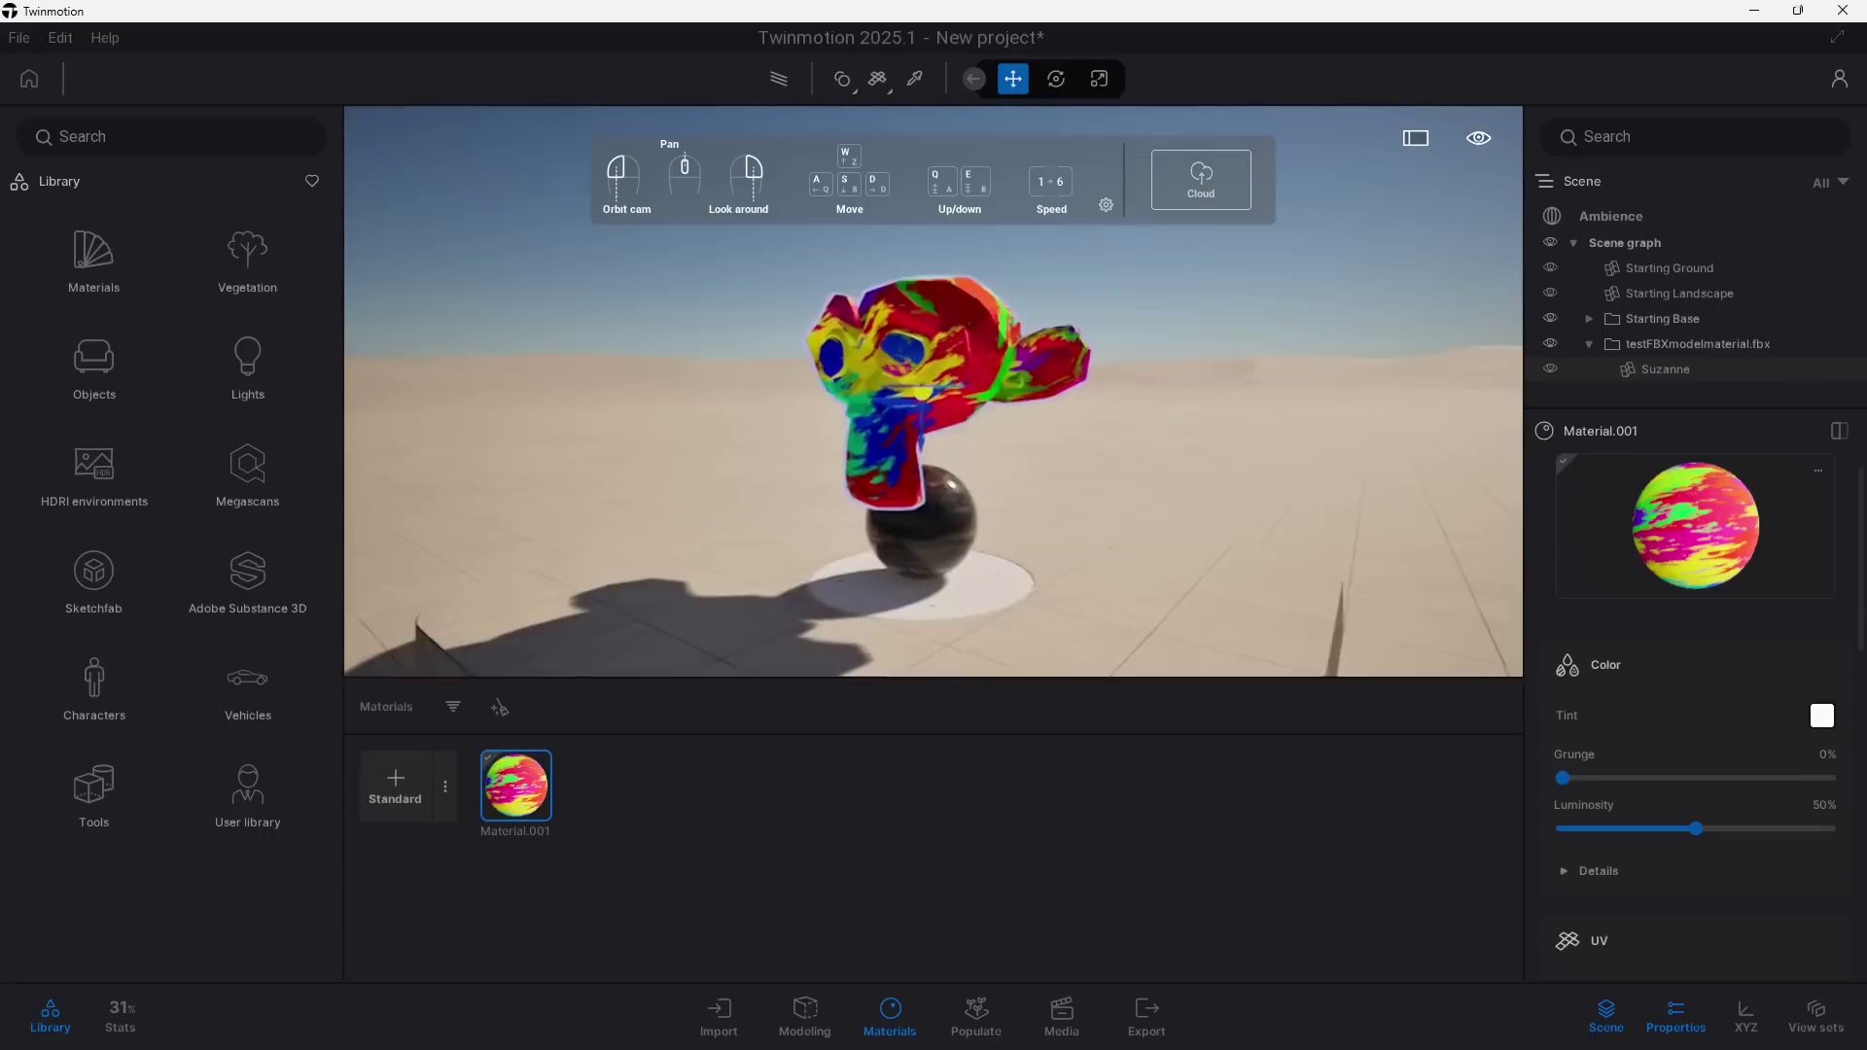
scroll(1577, 633, "down", 1)
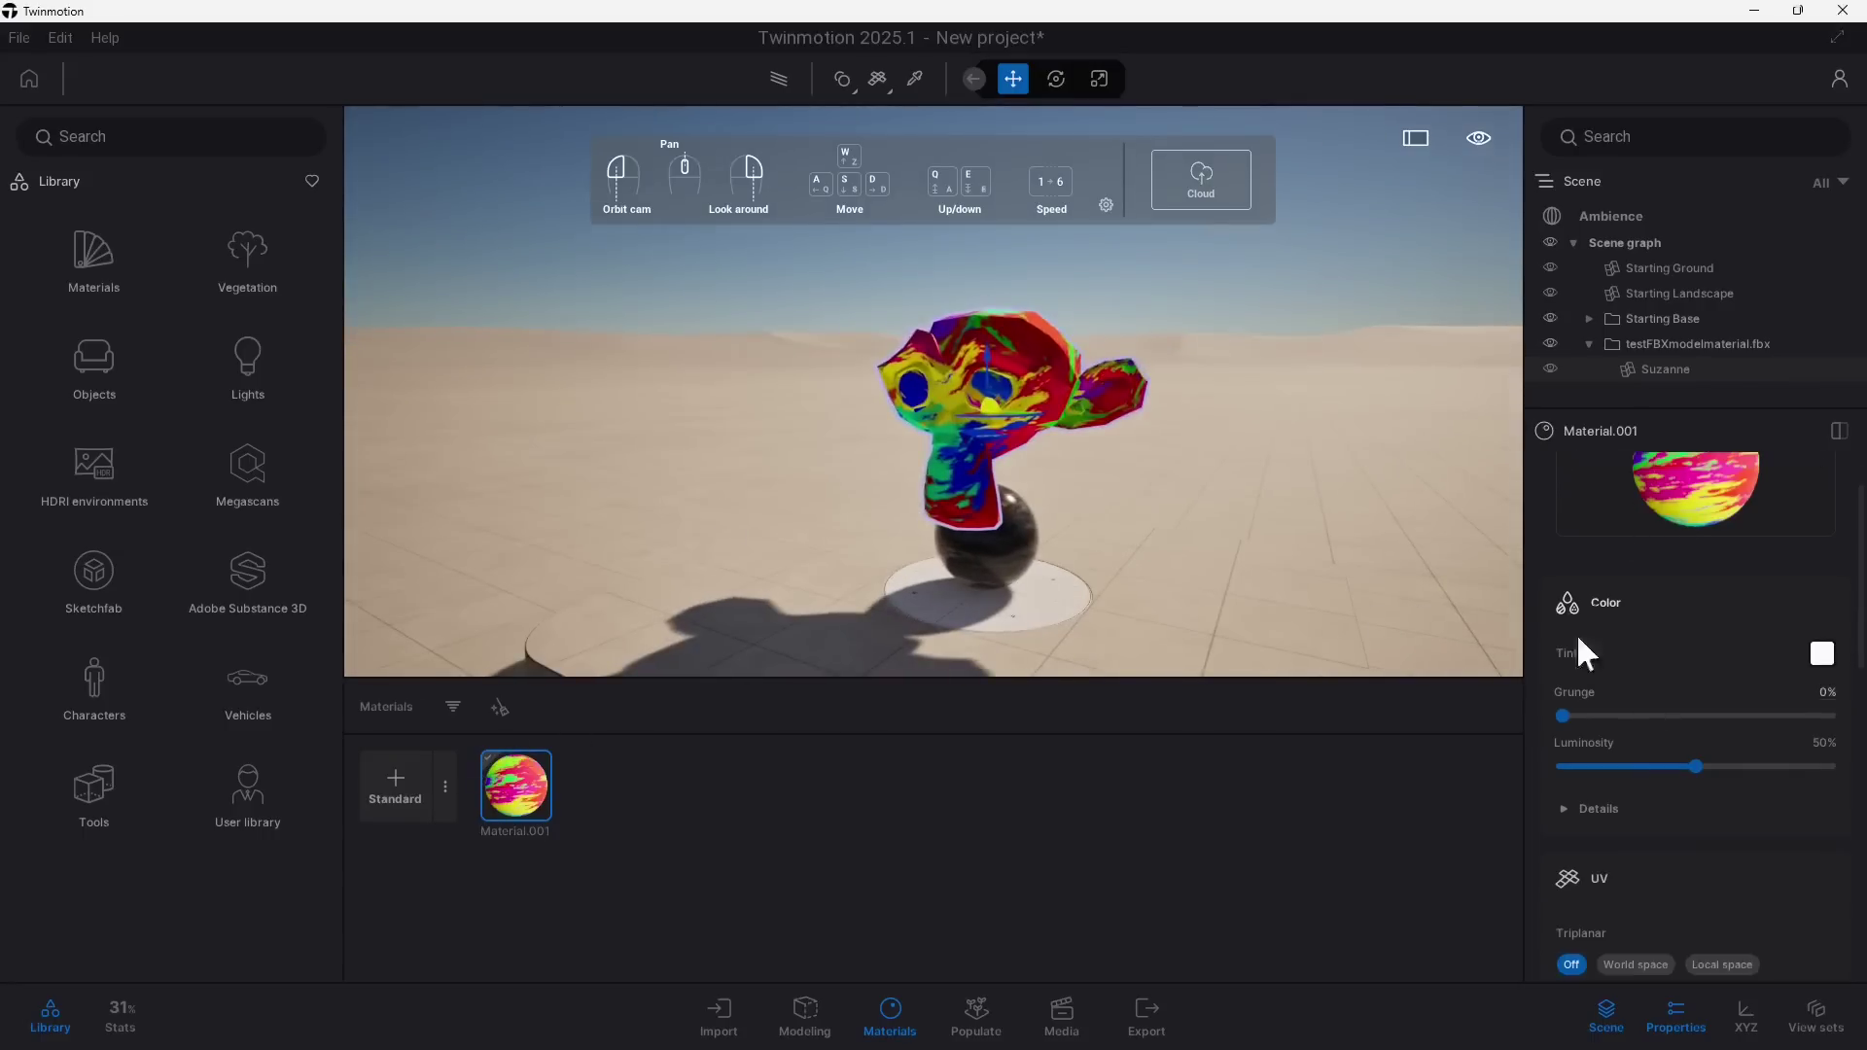
scroll(1621, 756, "down", 3)
scroll(1666, 550, "up", 4)
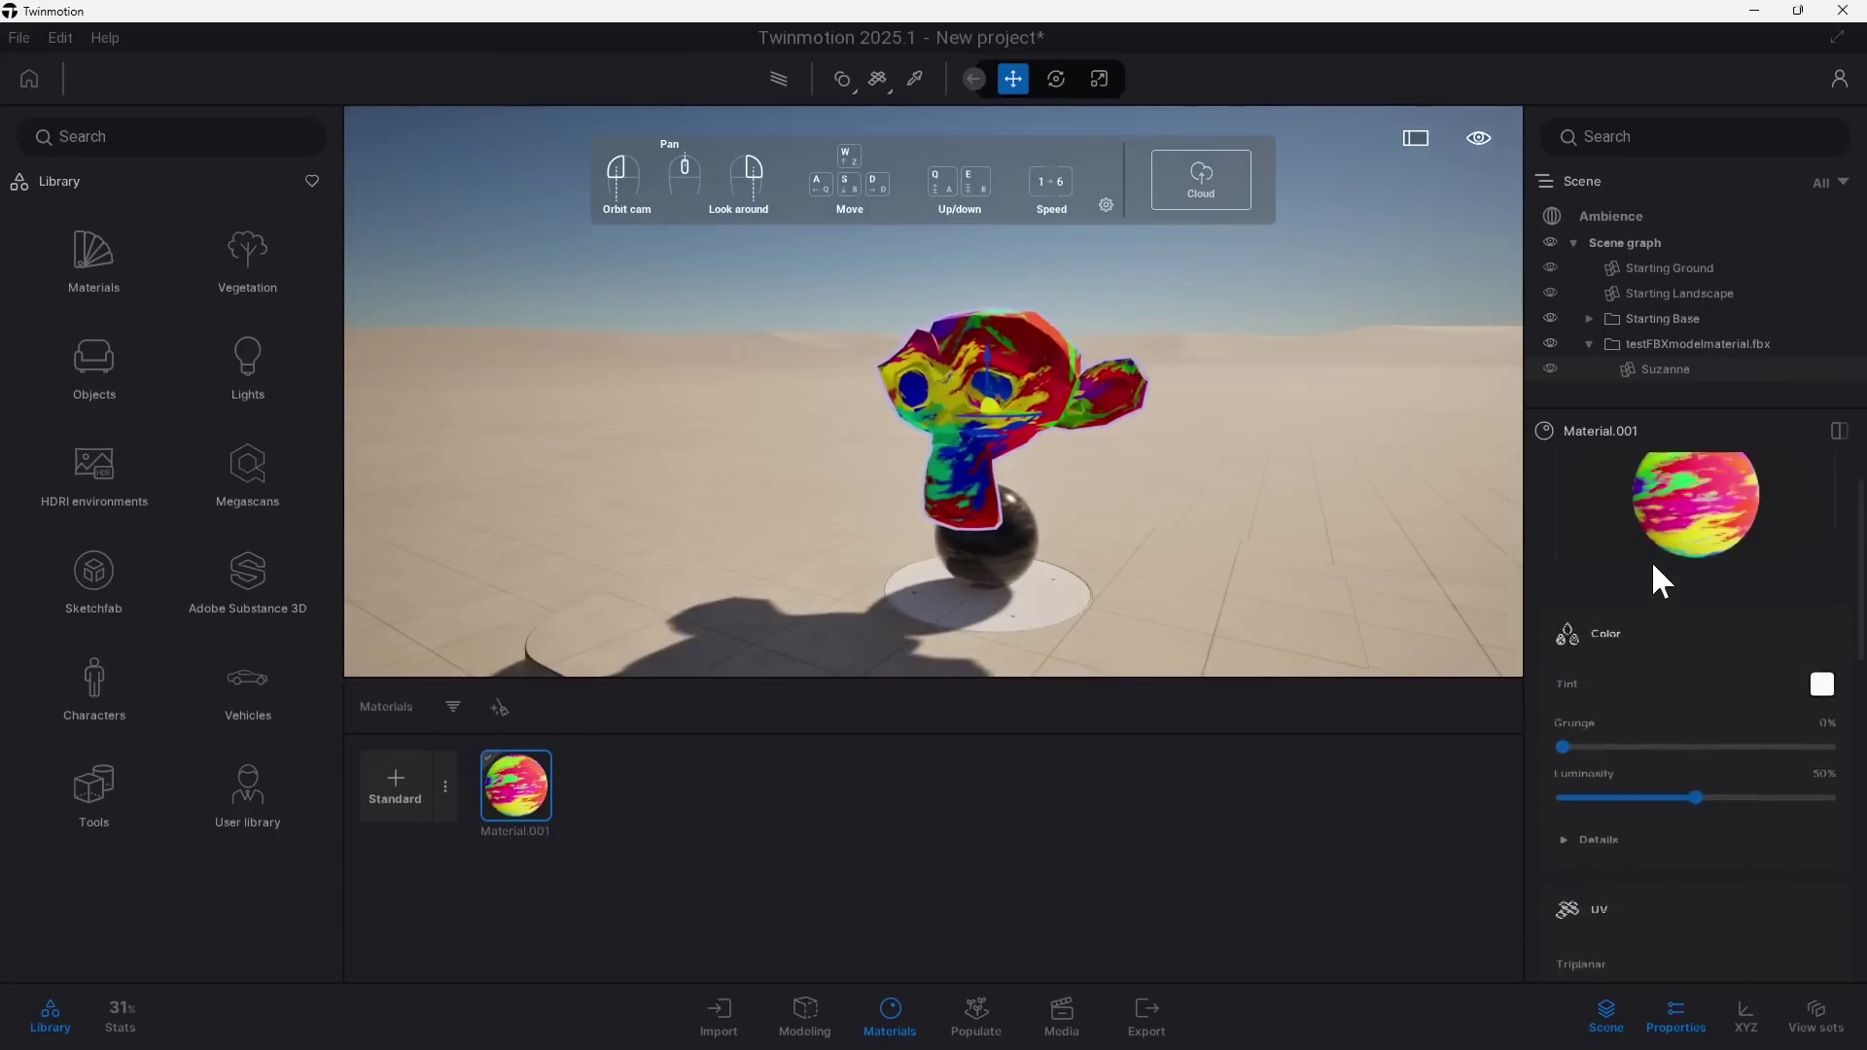
scroll(1697, 769, "down", 4)
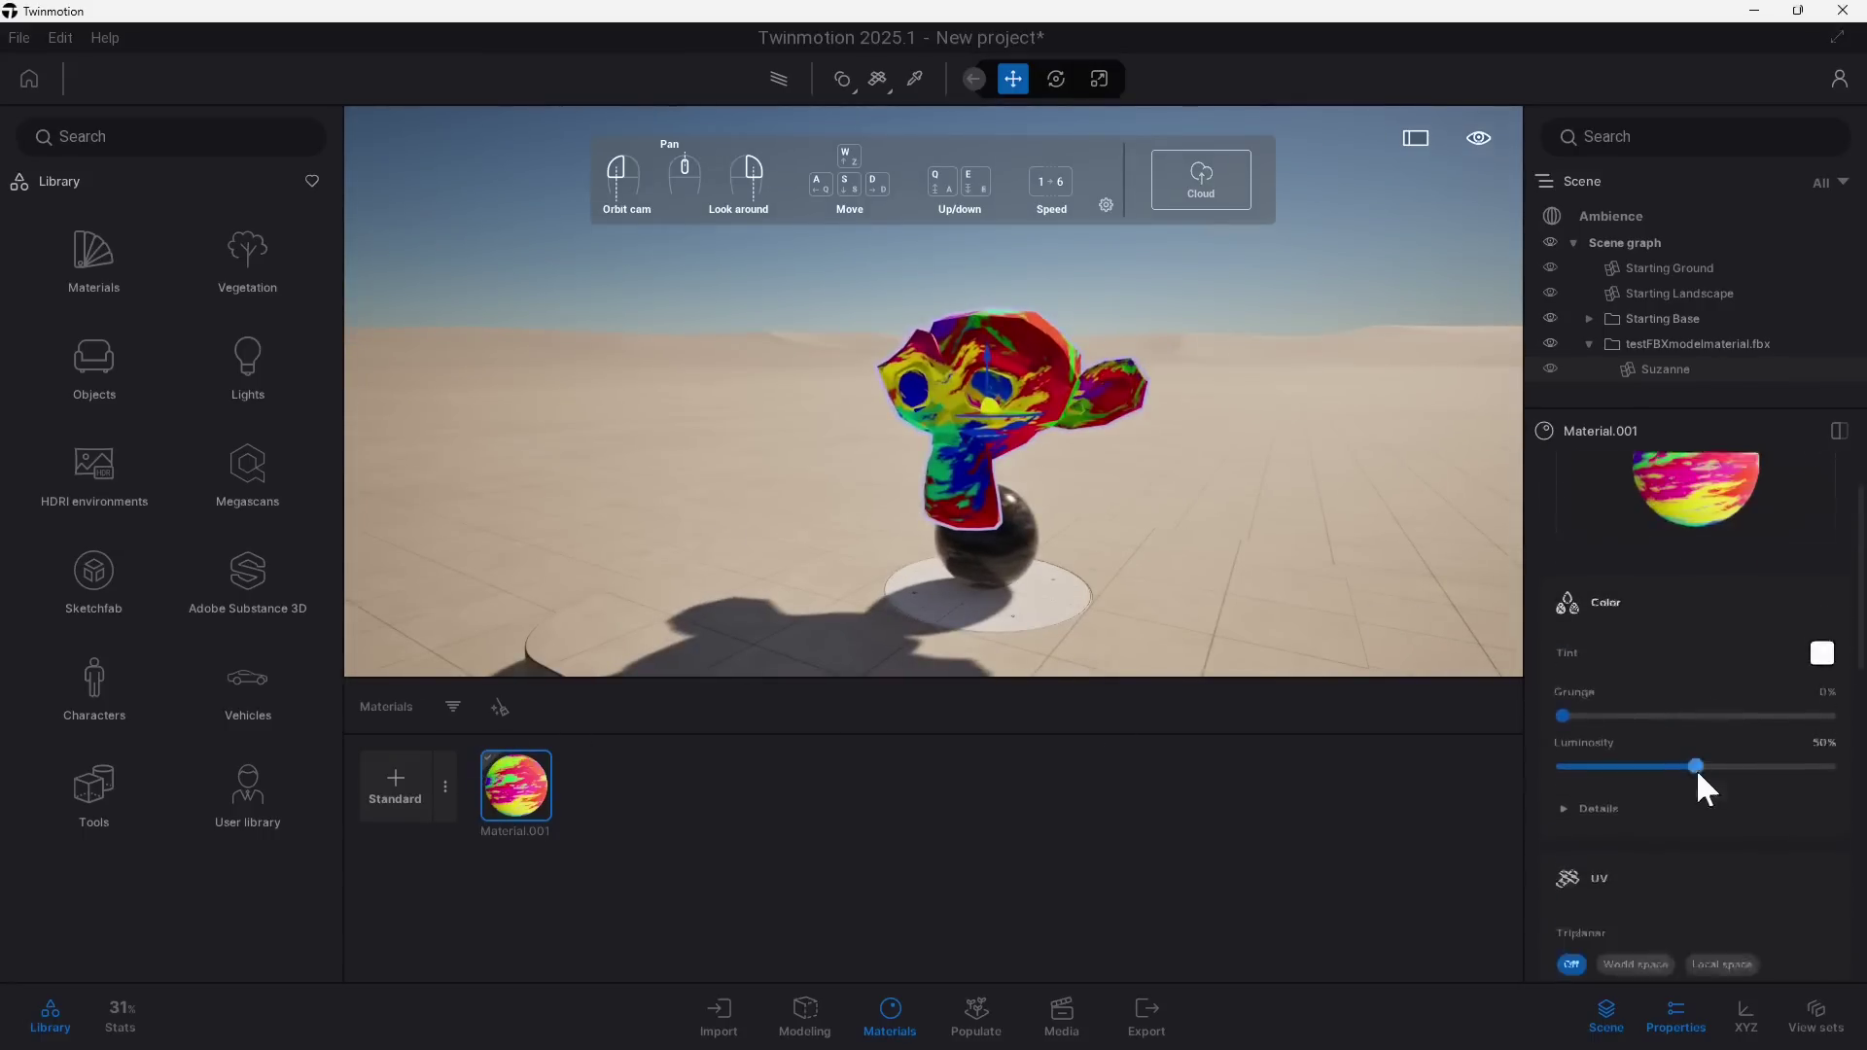
scroll(1708, 790, "down", 1)
scroll(1703, 773, "down", 2)
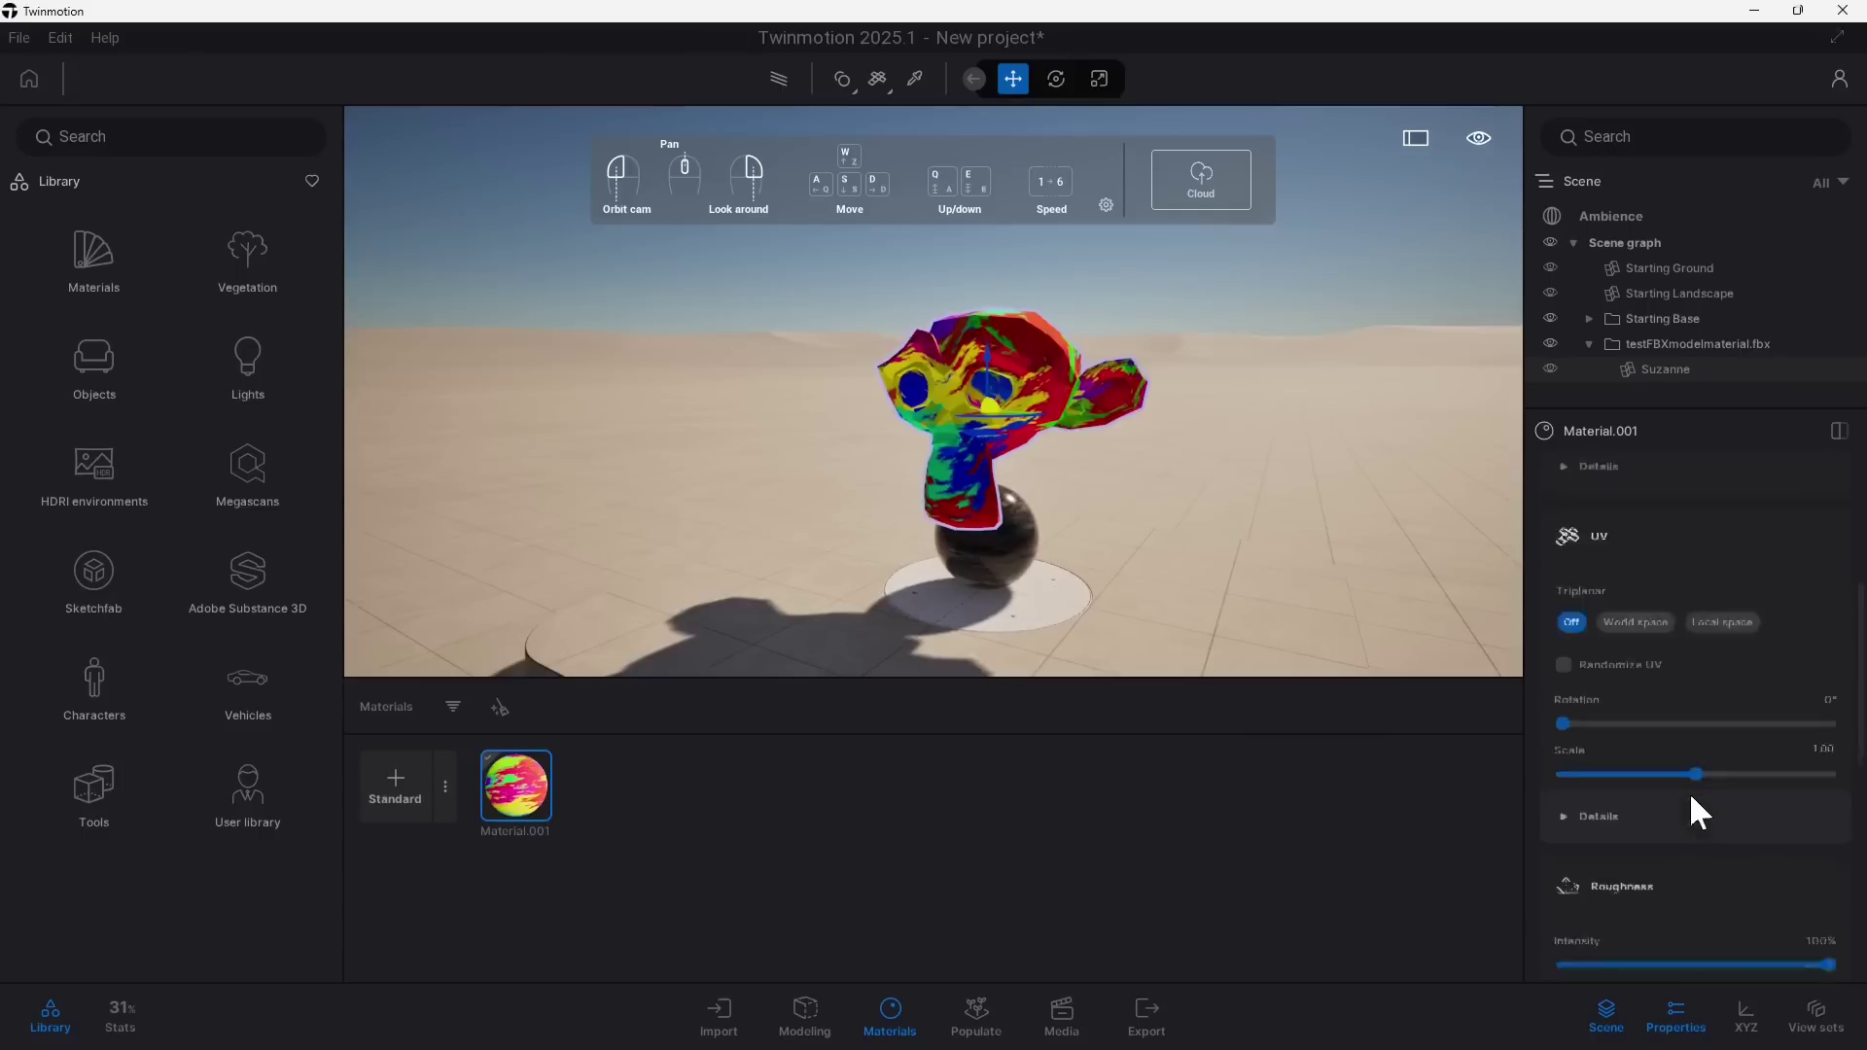
Set Material.001's metallic intensity to 55% and roughness intensity to 59%, and check the monkey's appearance
scroll(1669, 799, "down", 3)
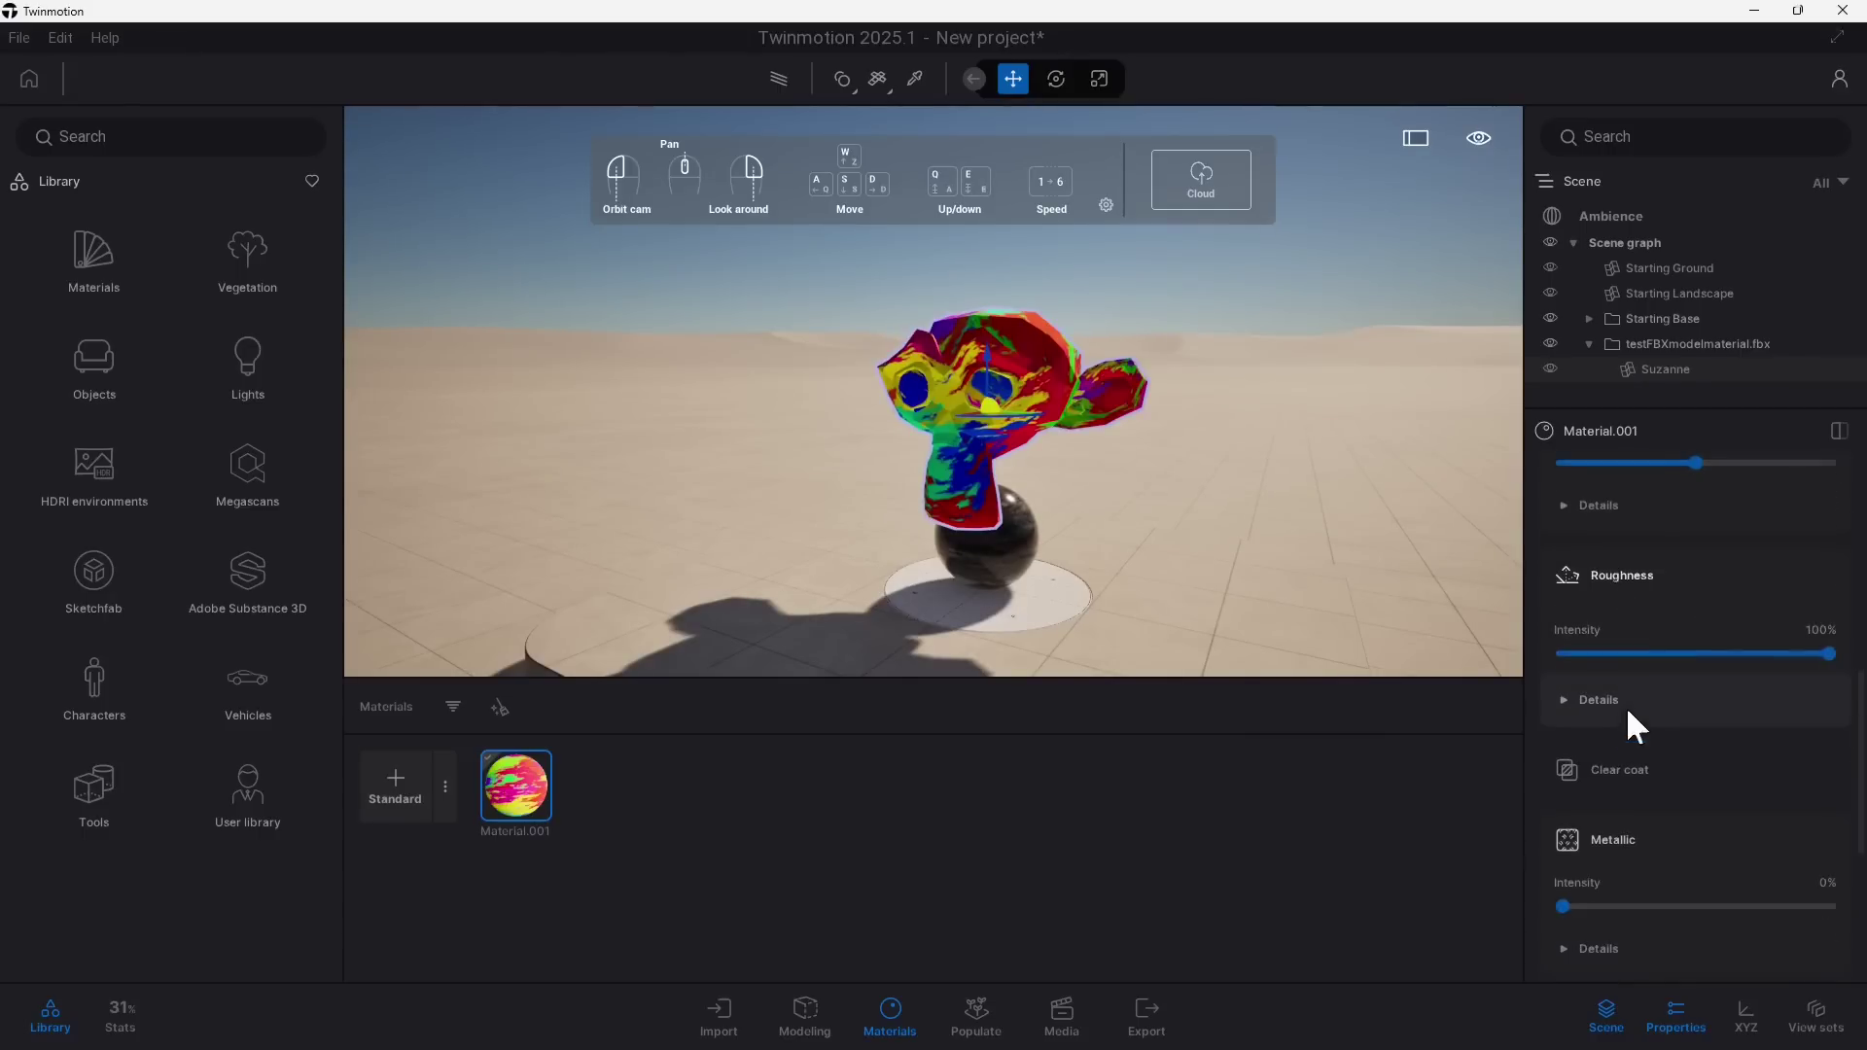
left_click_drag(1601, 874, 1710, 876)
left_click_drag(1828, 622, 1721, 622)
scroll(1638, 738, "down", 1)
scroll(1651, 487, "up", 5)
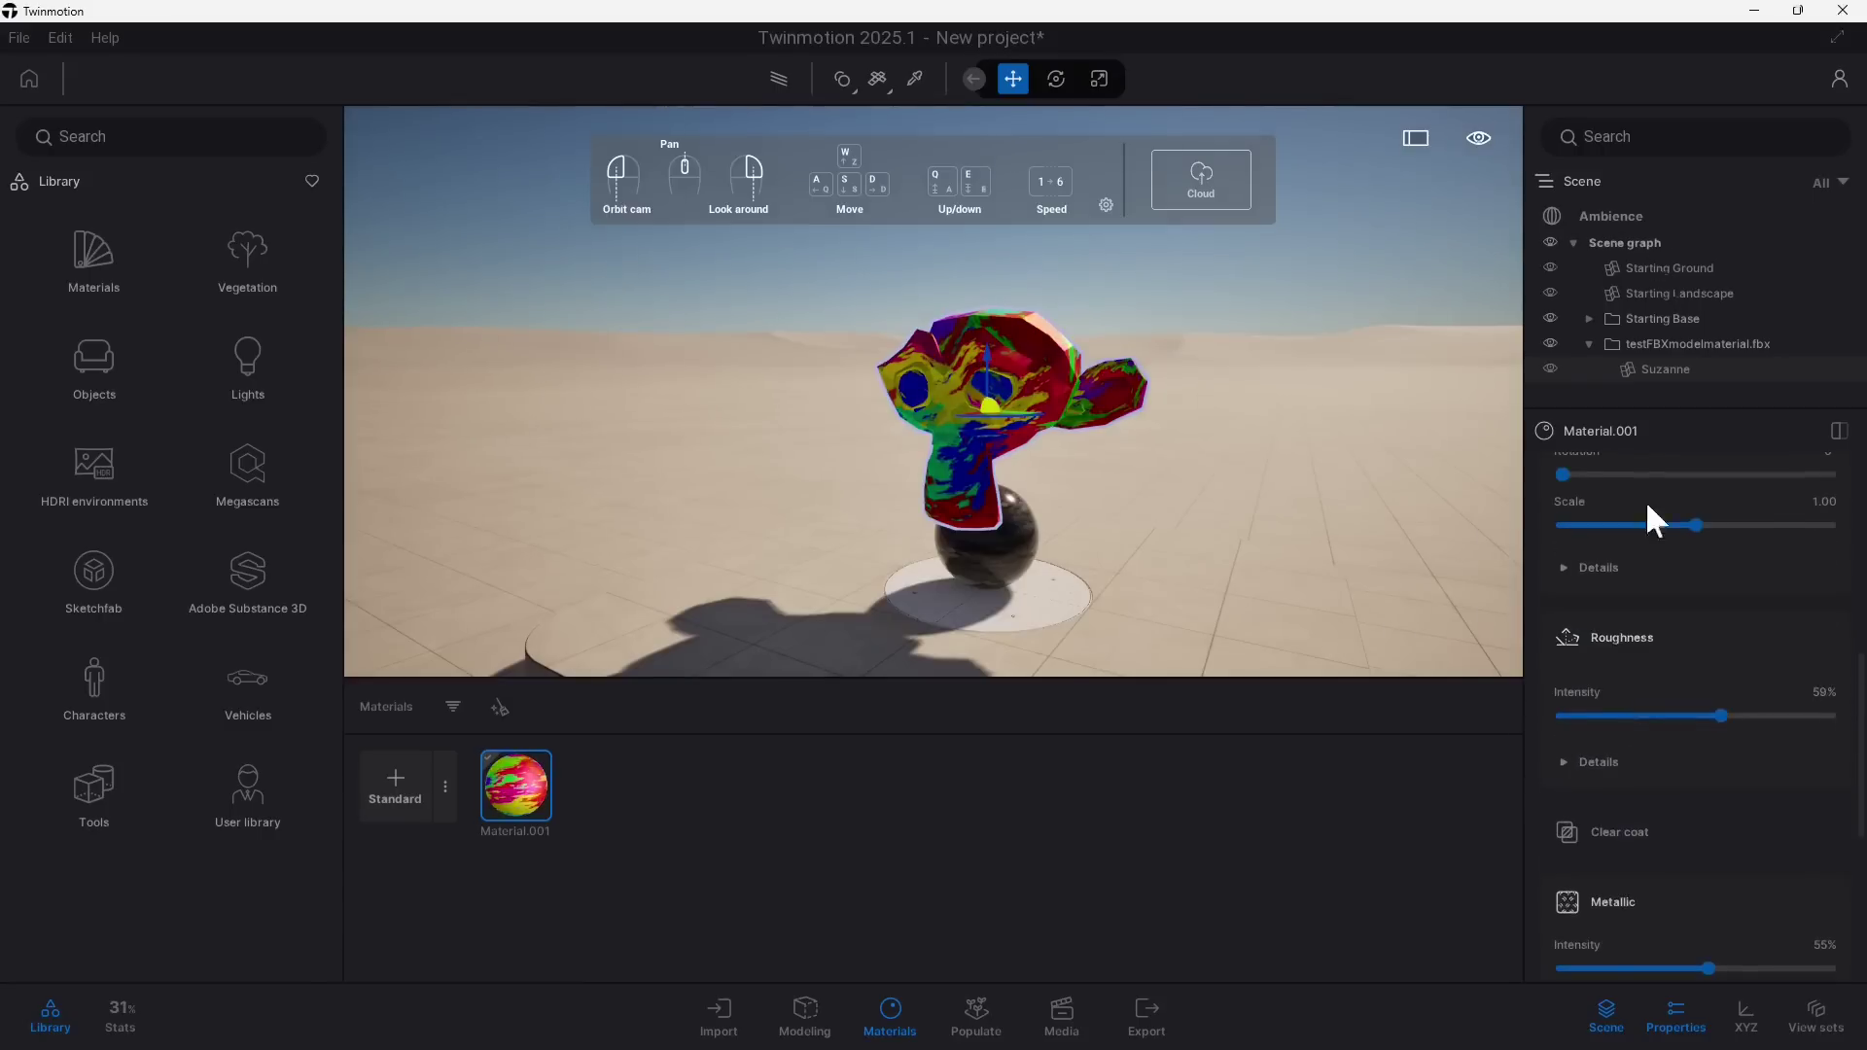
scroll(1643, 583, "down", 3)
scroll(1642, 651, "down", 1)
left_click_drag(1418, 608, 1019, 371)
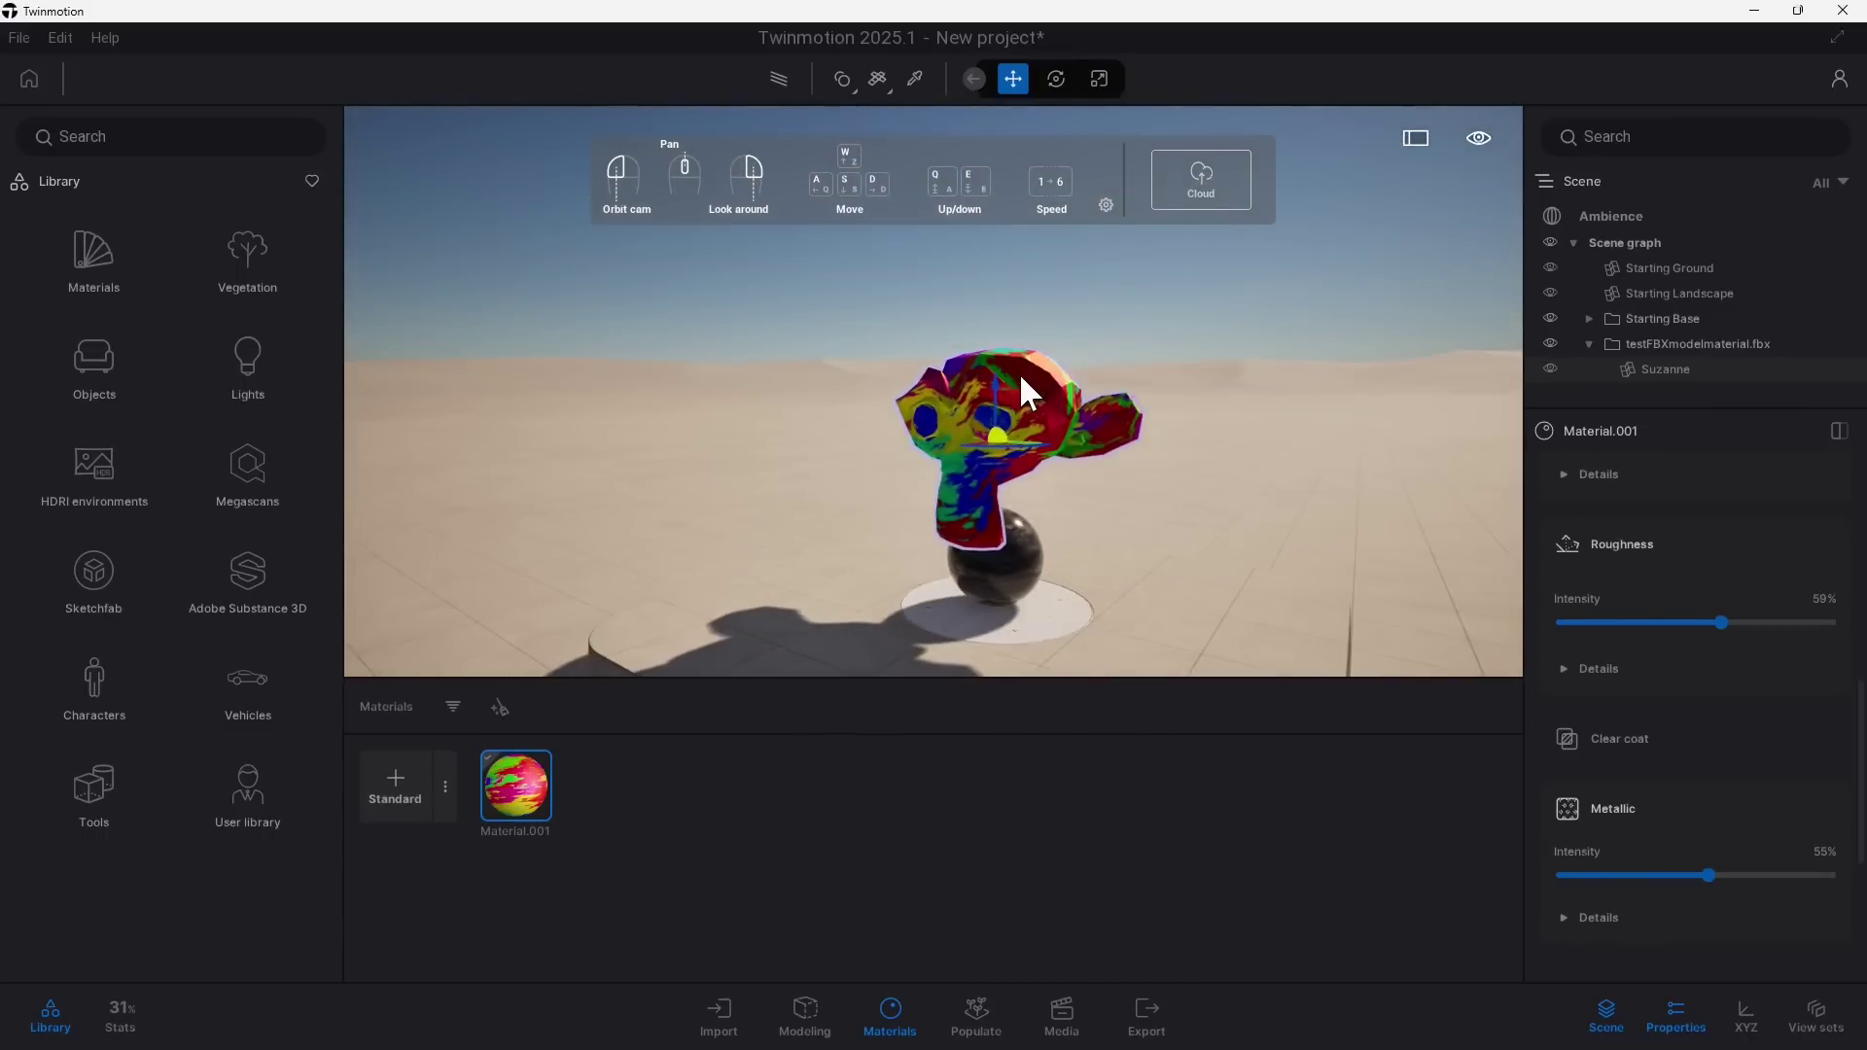